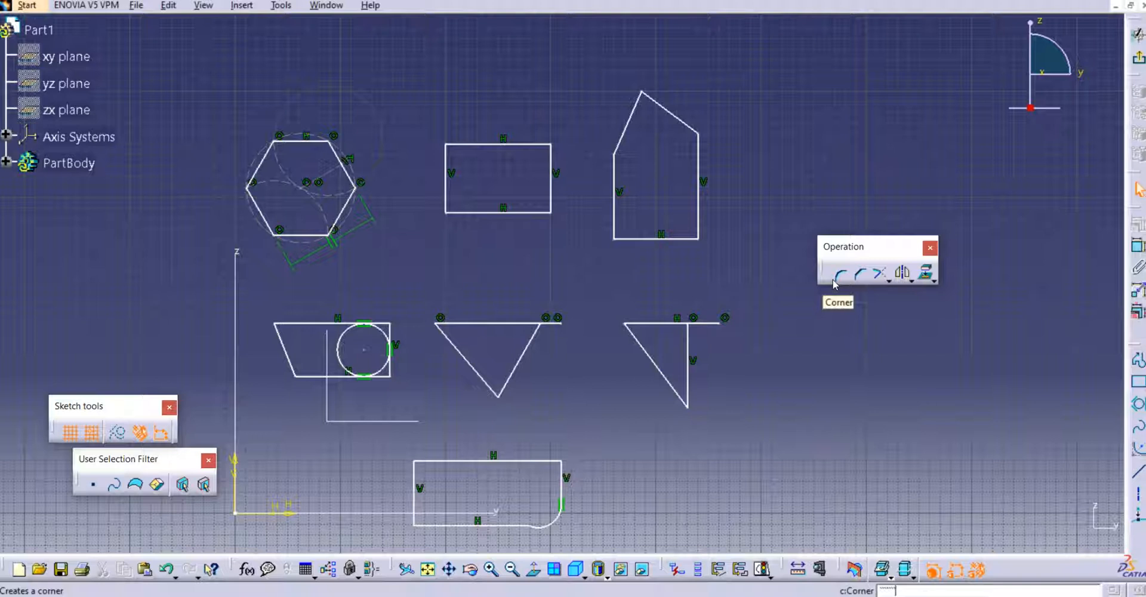
Round the upper-right corner of the plain rectangle with a Corner of about 32 mm radius.
click(889, 281)
click(839, 276)
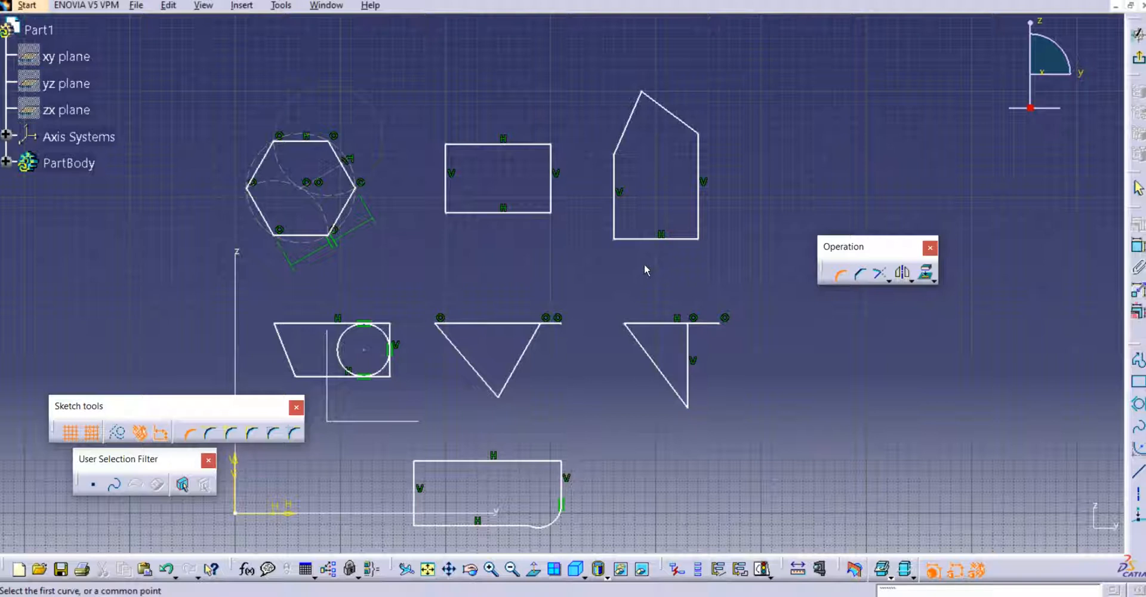
click(845, 278)
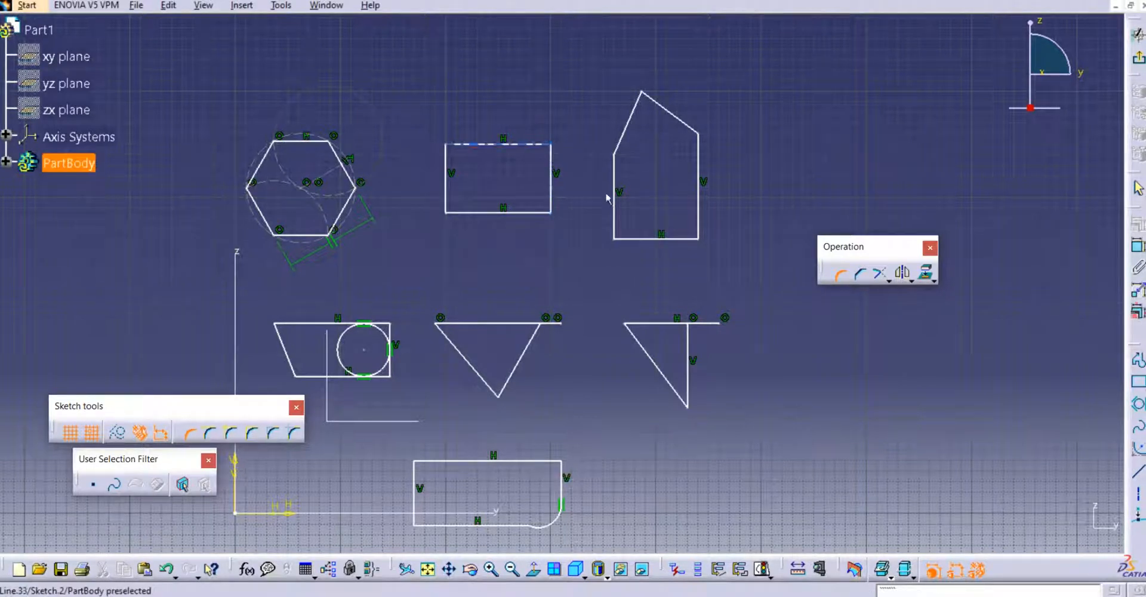
click(526, 145)
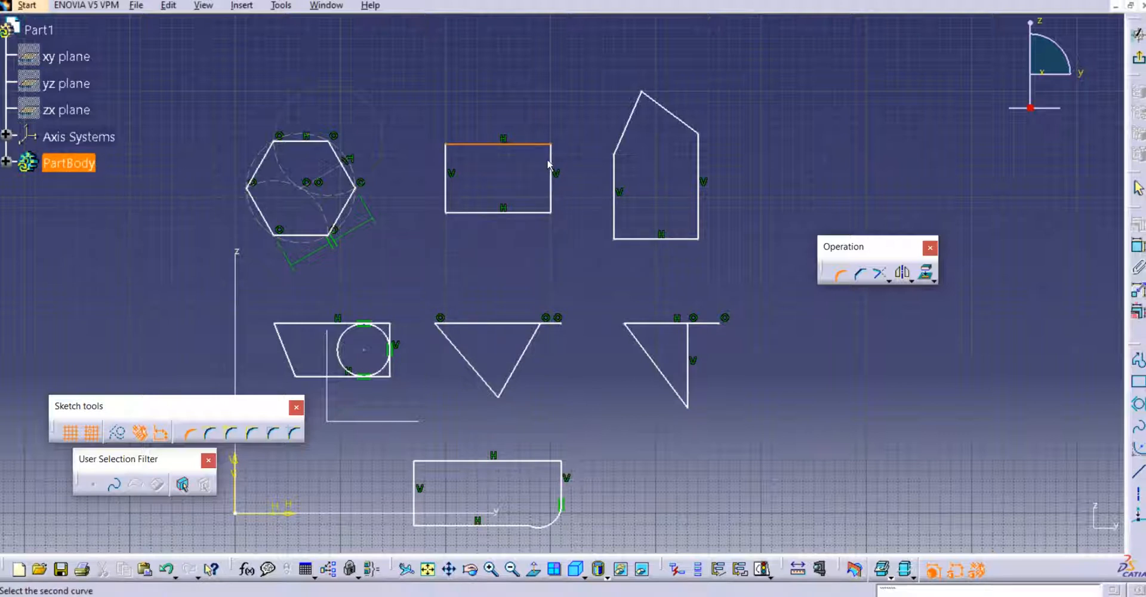
click(550, 161)
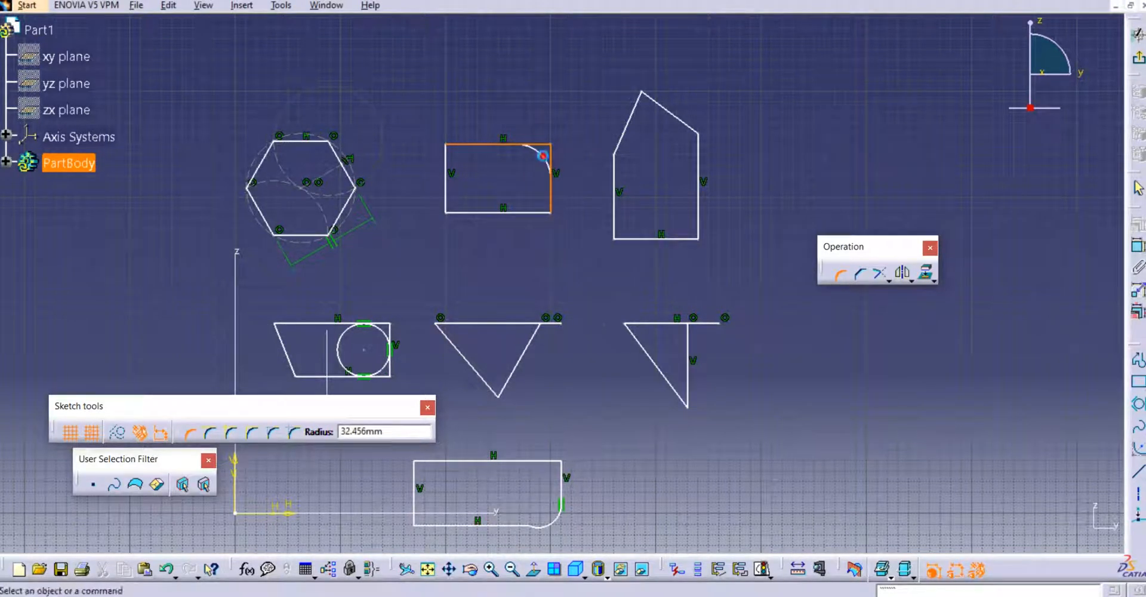
click(550, 163)
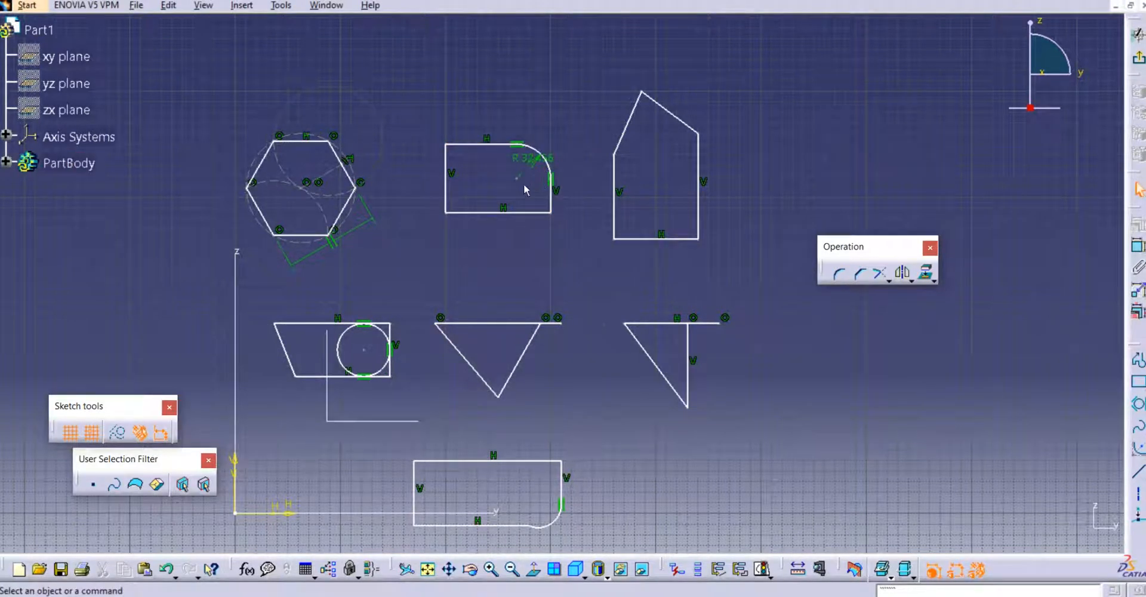
Set the radius of the rectangle's upper-right corner to 10 mm.
mouse_move(524, 190)
middle_down()
mouse_move(532, 134)
mouse_move(539, 209)
middle_up()
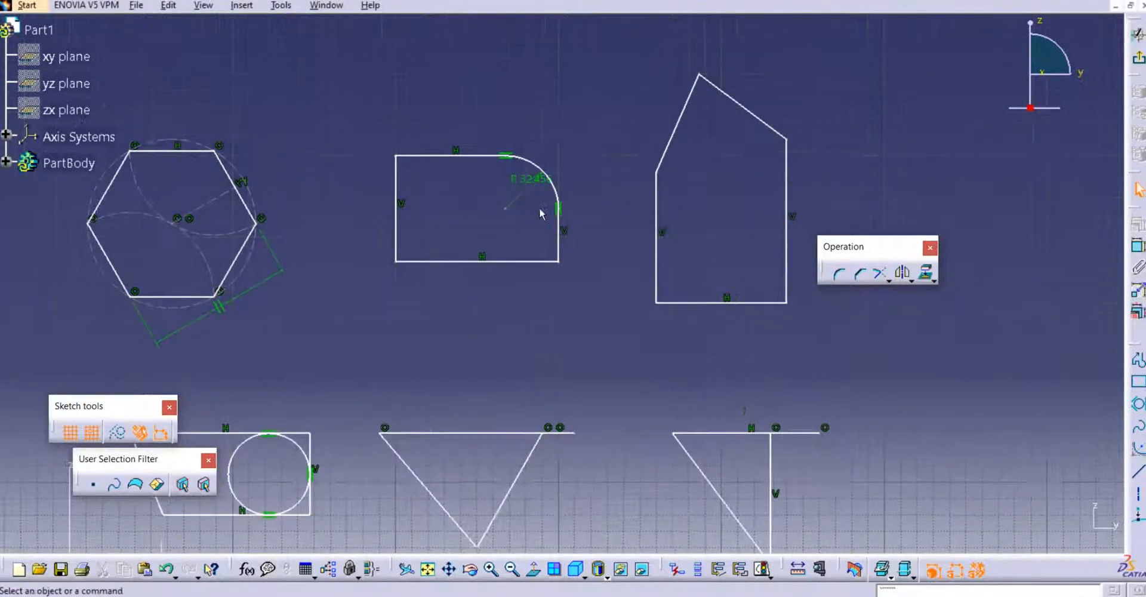
double_click(532, 179)
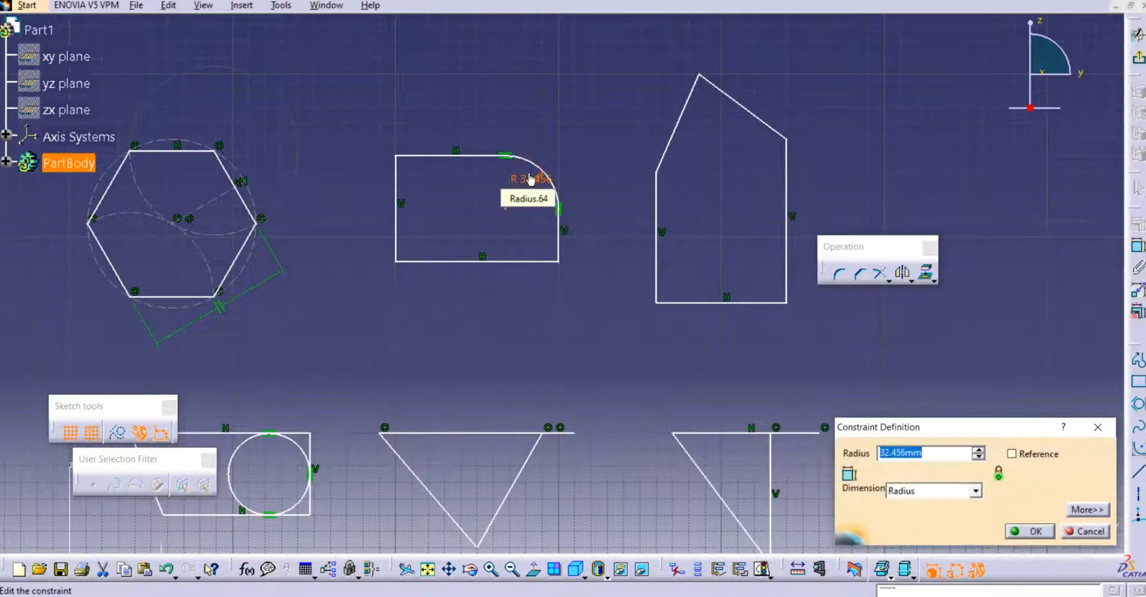
text(10)
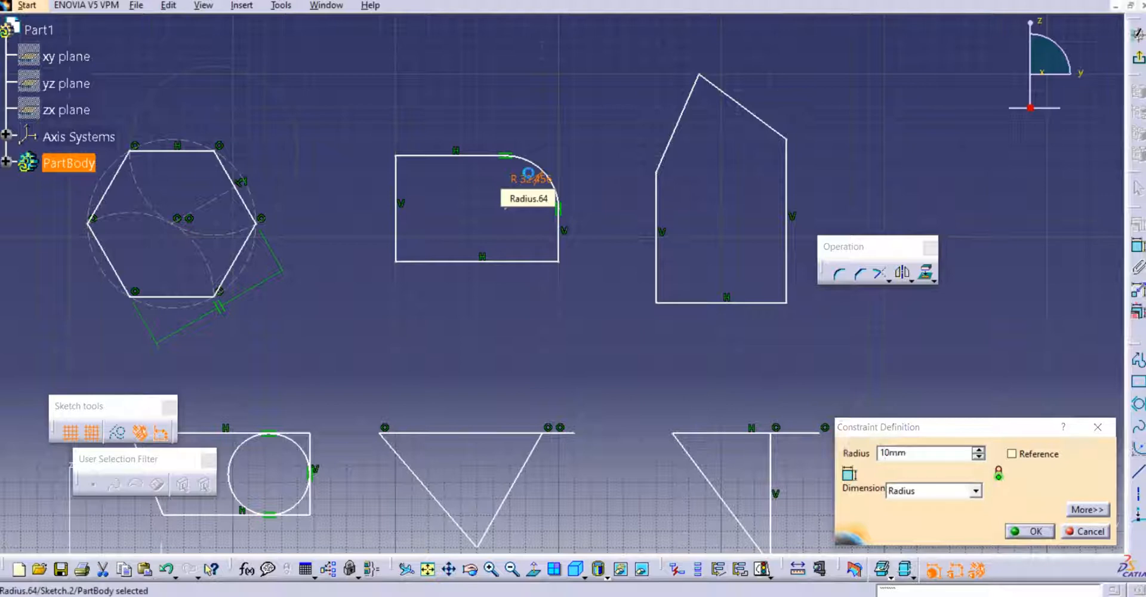
key(Return)
Round the rectangle's upper-left corner by its vertex, with a Corner of about 14.5 mm radius.
mouse_move(560, 198)
middle_down()
mouse_move(585, 254)
mouse_move(581, 225)
mouse_move(659, 265)
middle_up()
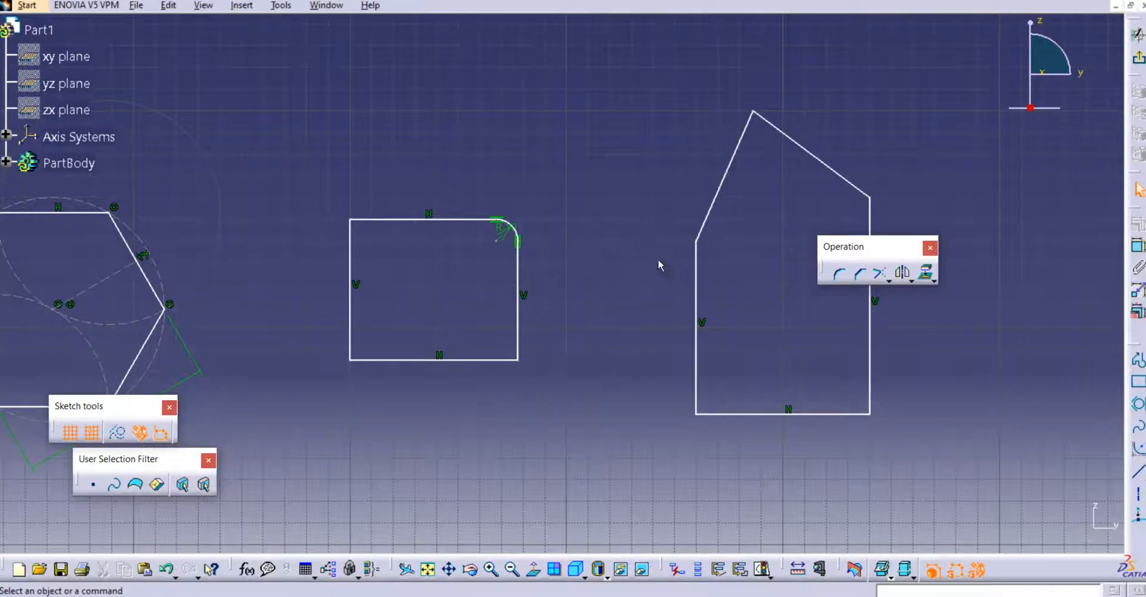
click(839, 273)
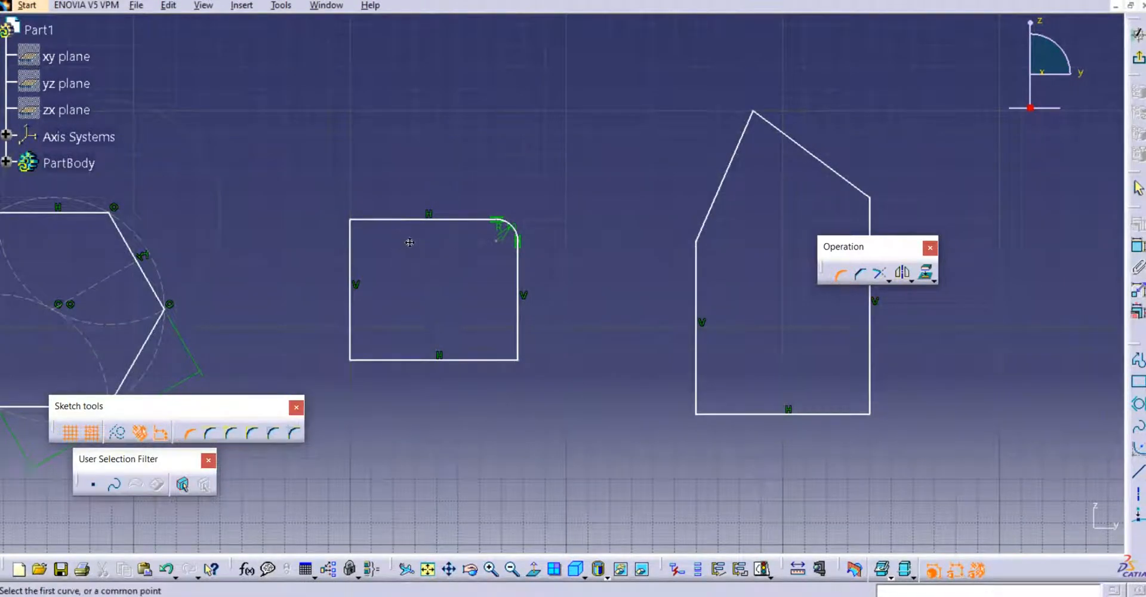
middle_drag(409, 243, 467, 234)
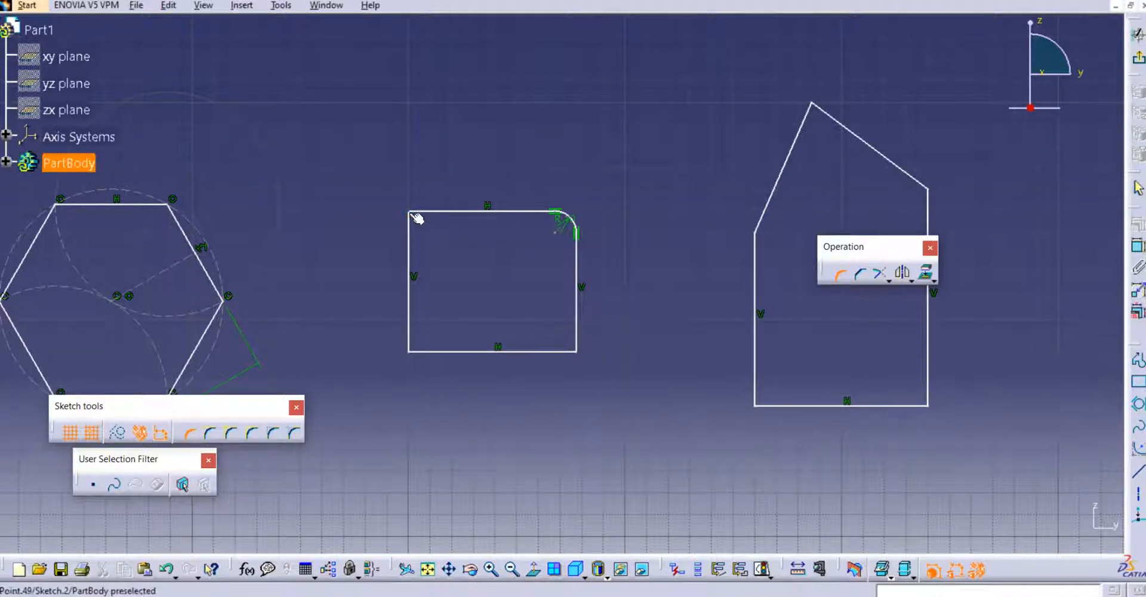
click(418, 220)
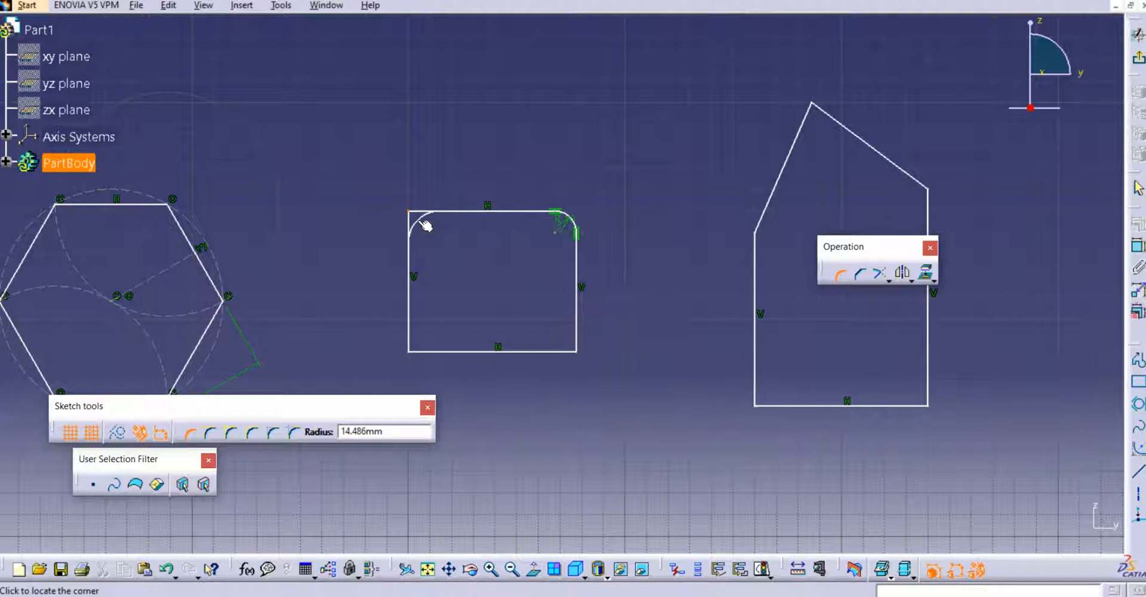
click(425, 225)
Set the radius of the rectangle's upper-left corner to 10 mm.
double_click(430, 225)
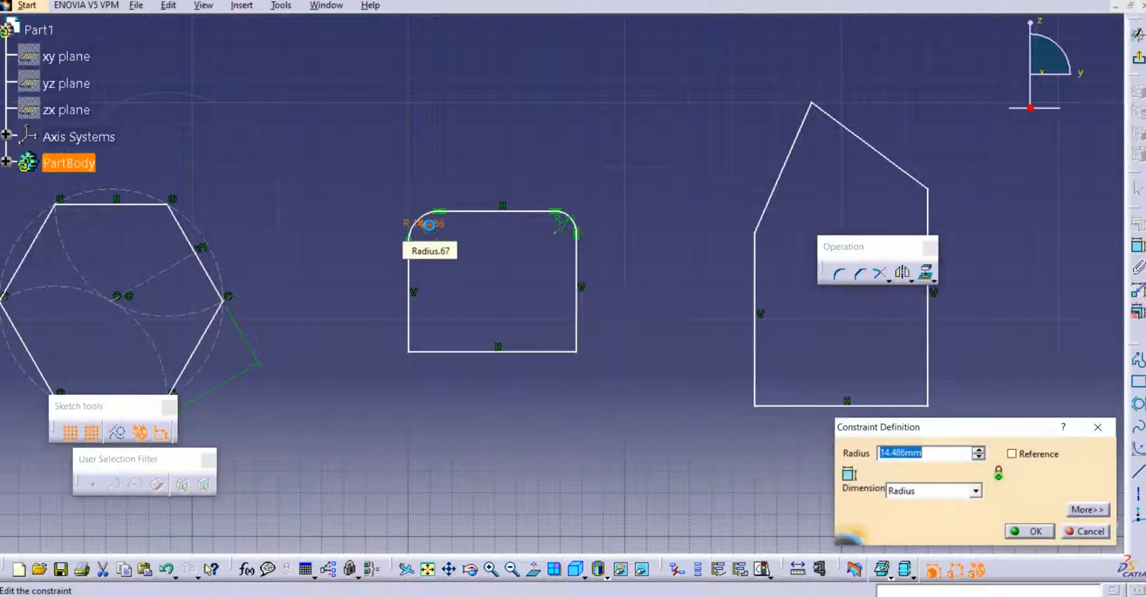
text(10)
key(Return)
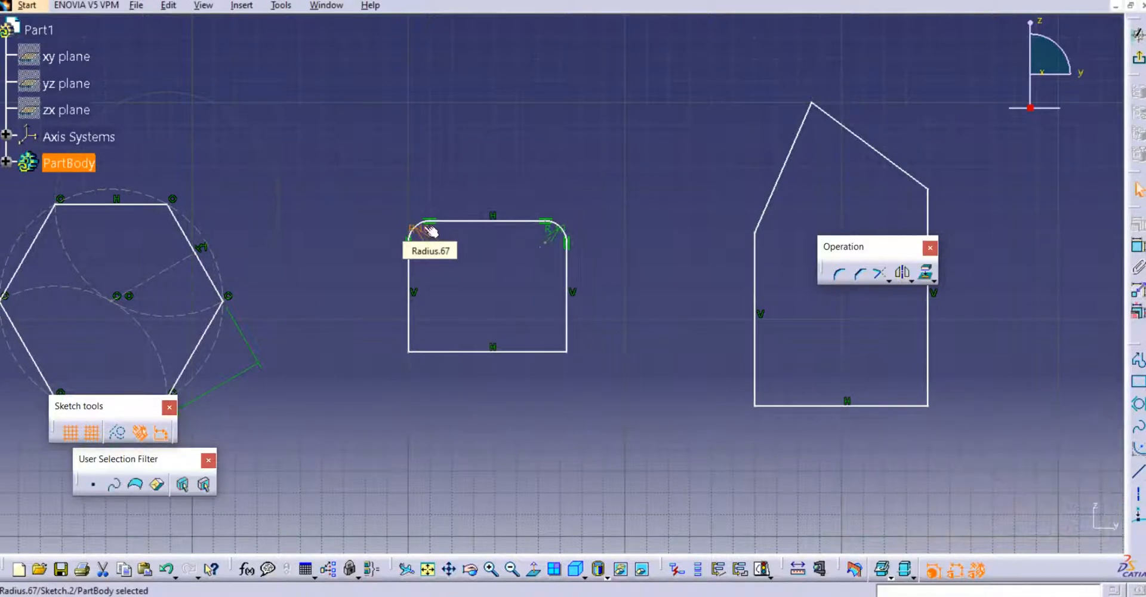
click(525, 247)
Chamfer the rectangle's lower-left corner at 45° with Trim First Element, starting from the left edge, about 15 mm long.
middle_drag(524, 246, 532, 246)
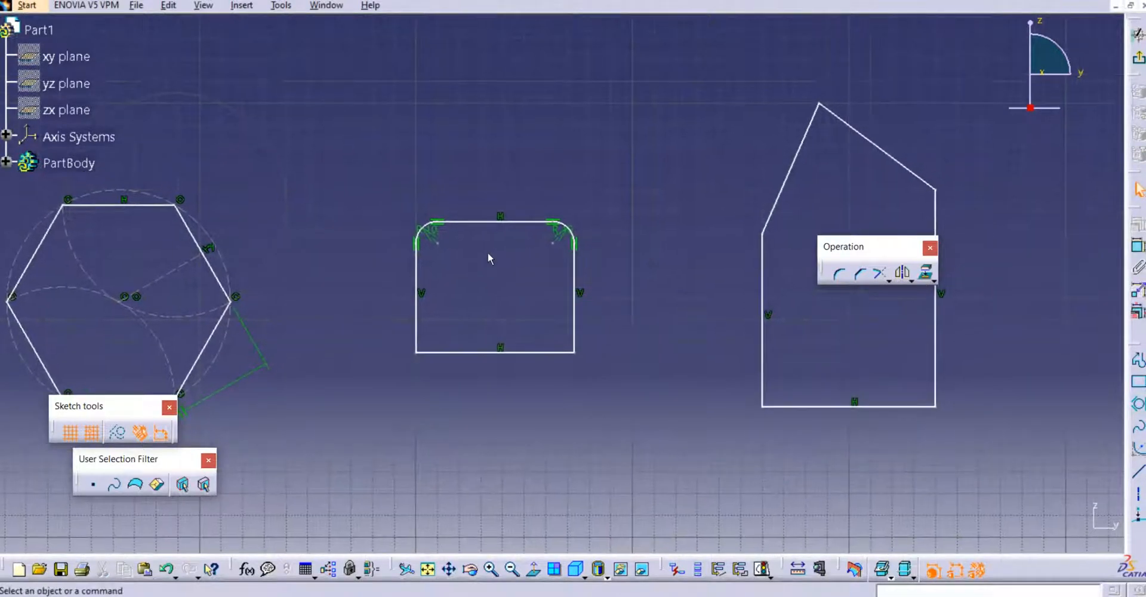
click(863, 276)
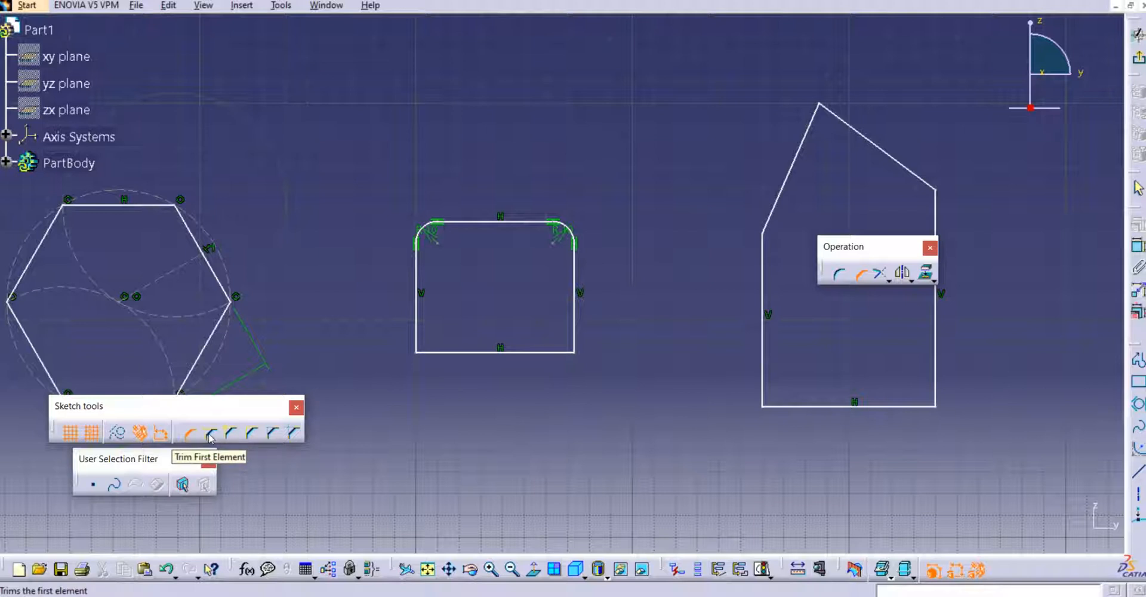
click(210, 438)
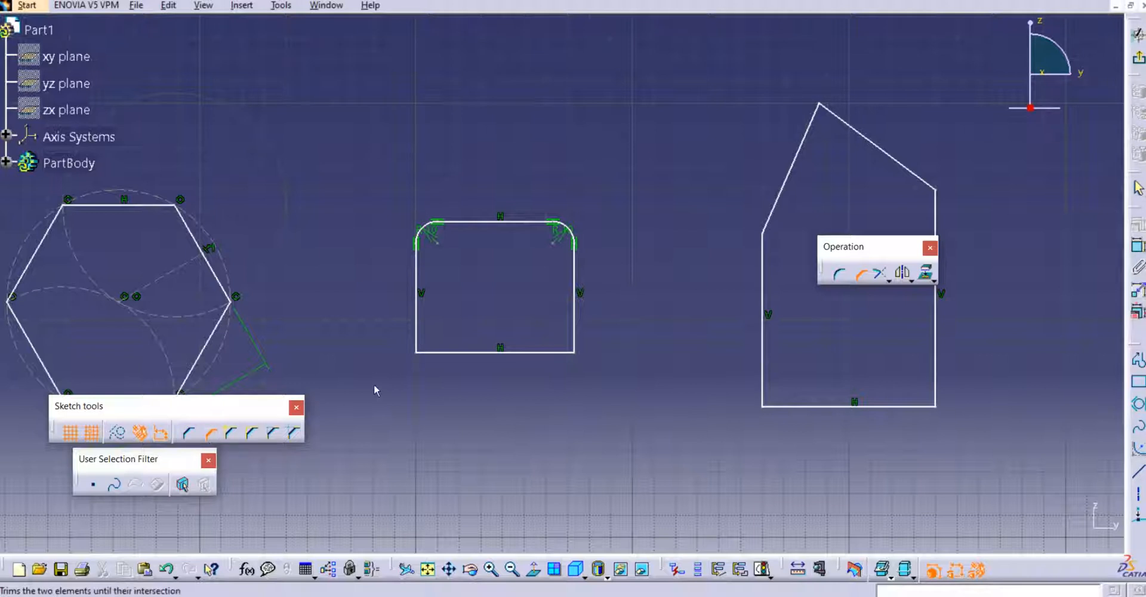
click(419, 341)
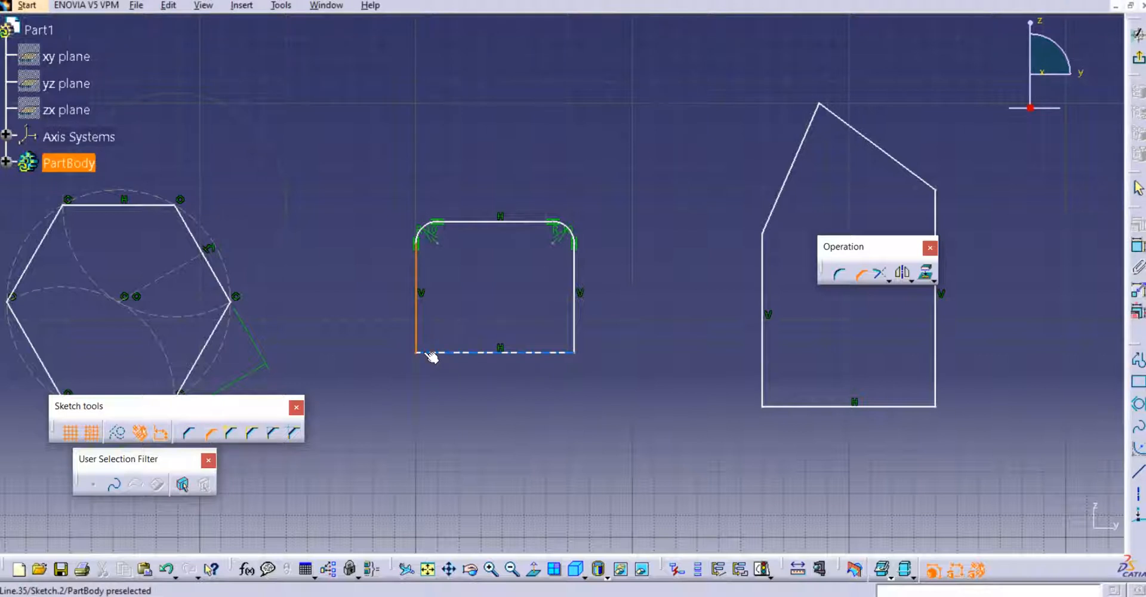
click(430, 353)
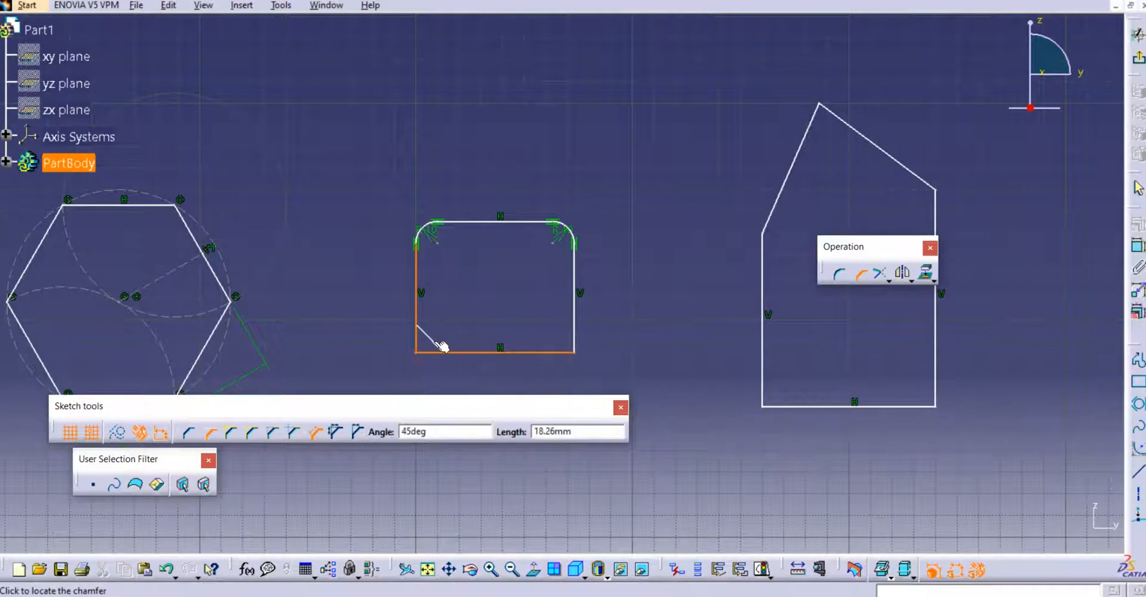
click(434, 339)
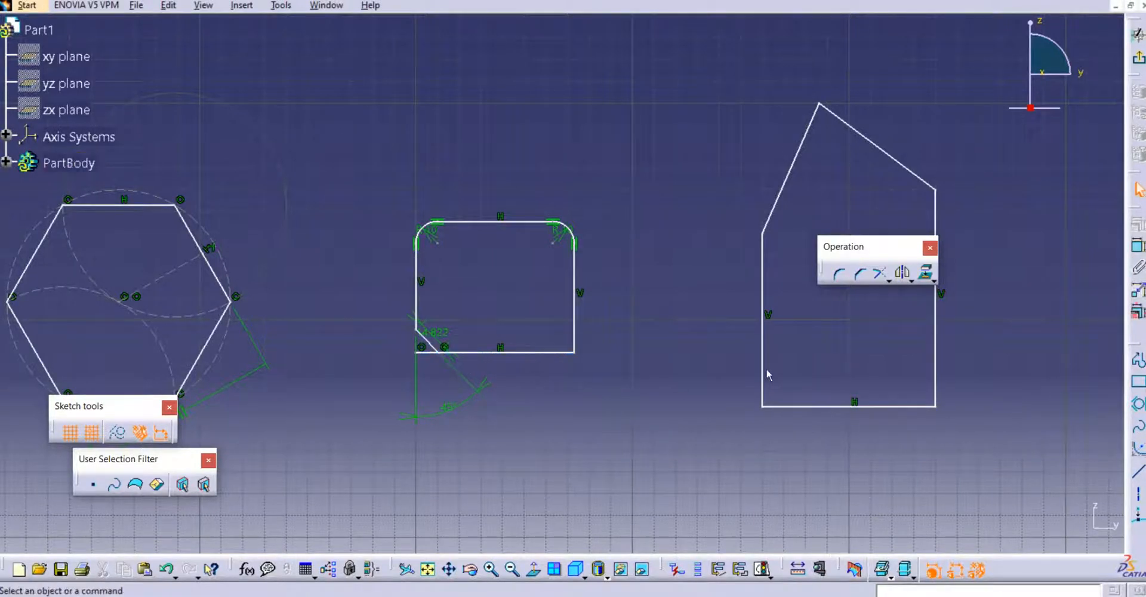
Chamfer the rectangle's lower-right corner at 45° with the No Trim option, about 17 mm long.
click(859, 273)
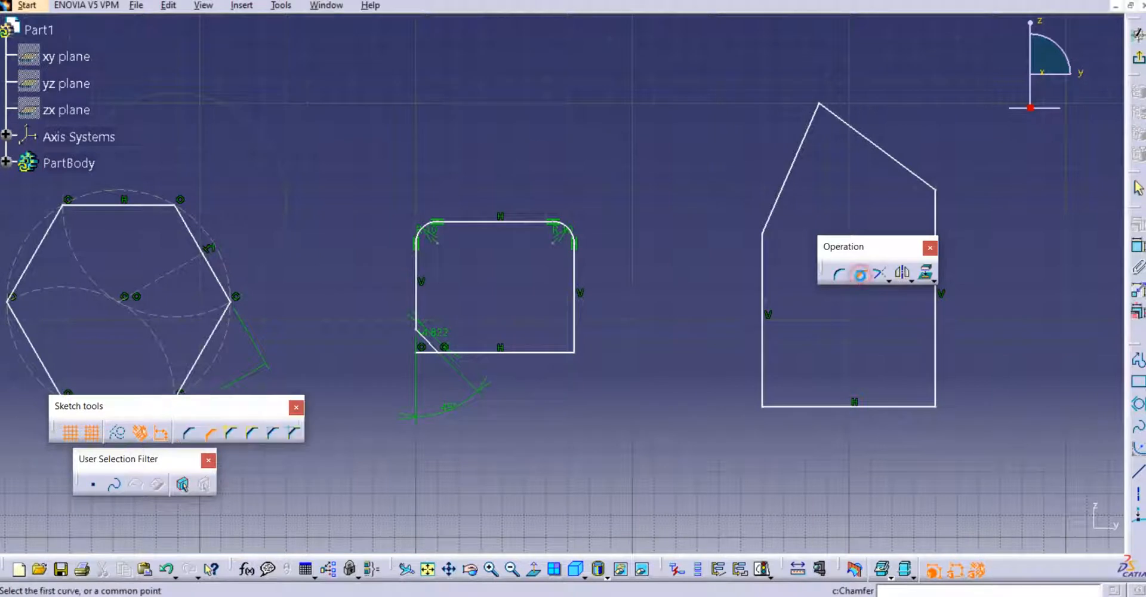
click(232, 434)
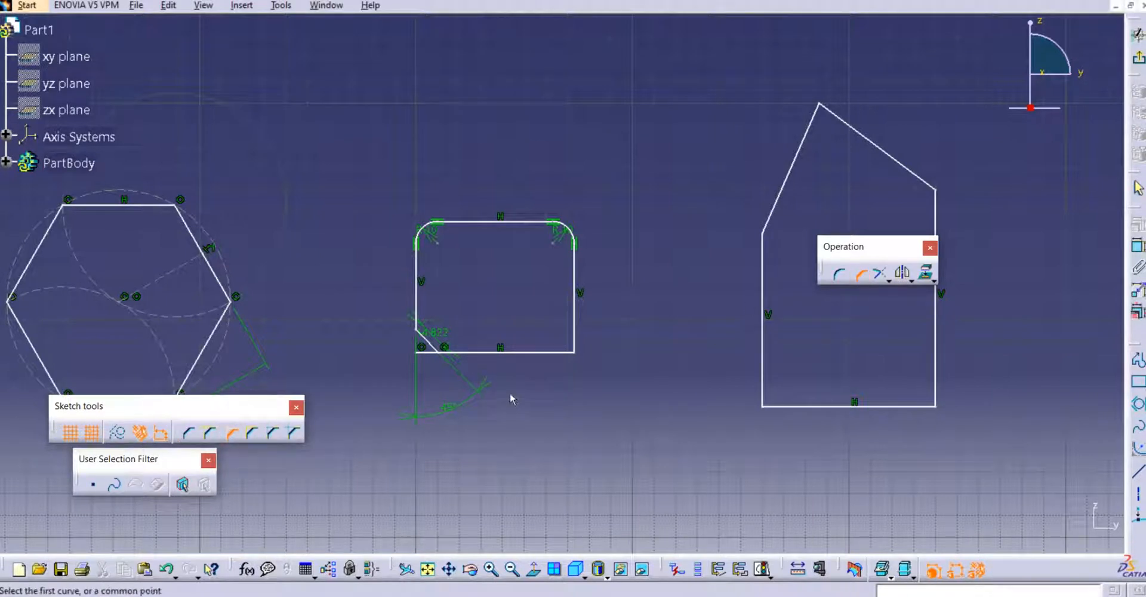
click(559, 353)
click(574, 338)
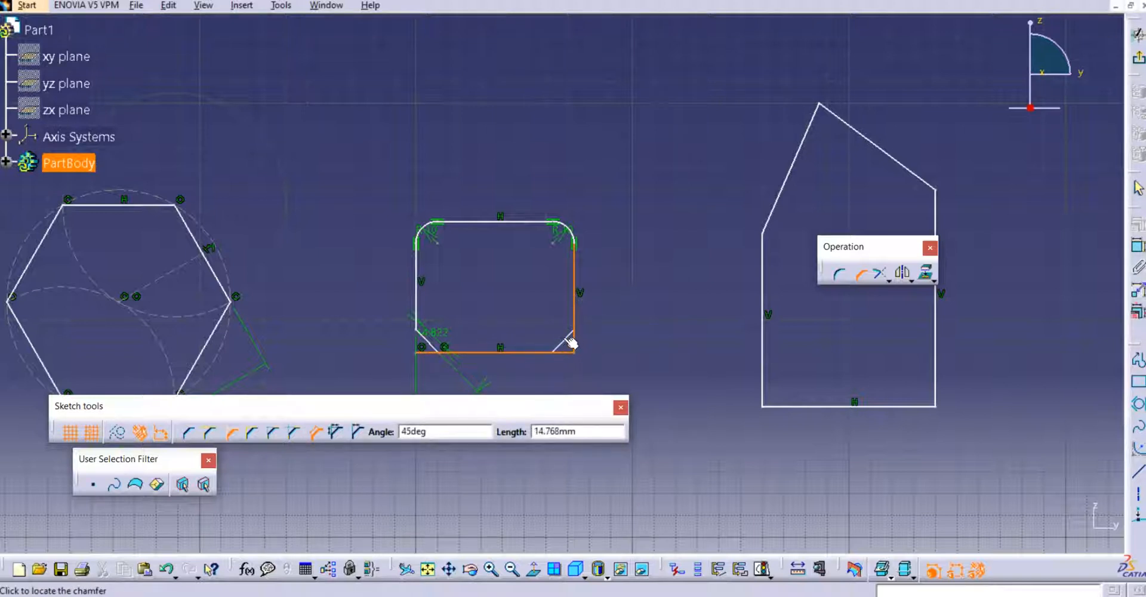
click(568, 350)
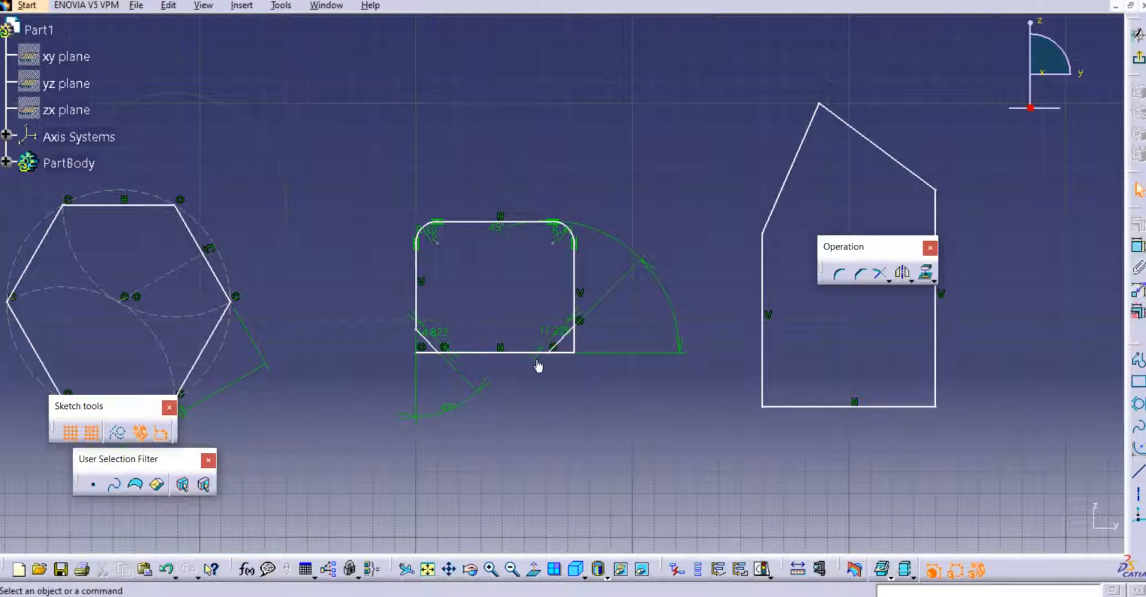
Chamfer the apex of the house-shaped pentagon with Standard Lines Trim, about 19 mm long at an angle of about 51.5°.
mouse_move(561, 379)
middle_down()
mouse_move(541, 322)
mouse_move(538, 340)
middle_up()
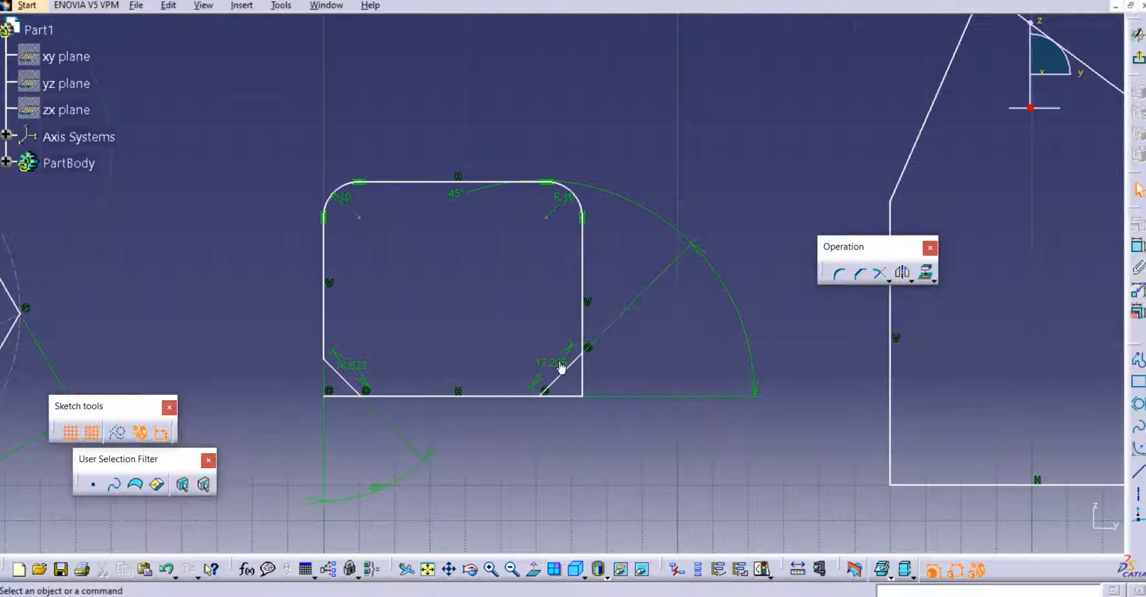
click(861, 276)
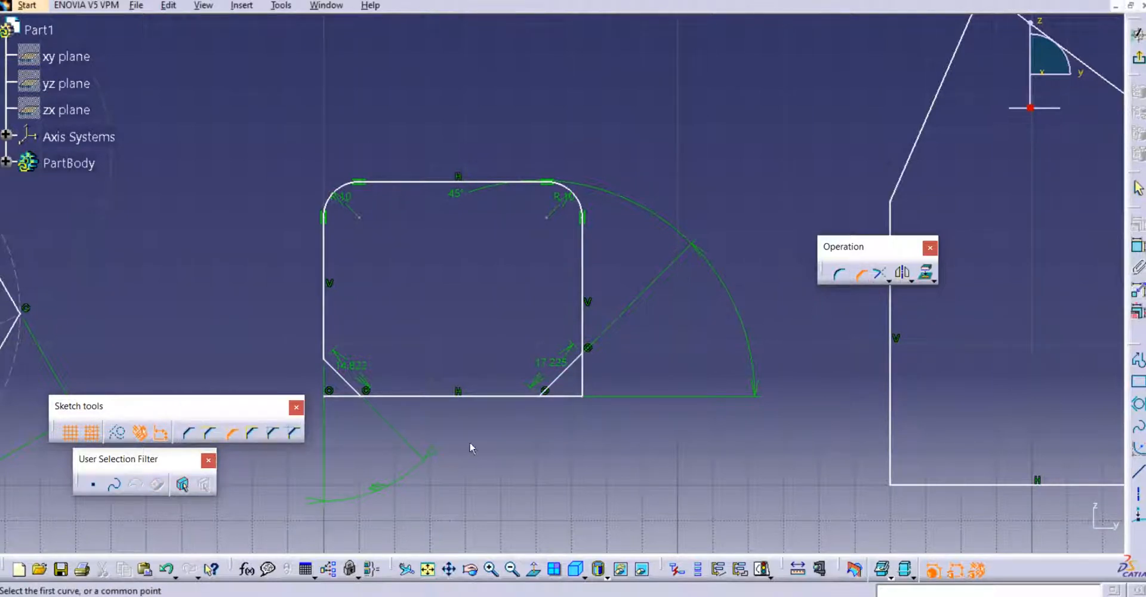
click(251, 434)
mouse_move(542, 399)
middle_down()
mouse_move(263, 394)
mouse_move(280, 406)
middle_up()
mouse_move(431, 221)
middle_down()
mouse_move(567, 148)
mouse_move(290, 328)
middle_up()
click(417, 250)
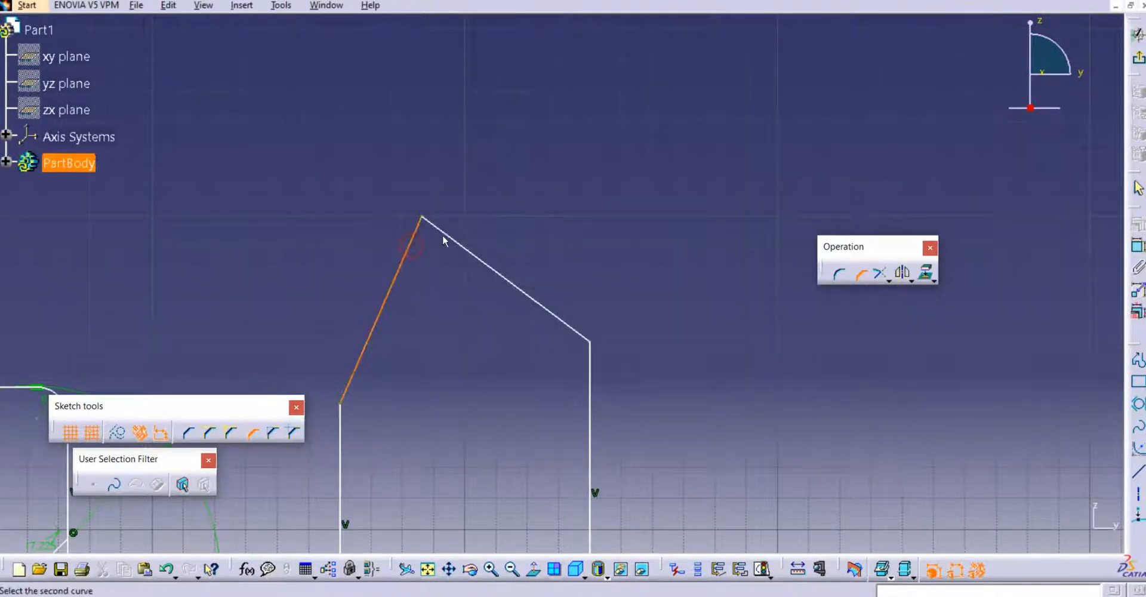
click(456, 240)
click(437, 255)
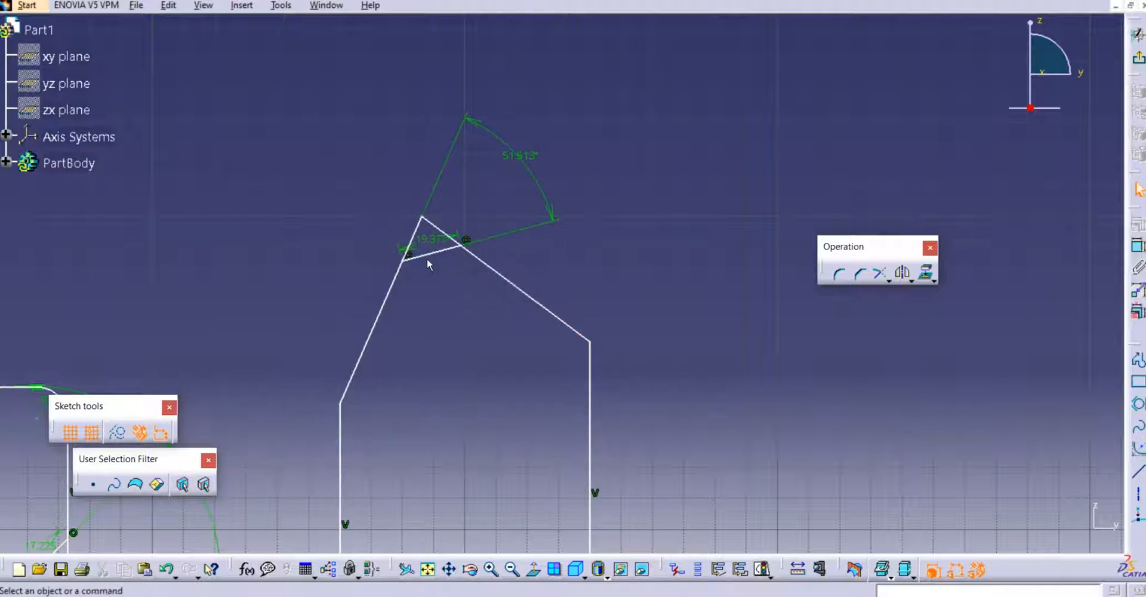
Chamfer the pentagon's upper-right corner with Construction Lines Trim, about 25 mm at 27°, and select a construction line at that corner.
middle_drag(440, 243, 441, 263)
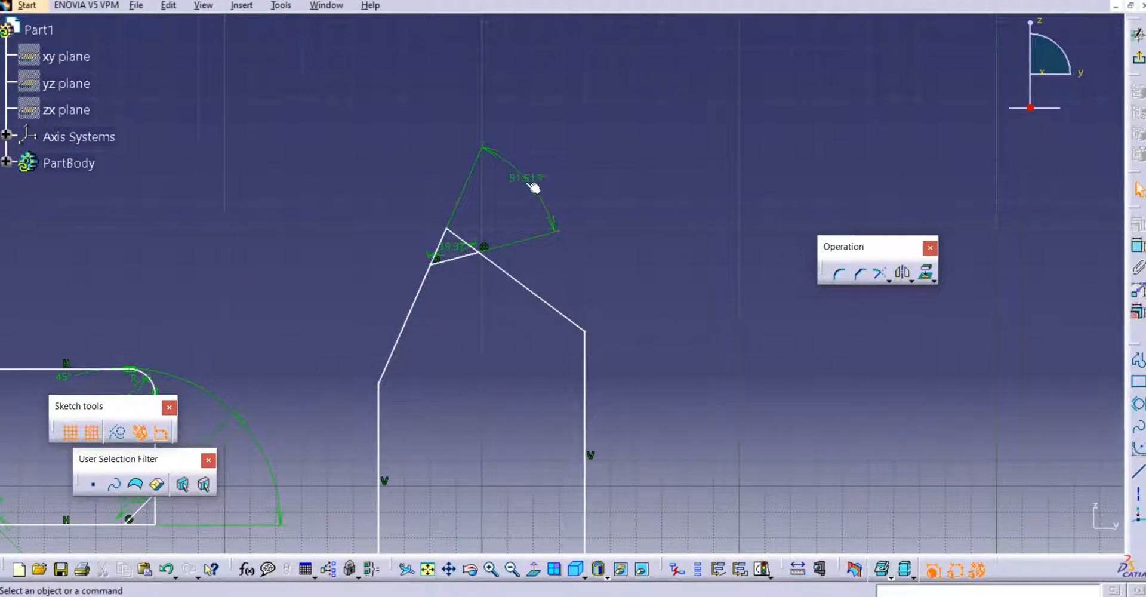
click(860, 273)
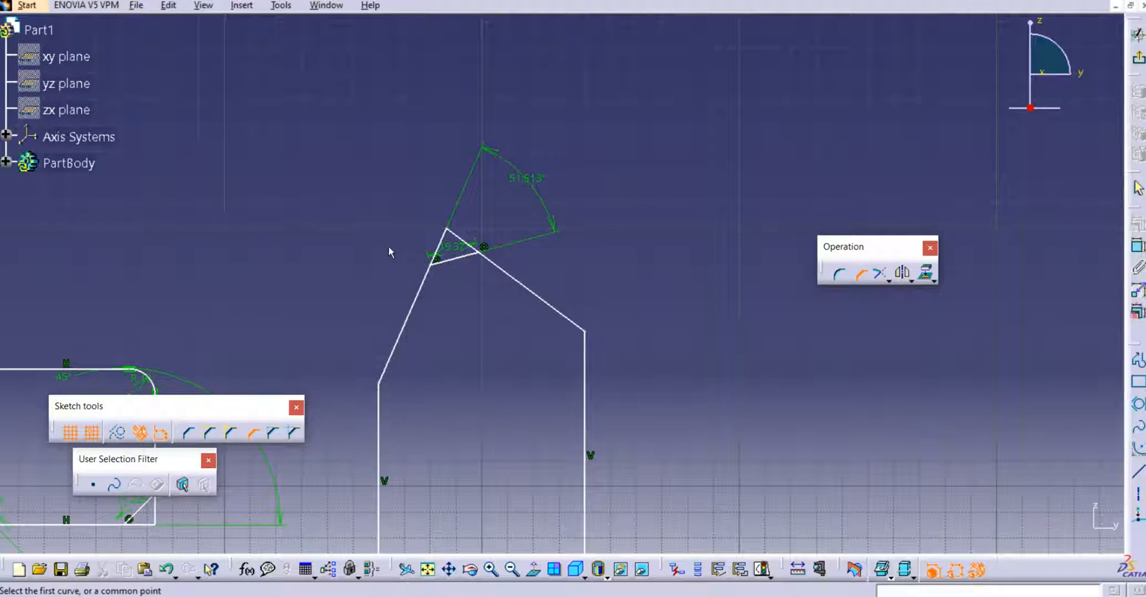
click(272, 433)
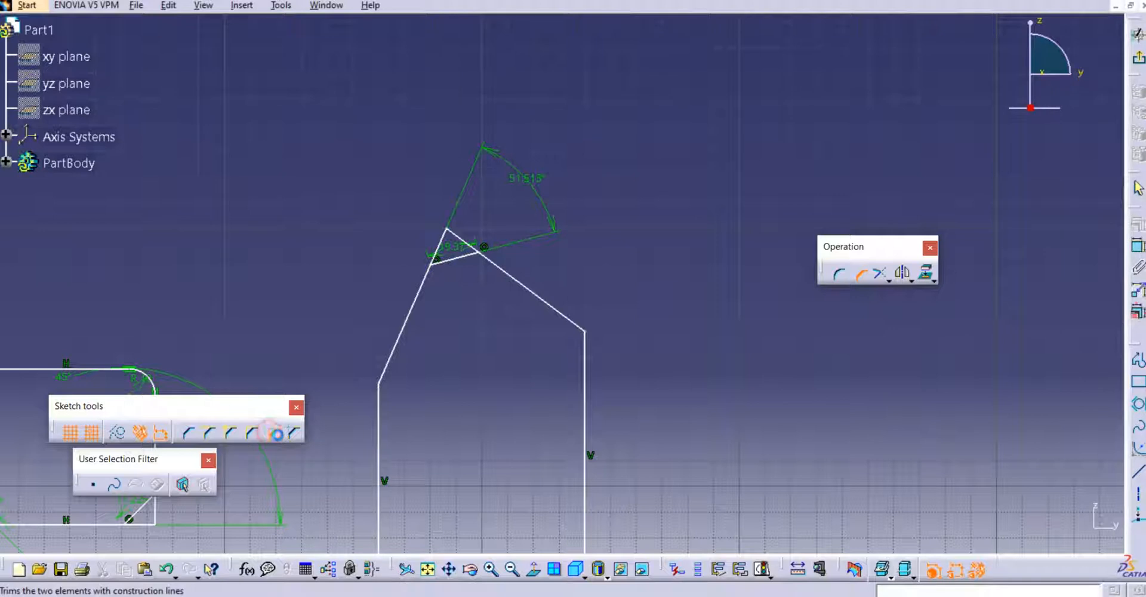
click(561, 313)
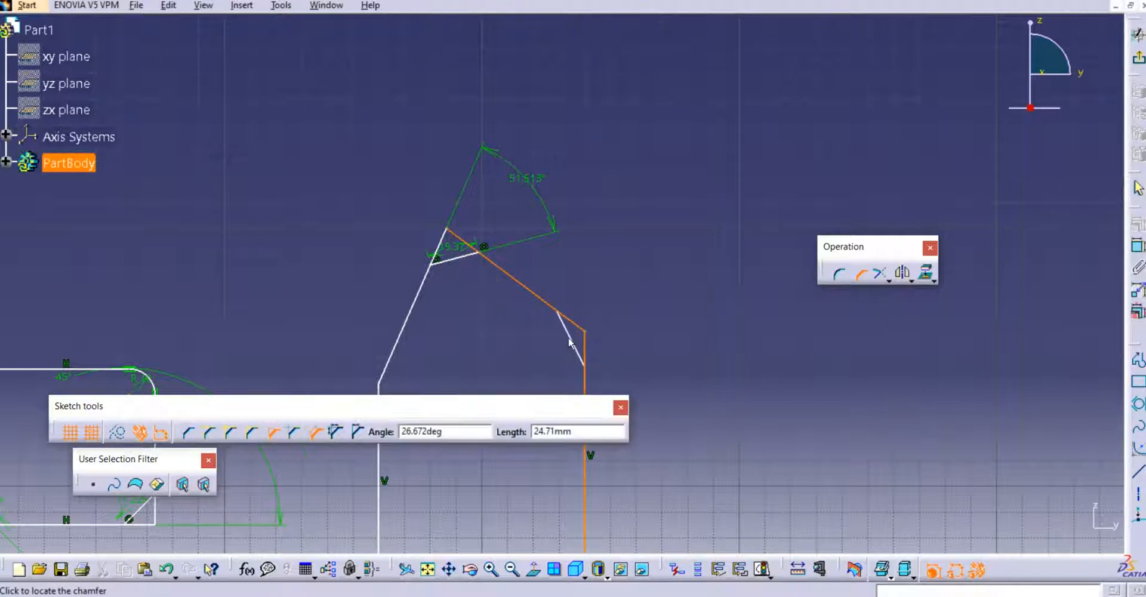
click(588, 321)
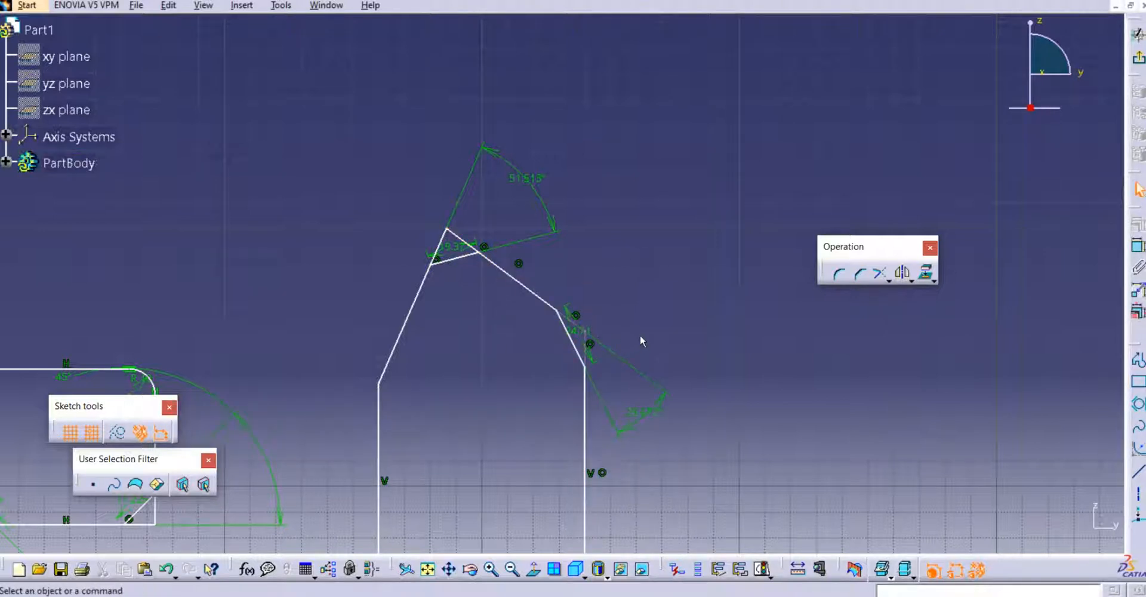
mouse_move(640, 336)
middle_down()
mouse_move(645, 215)
mouse_move(593, 246)
mouse_move(533, 147)
middle_up()
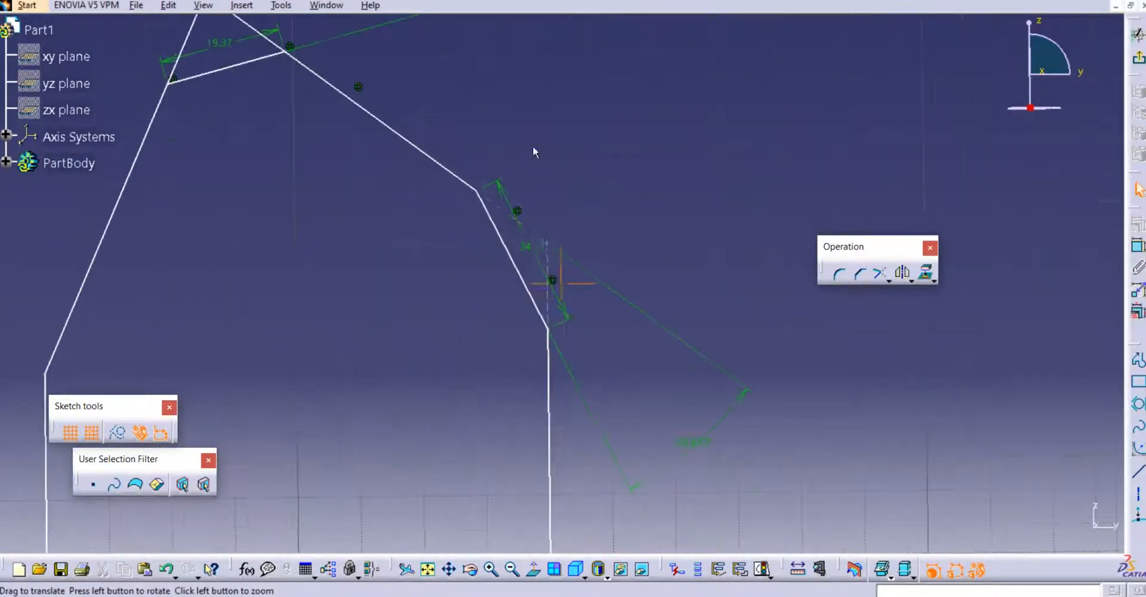
click(539, 232)
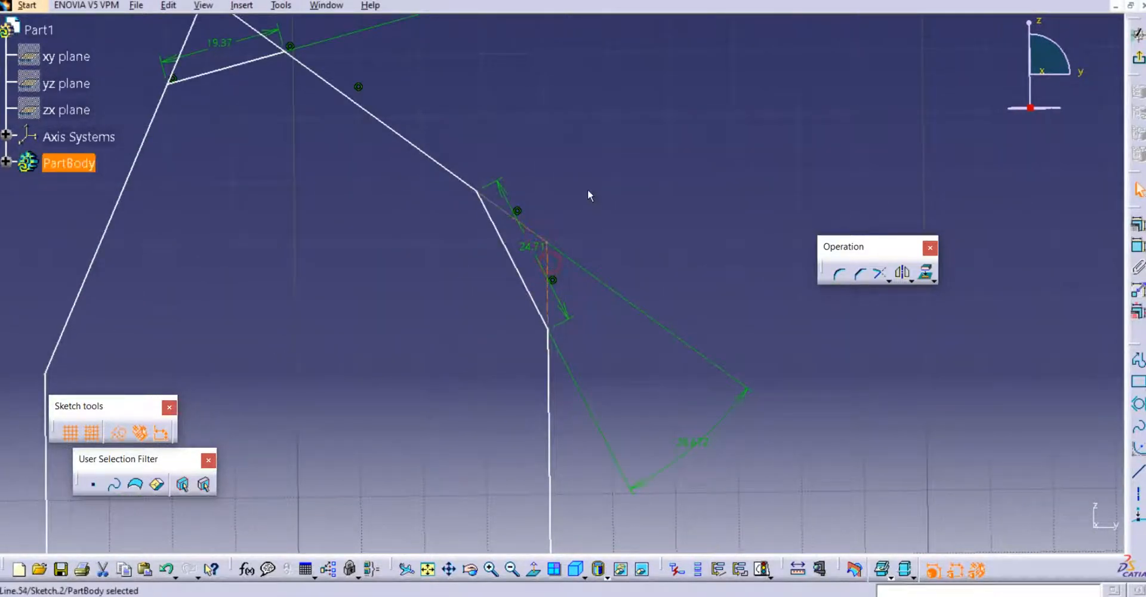
Try to chamfer the pentagon's lower-left corner with Construction Lines No Trim, 80 mm long at 90°.
mouse_move(588, 190)
middle_down()
mouse_move(591, 178)
mouse_move(625, 317)
middle_up()
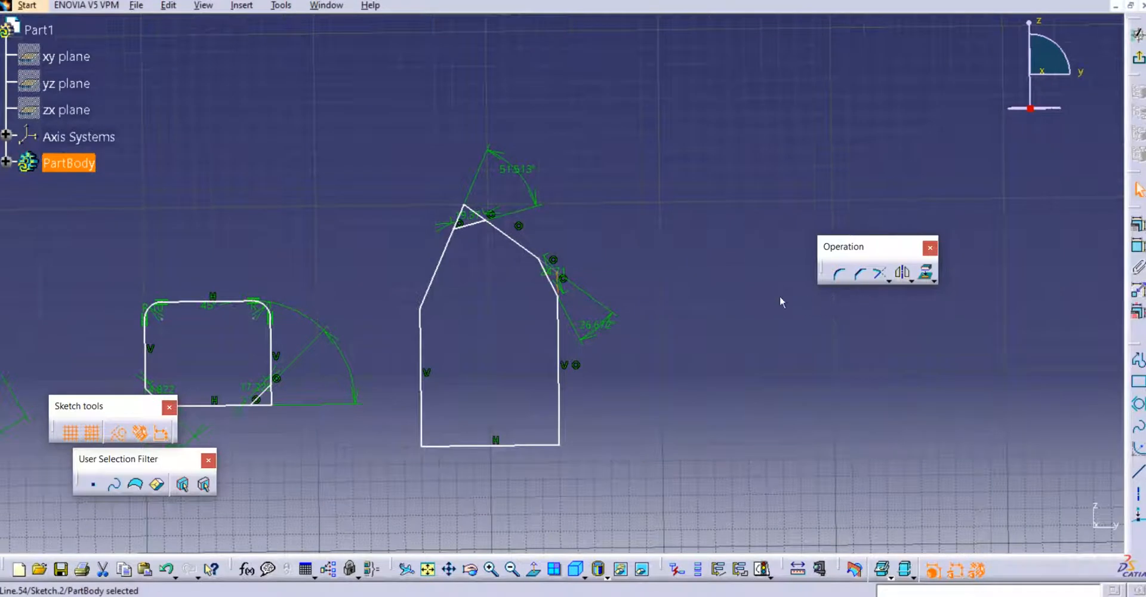
click(859, 273)
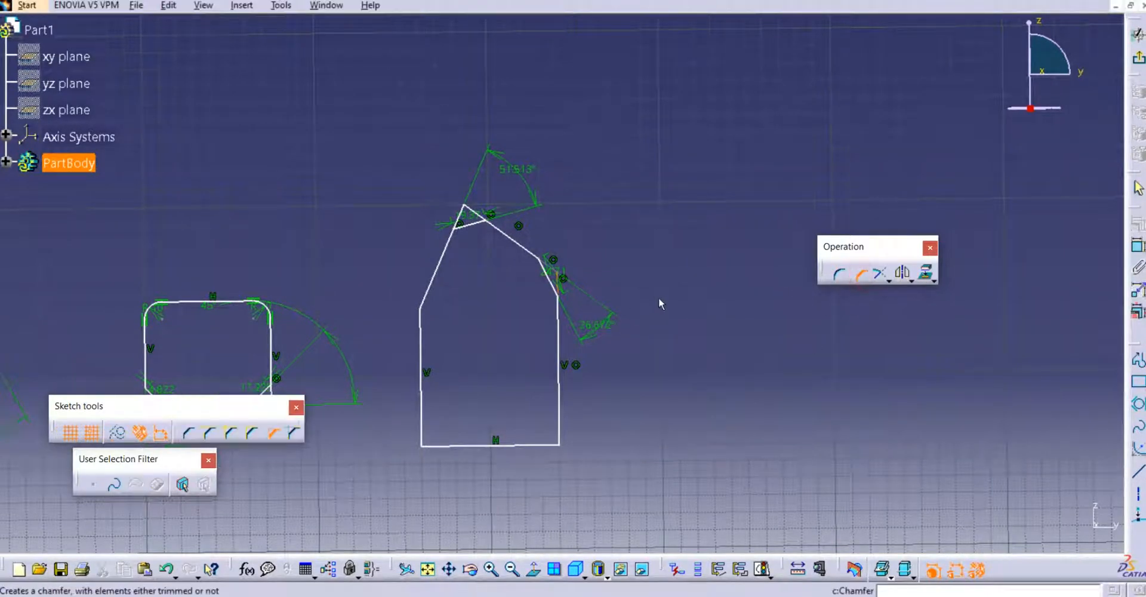
click(296, 434)
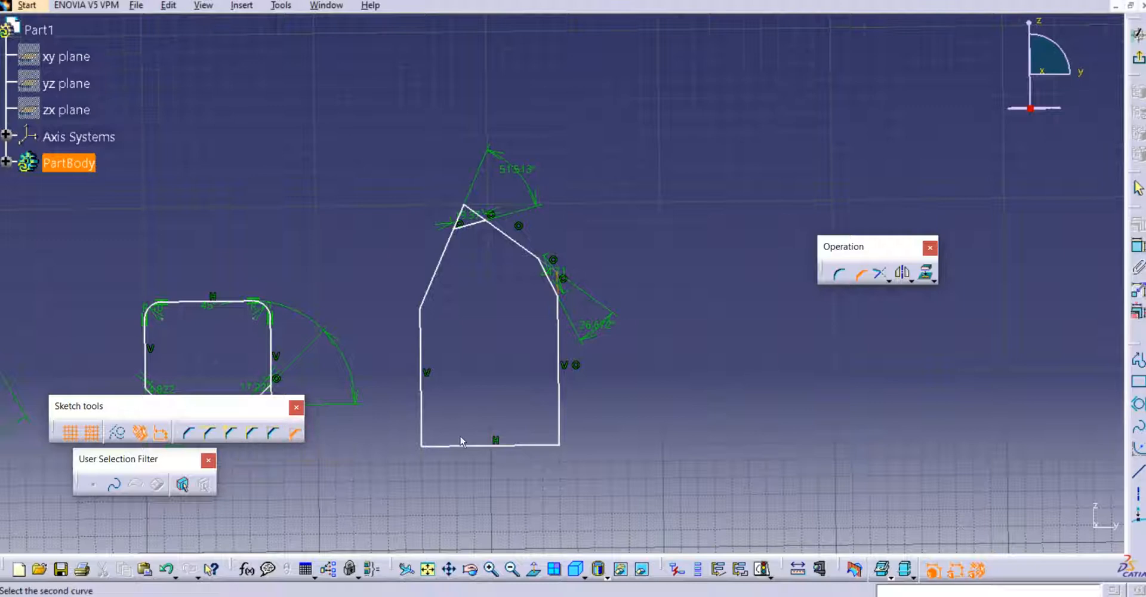
click(424, 436)
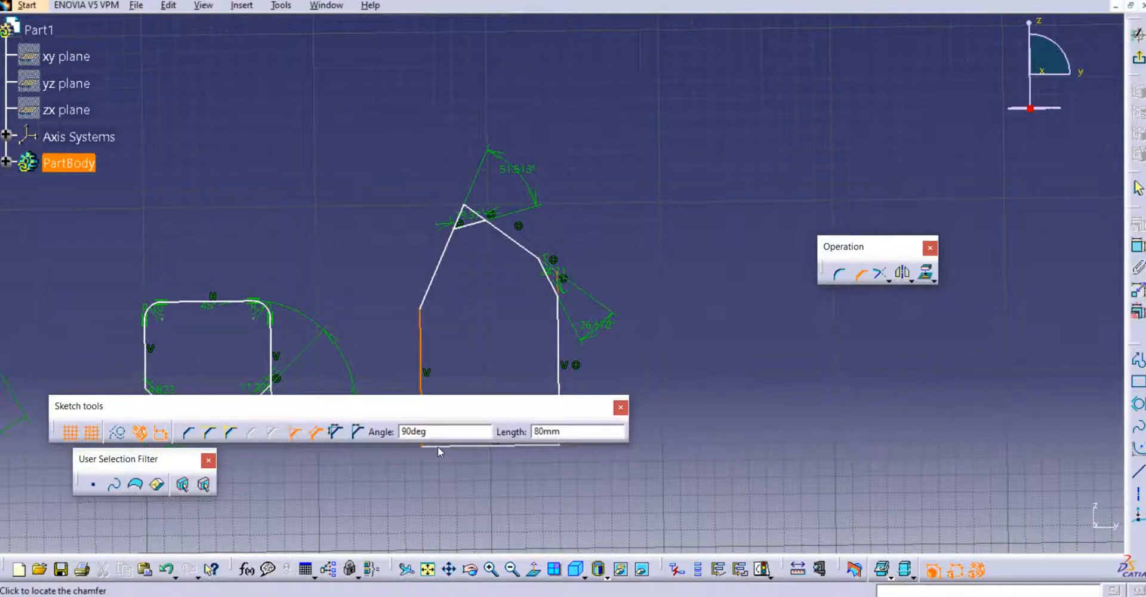
mouse_move(438, 445)
middle_down()
mouse_move(632, 328)
mouse_move(632, 311)
middle_up()
click(632, 311)
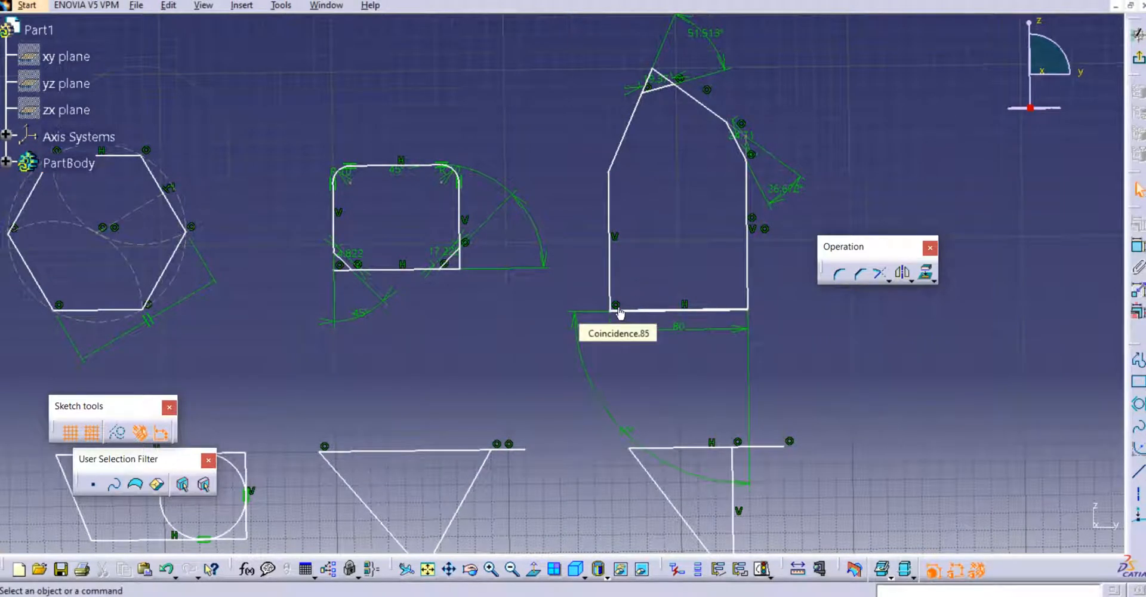
key(ctrl+z)
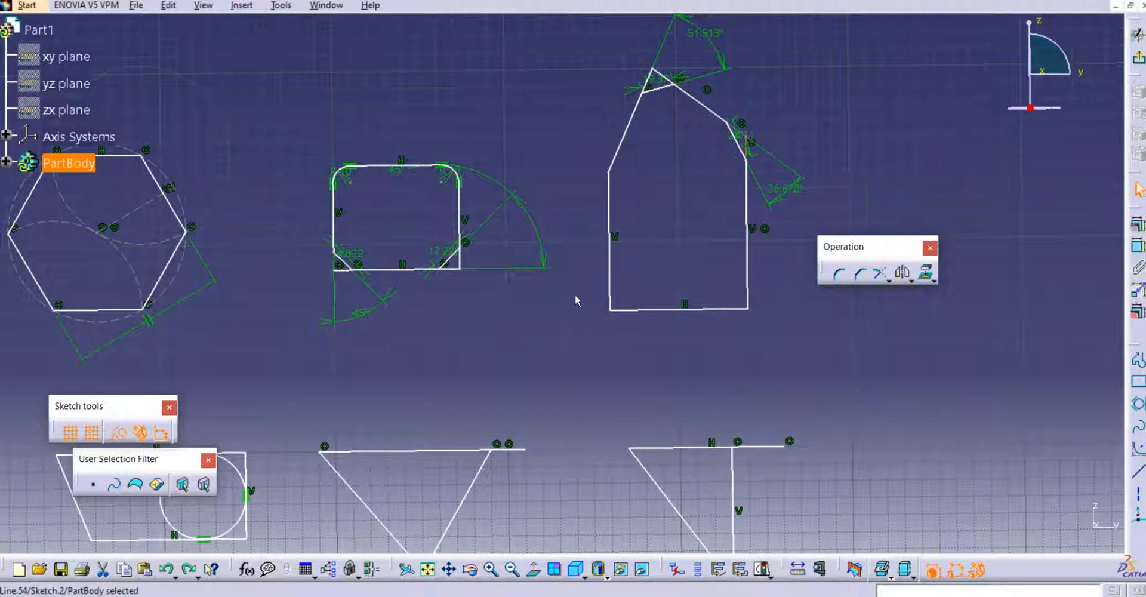
Chamfer the pentagon's lower-left corner with Construction Lines No Trim, about 23 mm long at 45°.
click(533, 569)
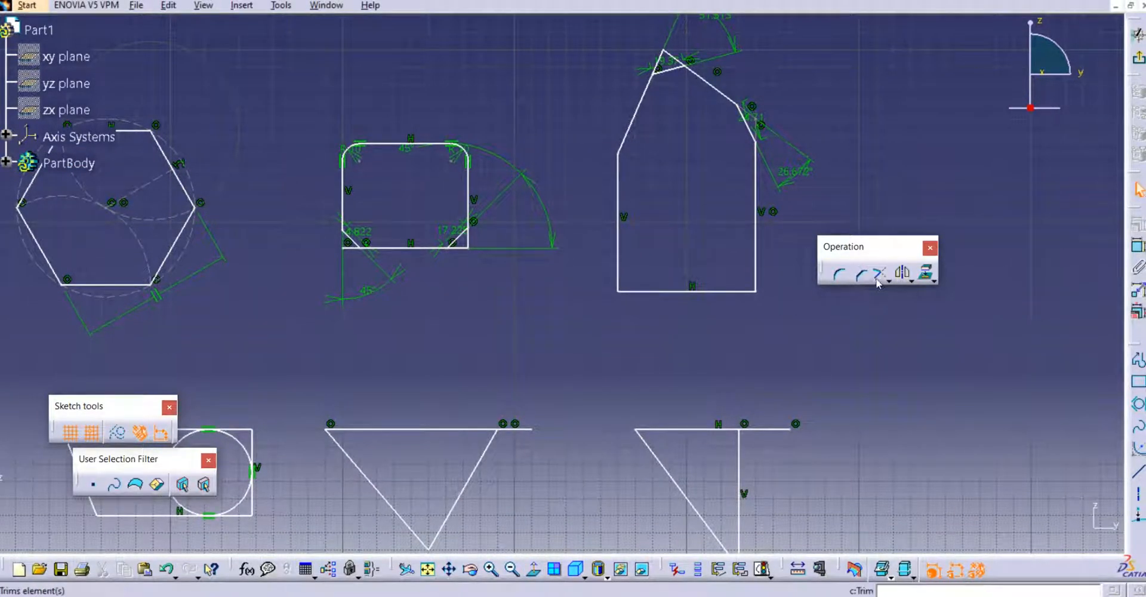
click(858, 273)
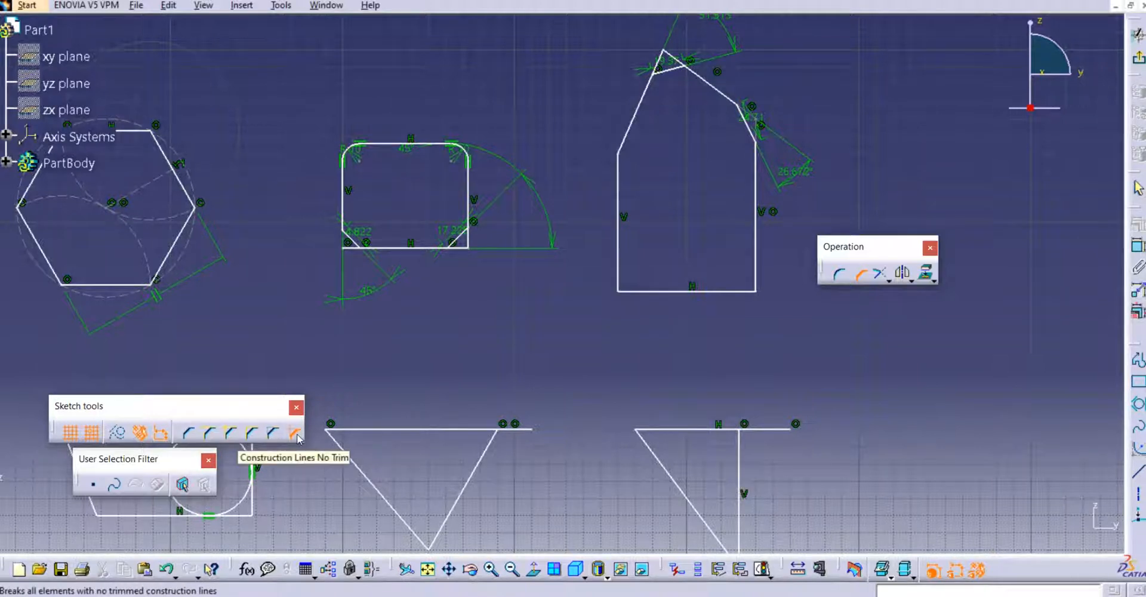
click(619, 292)
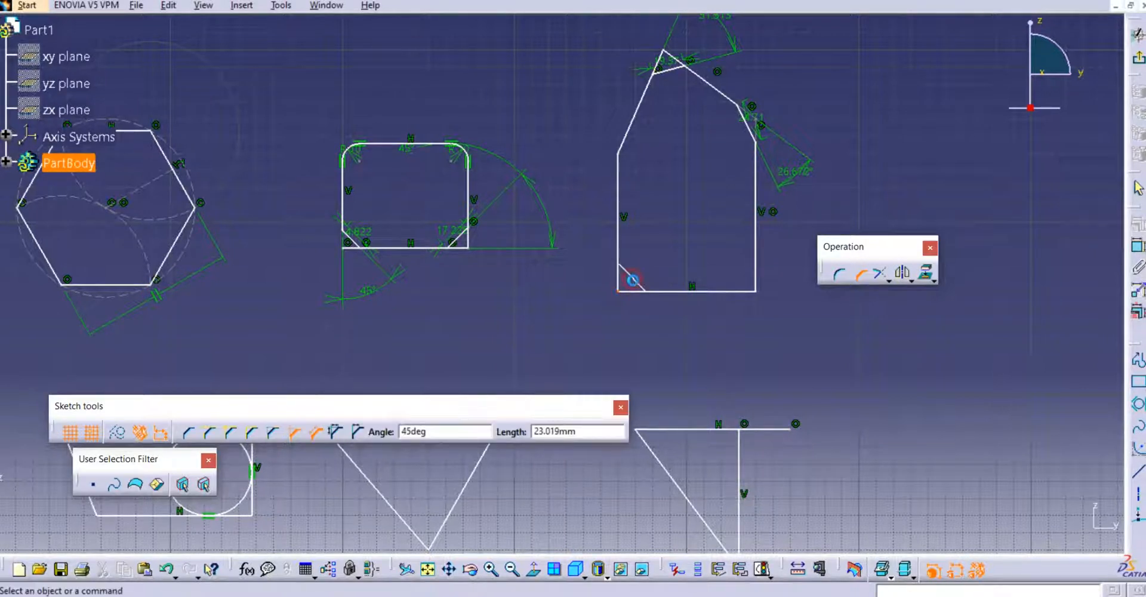
click(652, 300)
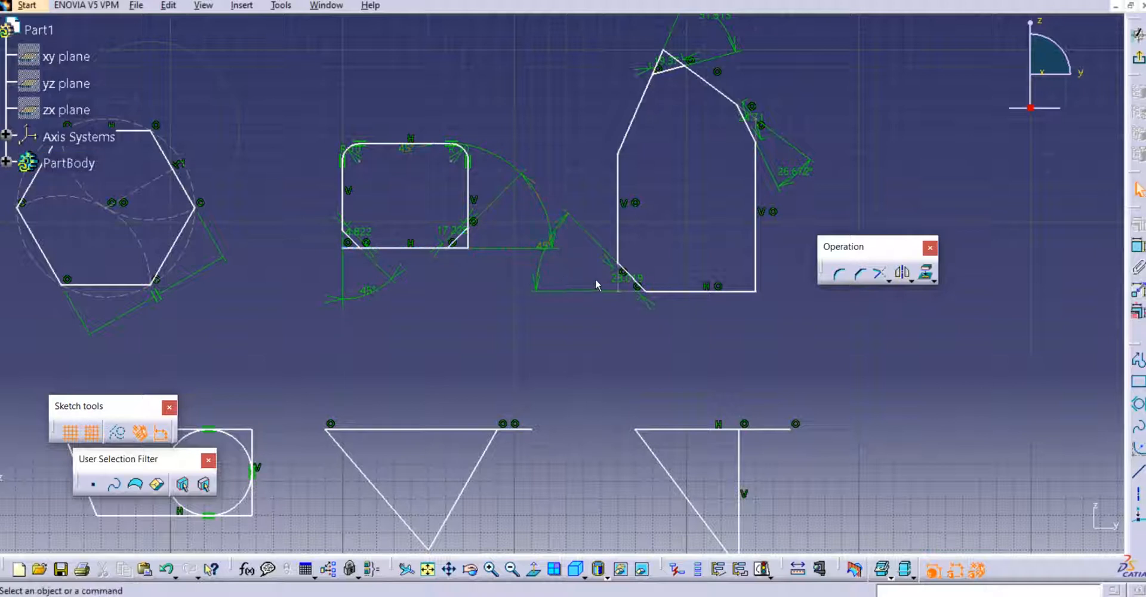
Set the pentagon's lower-left chamfer to a length of 20 mm and an angle of 50°.
double_click(622, 279)
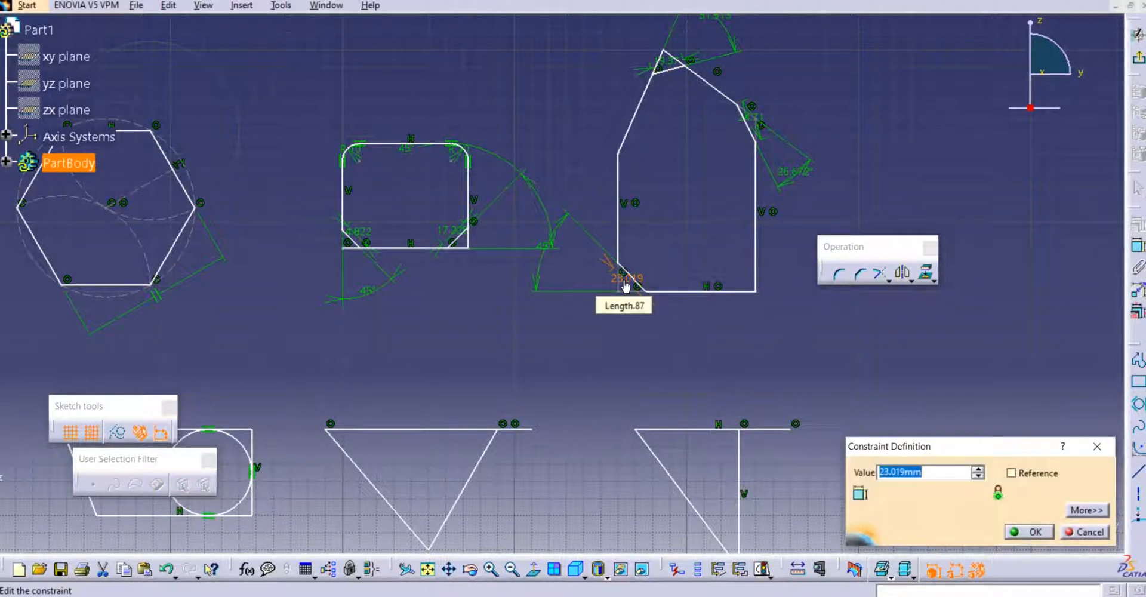
text(20)
key(Return)
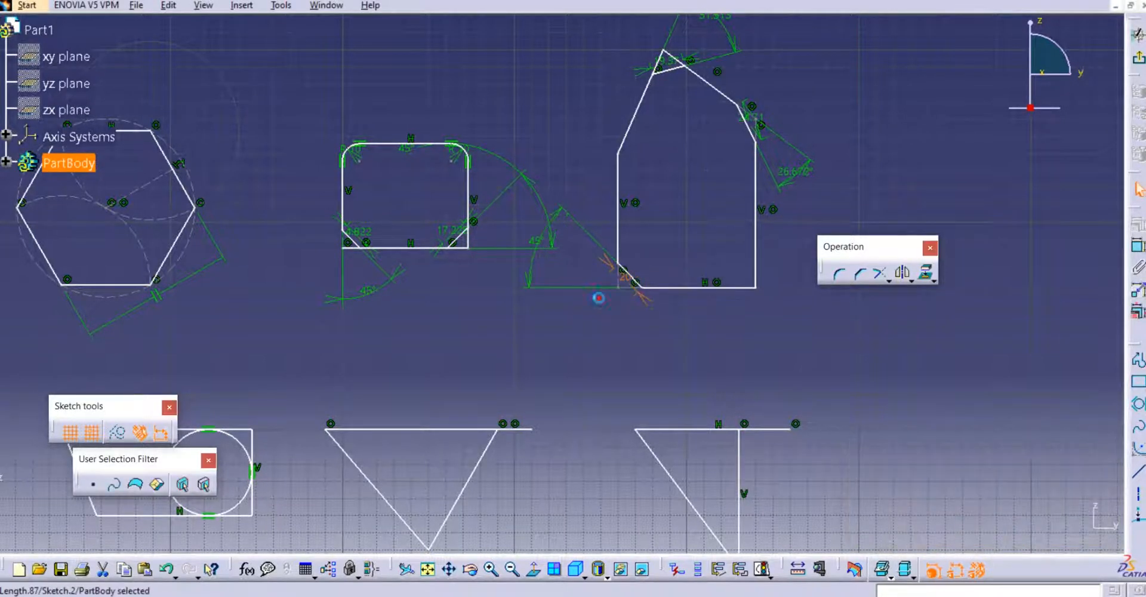
middle_drag(567, 271, 567, 322)
double_click(542, 316)
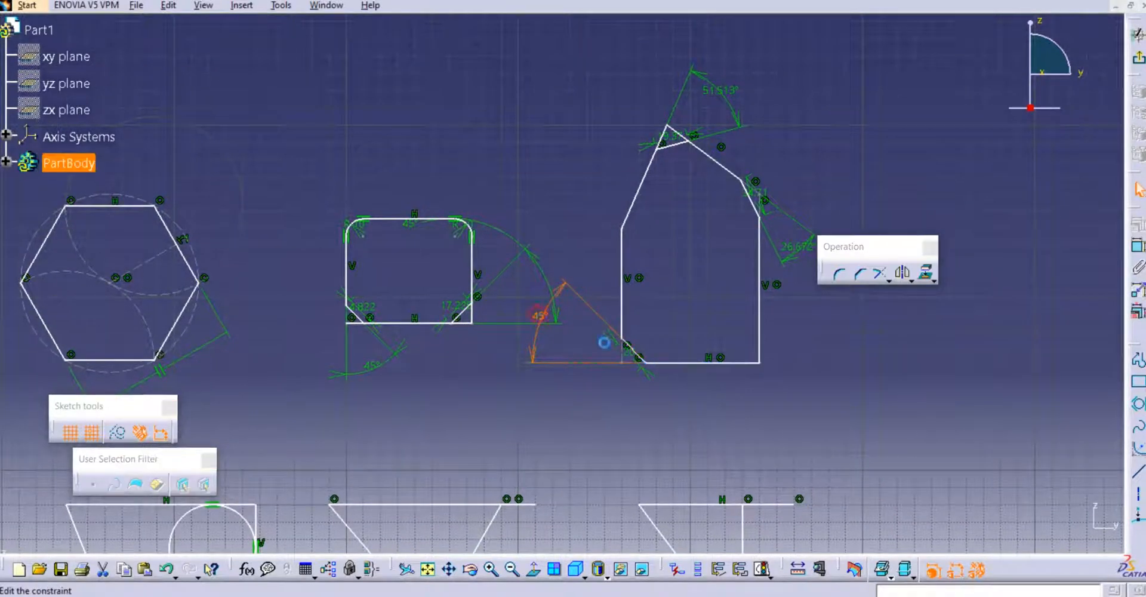
text(50)
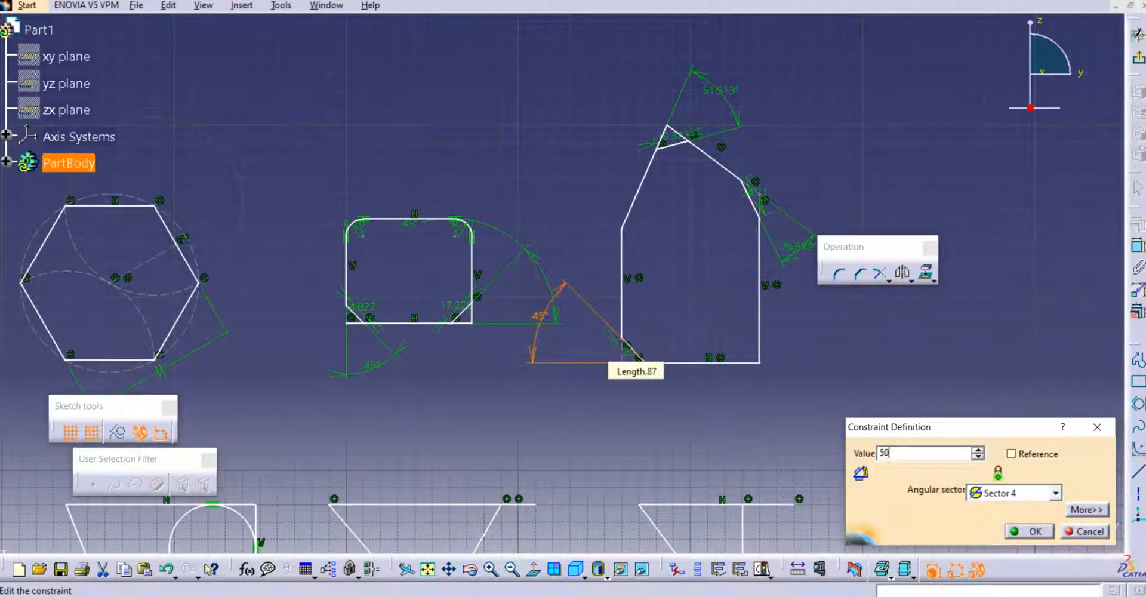
key(Return)
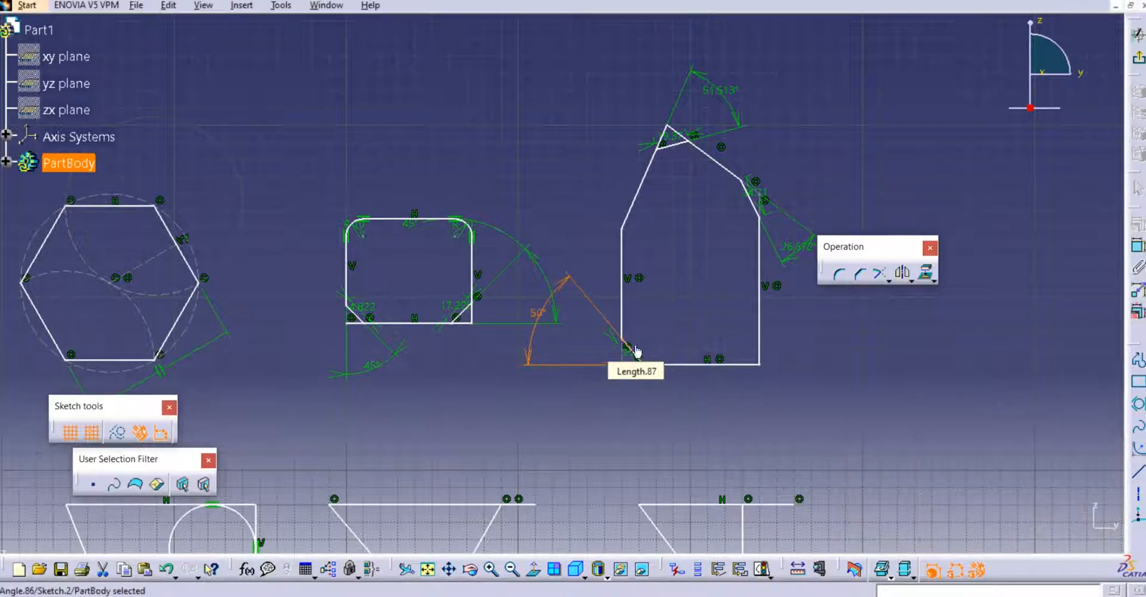
mouse_move(575, 391)
middle_down()
mouse_move(649, 331)
mouse_move(609, 302)
mouse_move(633, 339)
middle_up()
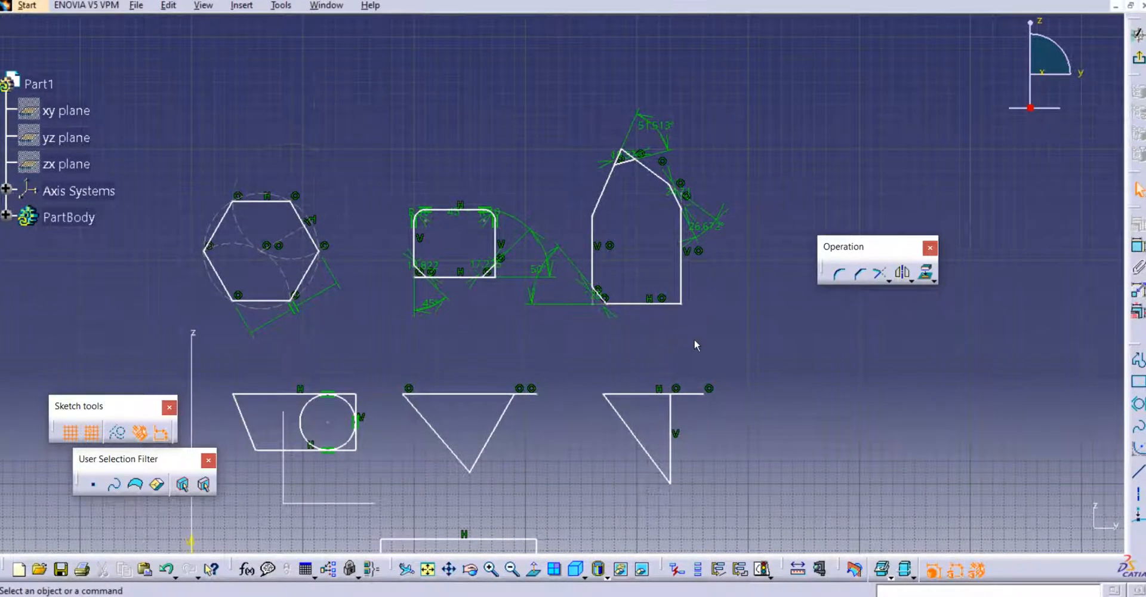
Trim the middle triangle's top line back to the upper-right vertex, removing the overhanging end.
click(889, 280)
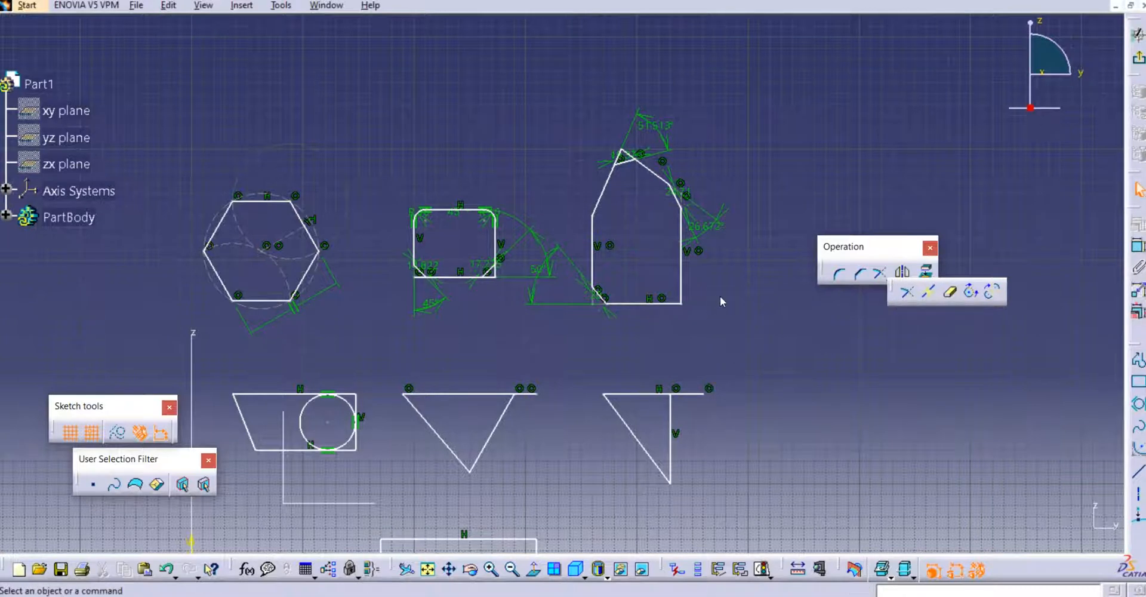
click(709, 315)
middle_drag(626, 380, 693, 280)
middle_drag(760, 293, 742, 286)
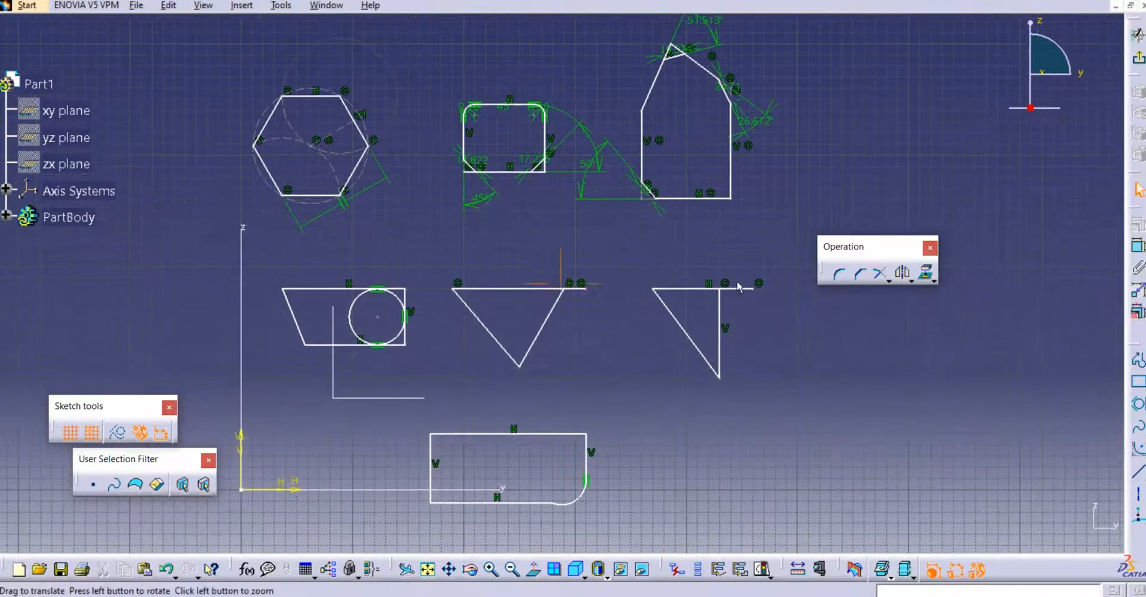
mouse_move(419, 352)
middle_down()
mouse_move(418, 308)
mouse_move(781, 275)
middle_up()
mouse_move(675, 343)
middle_down()
mouse_move(512, 355)
mouse_move(484, 379)
middle_up()
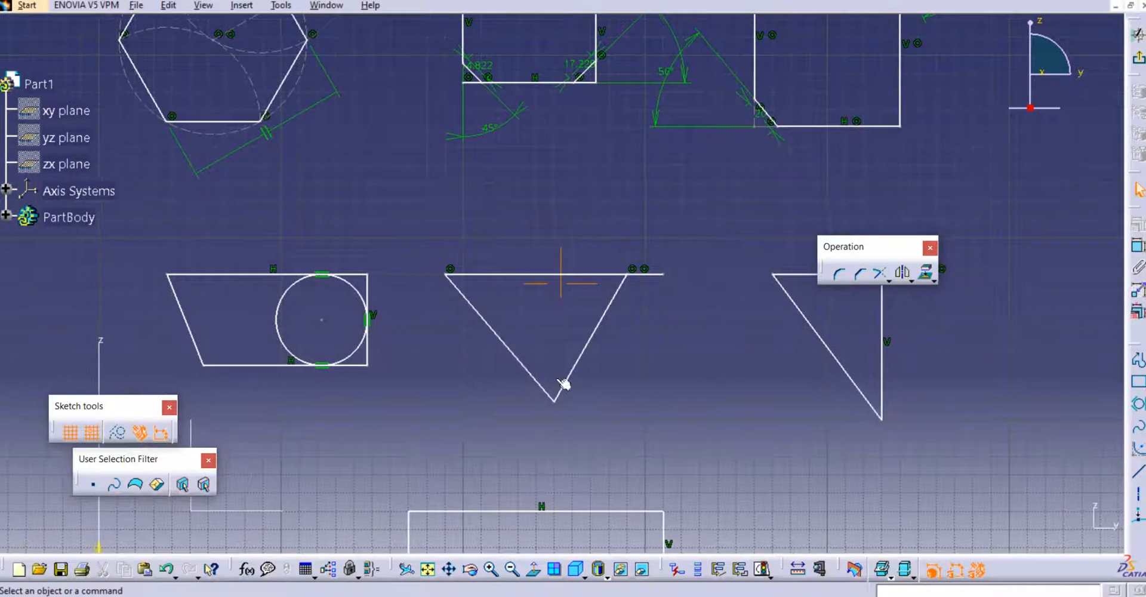
click(888, 277)
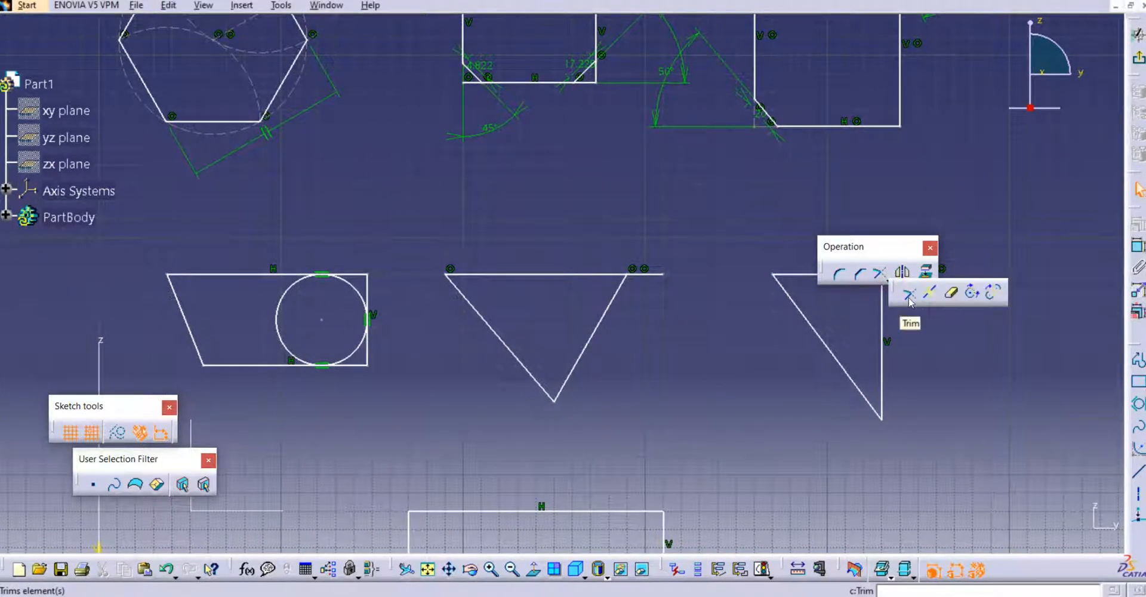
click(908, 298)
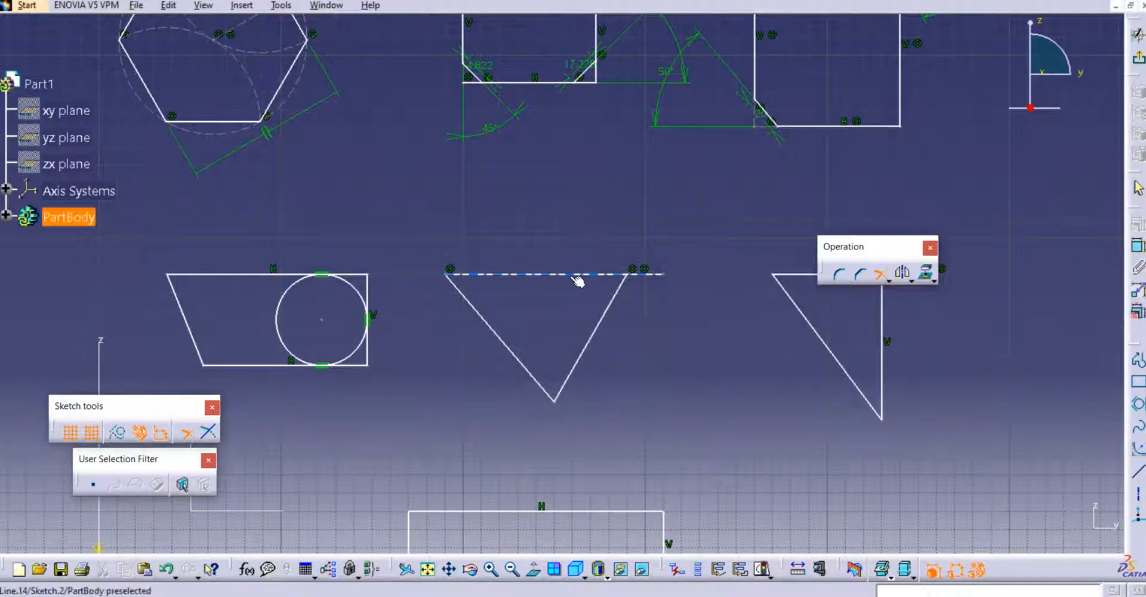
click(573, 275)
click(573, 276)
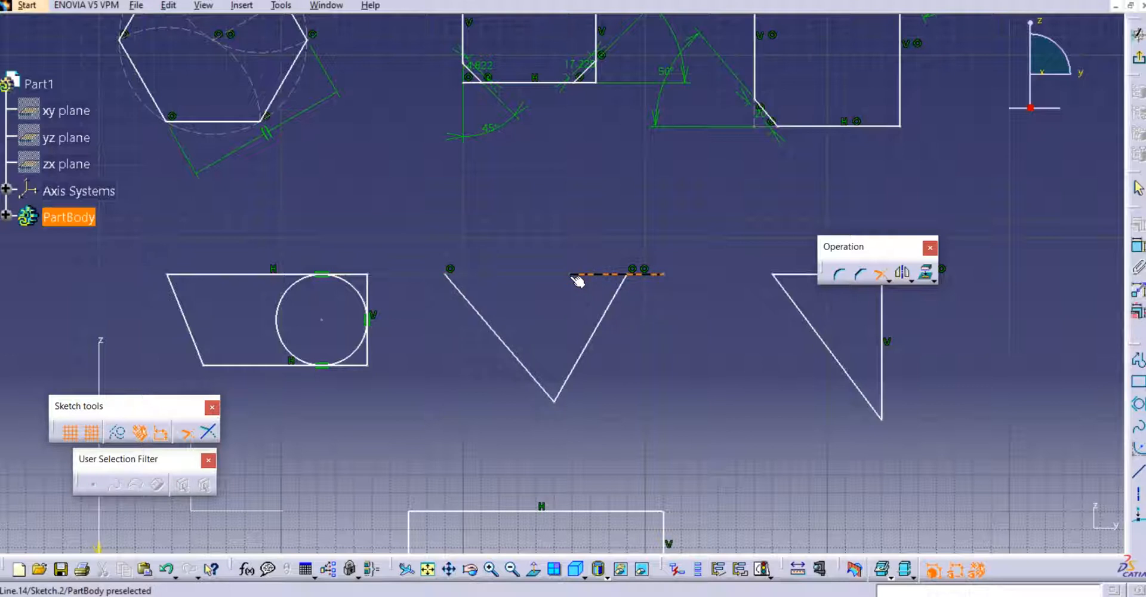
click(576, 276)
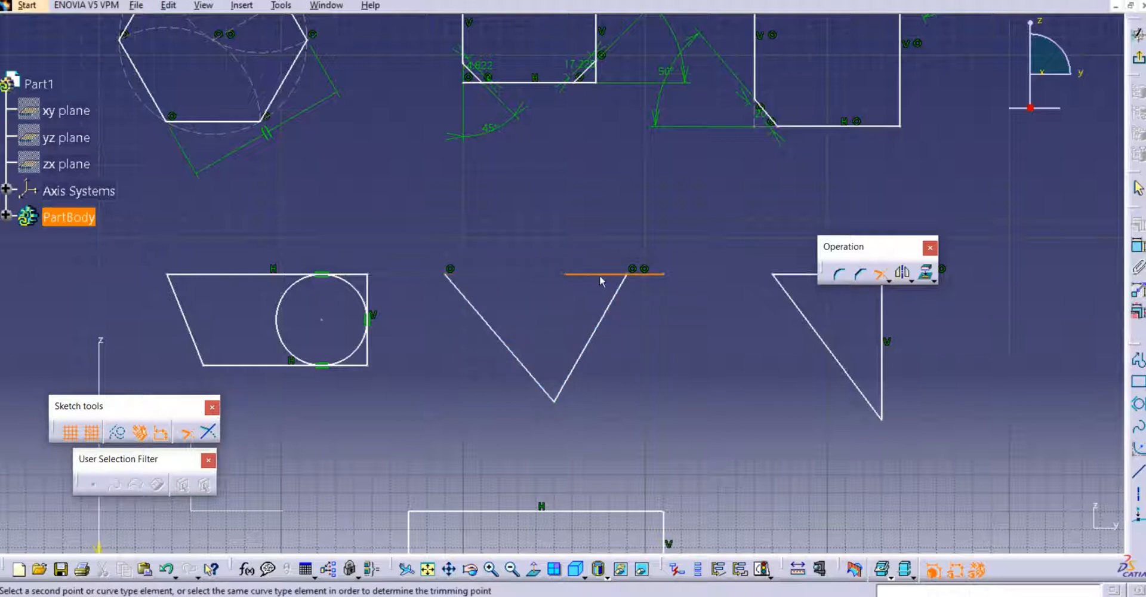
click(638, 270)
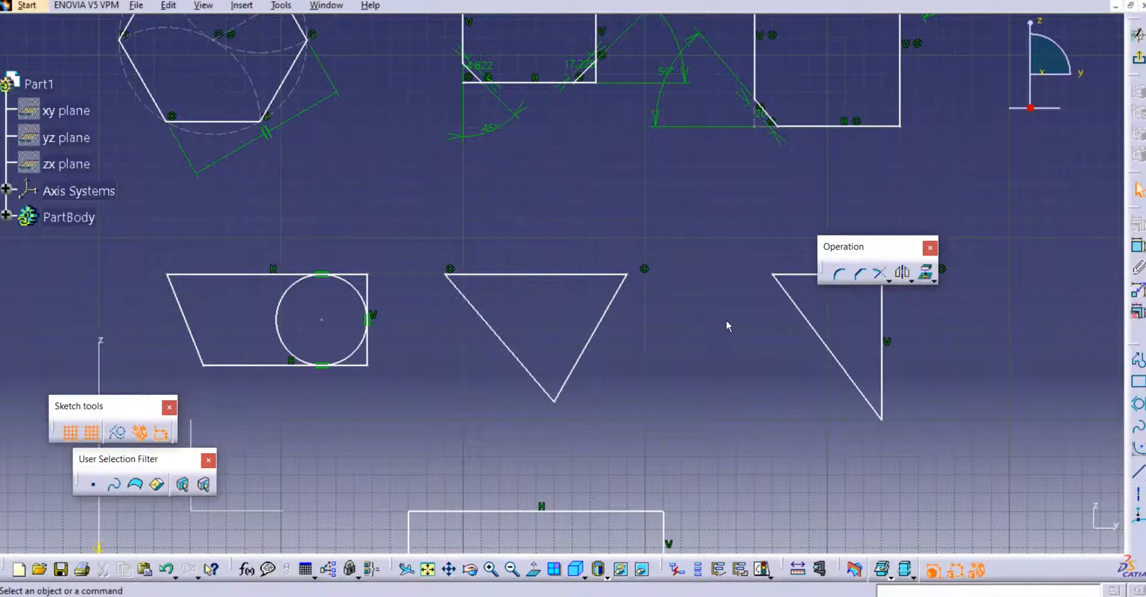
Trim the right-angled triangle's top line at its vertical edge, keeping the overhanging end.
click(879, 273)
middle_drag(681, 338, 533, 333)
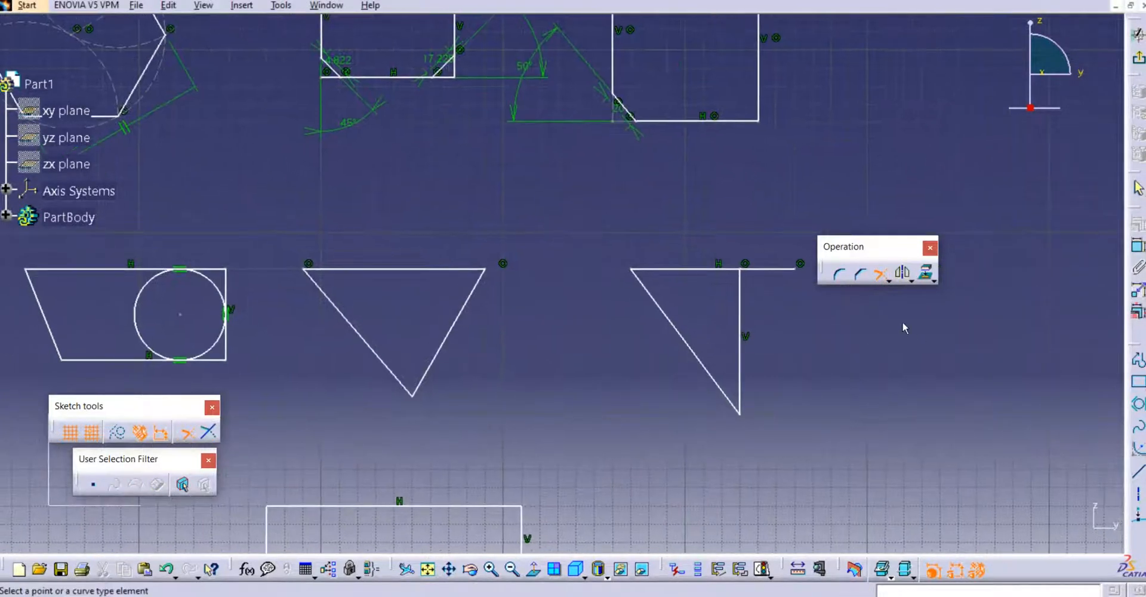
click(884, 278)
click(882, 276)
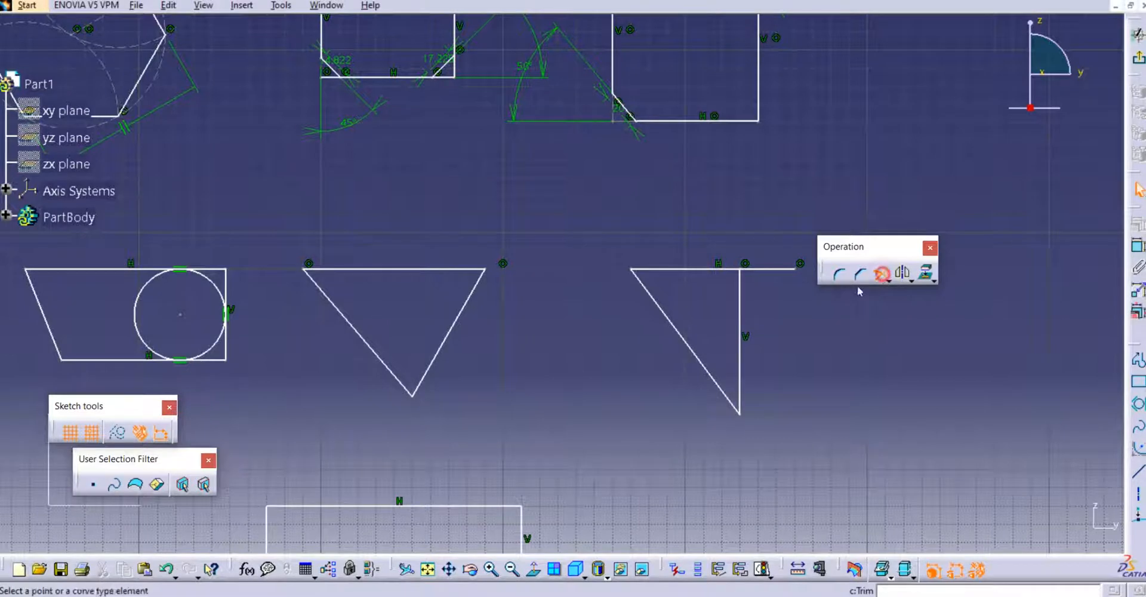
middle_drag(713, 300, 672, 325)
scroll(673, 325, up, 1)
click(746, 296)
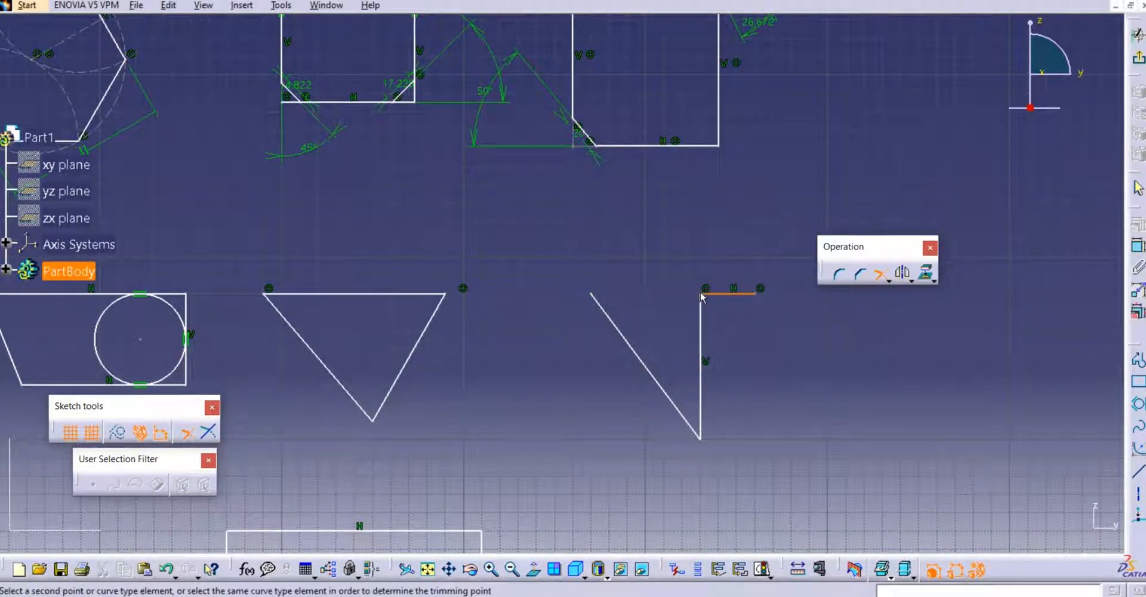
click(702, 299)
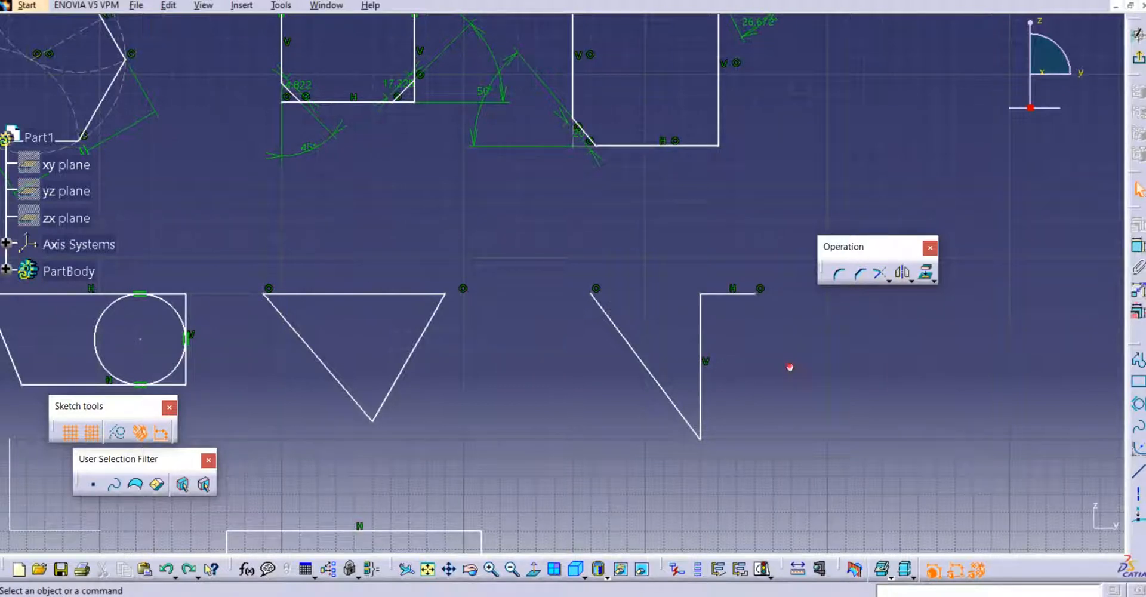
Undo the trims of the right-angled triangle's and the middle triangle's top lines.
key(ctrl+z)
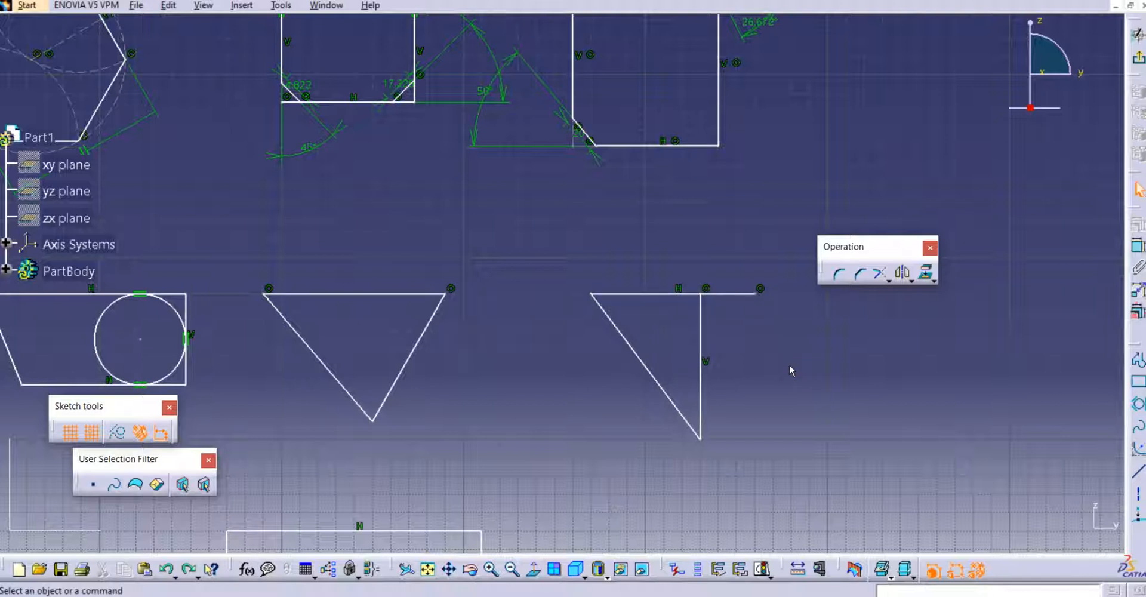
key(ctrl+z)
click(417, 296)
click(538, 371)
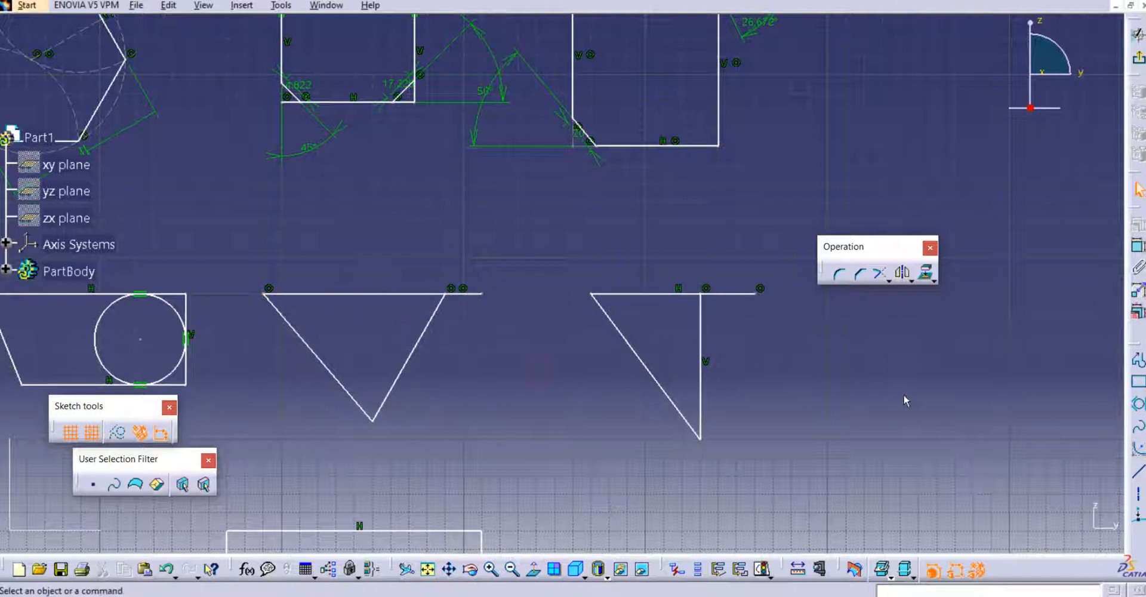
Break the middle triangle's top line at its upper-right vertex and select the overhanging piece.
click(889, 282)
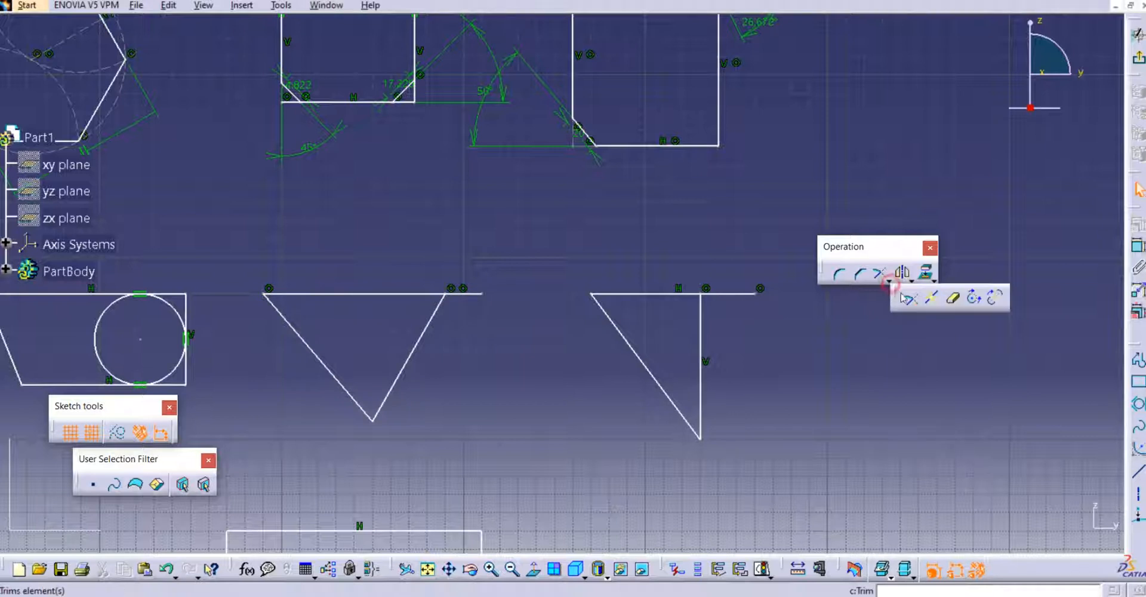
click(932, 299)
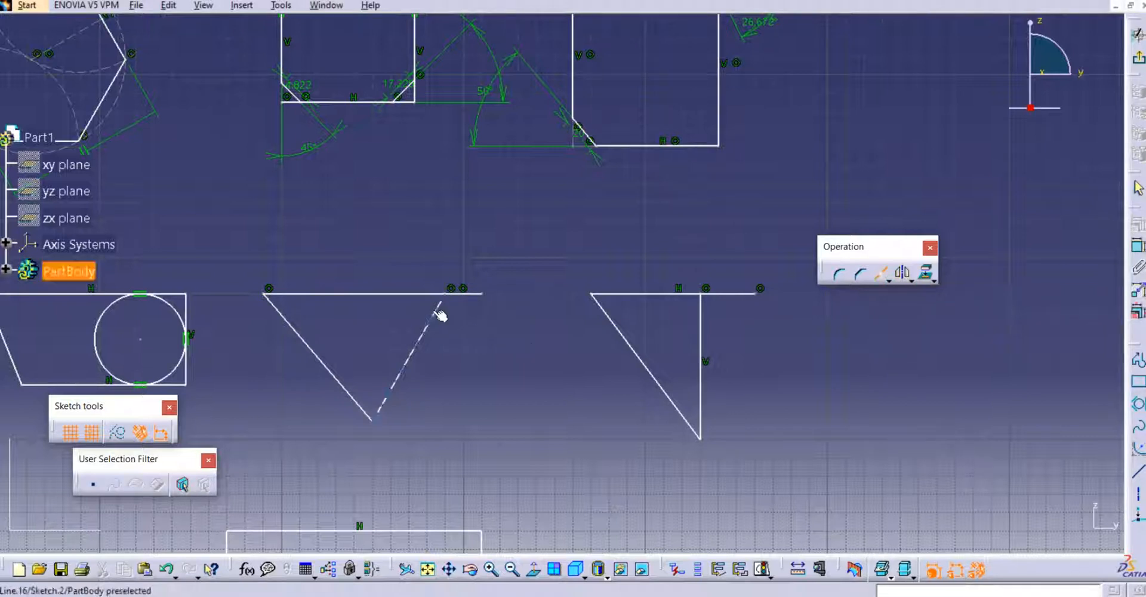
click(372, 295)
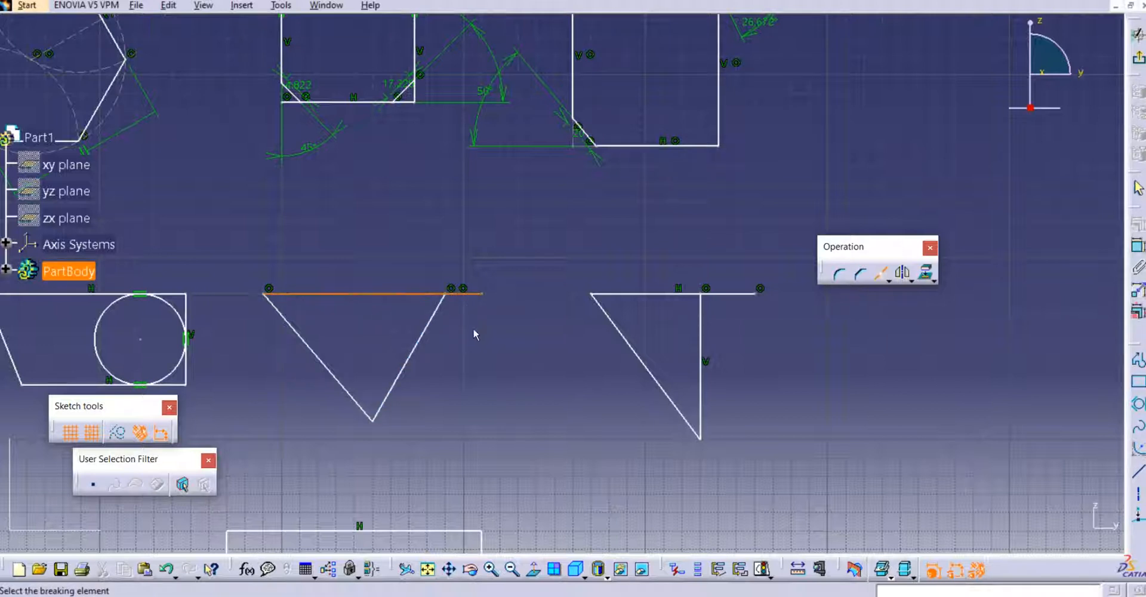
click(453, 296)
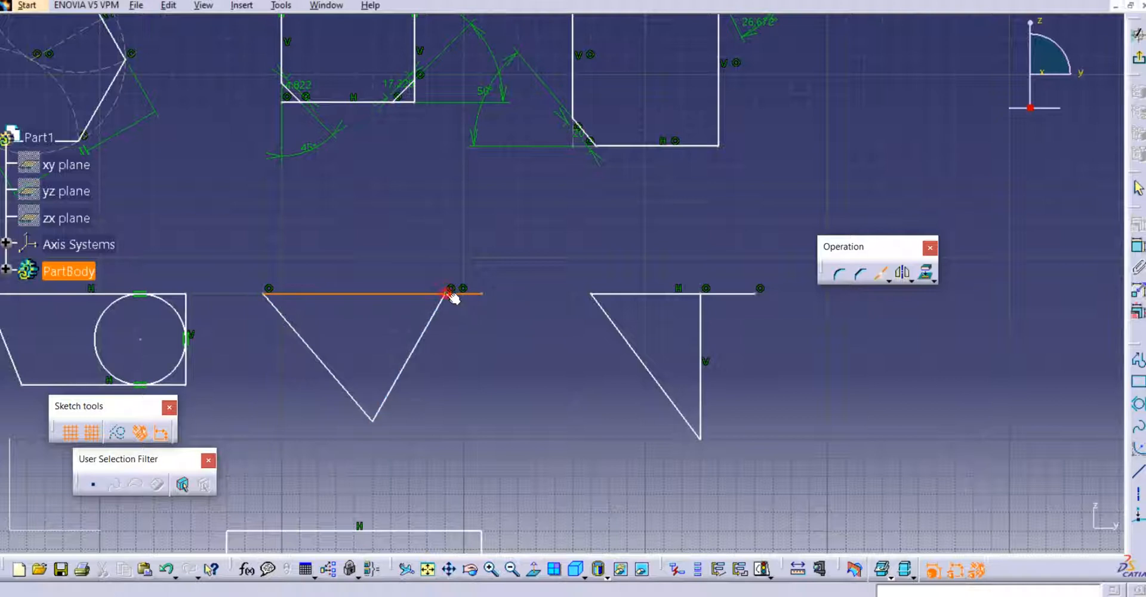
click(474, 294)
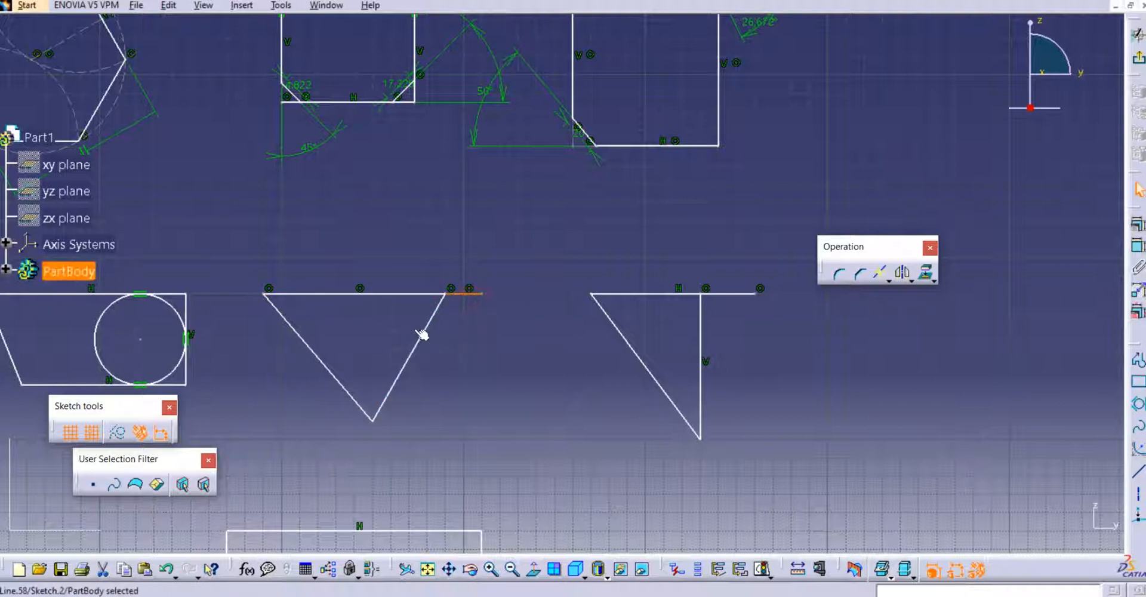
Delete the overhanging piece of the middle triangle's top line beyond its upper-right vertex.
click(480, 317)
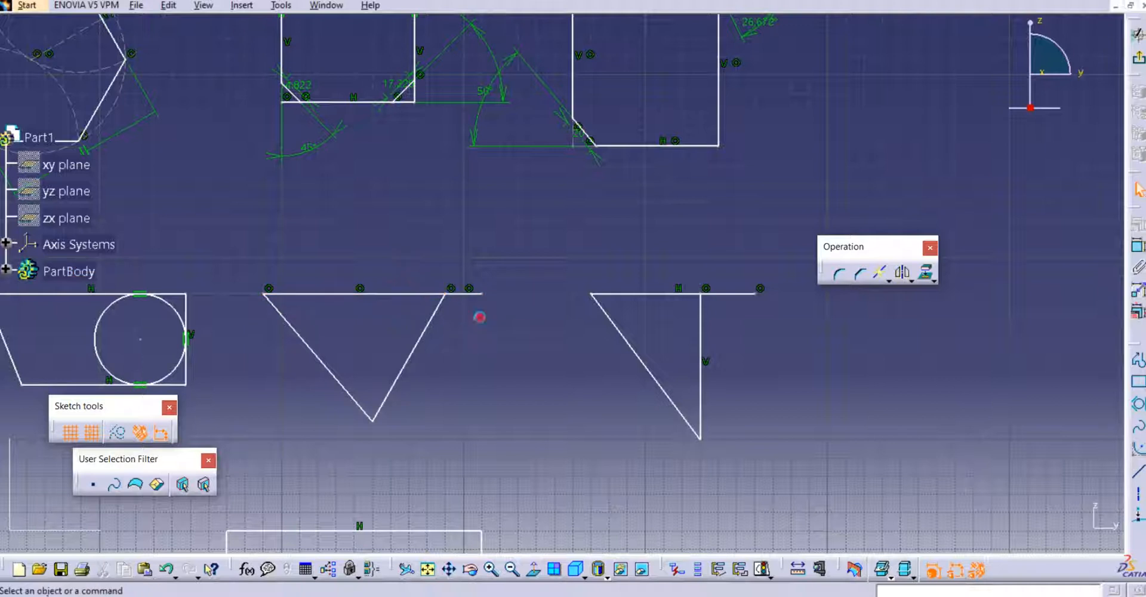
click(478, 296)
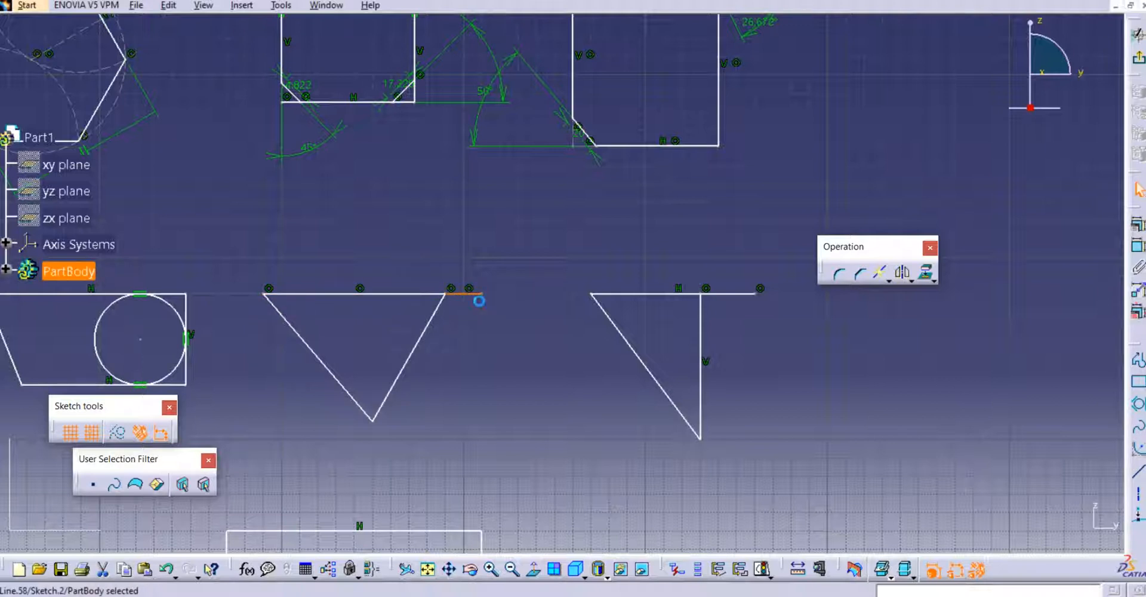
key(Delete)
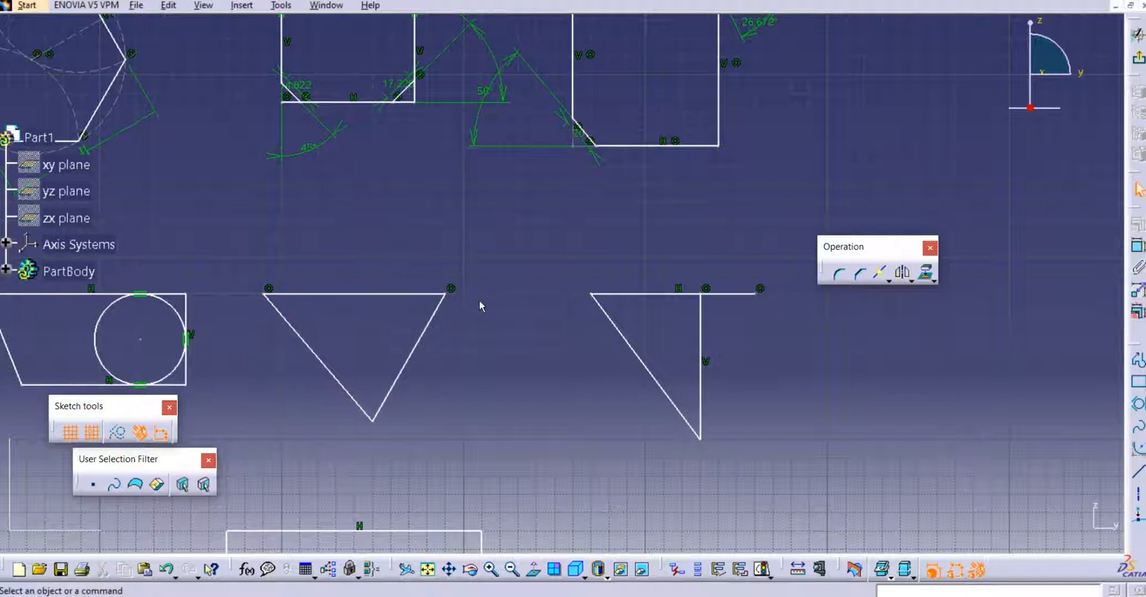
Quick Trim the trapezoid's top line and vertical edge back to the circle's tangent points, removing the upper-right corner.
click(889, 280)
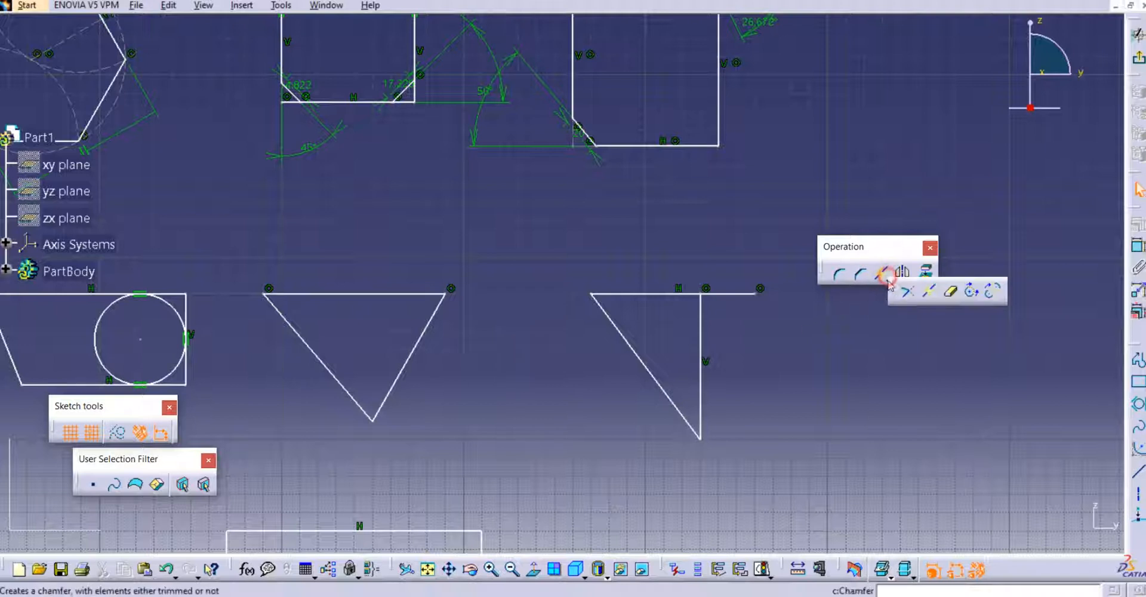
click(953, 293)
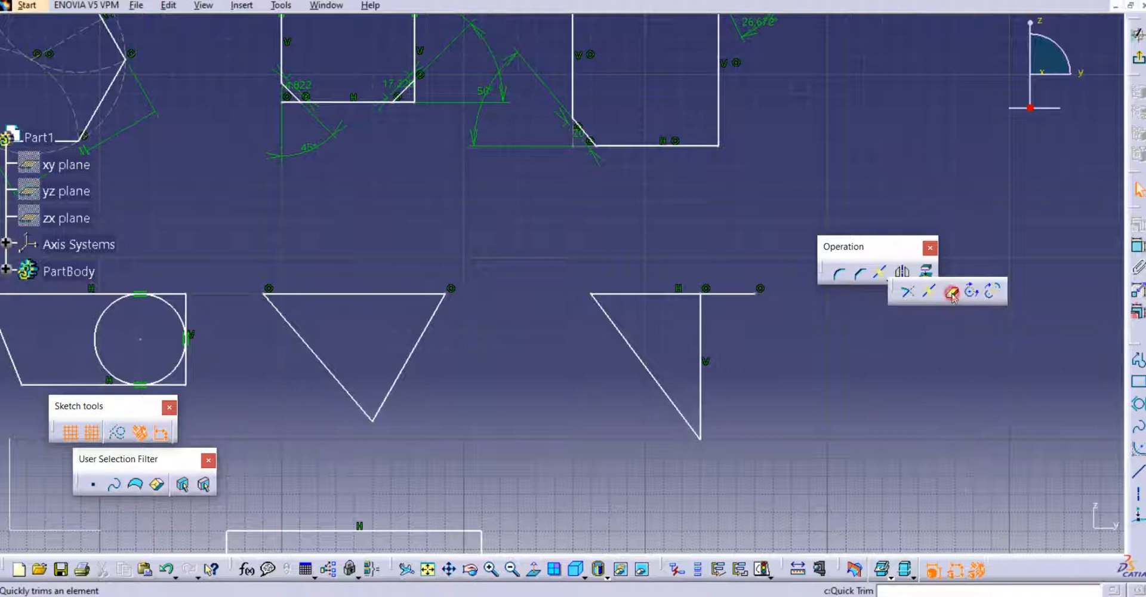
middle_drag(342, 350, 579, 337)
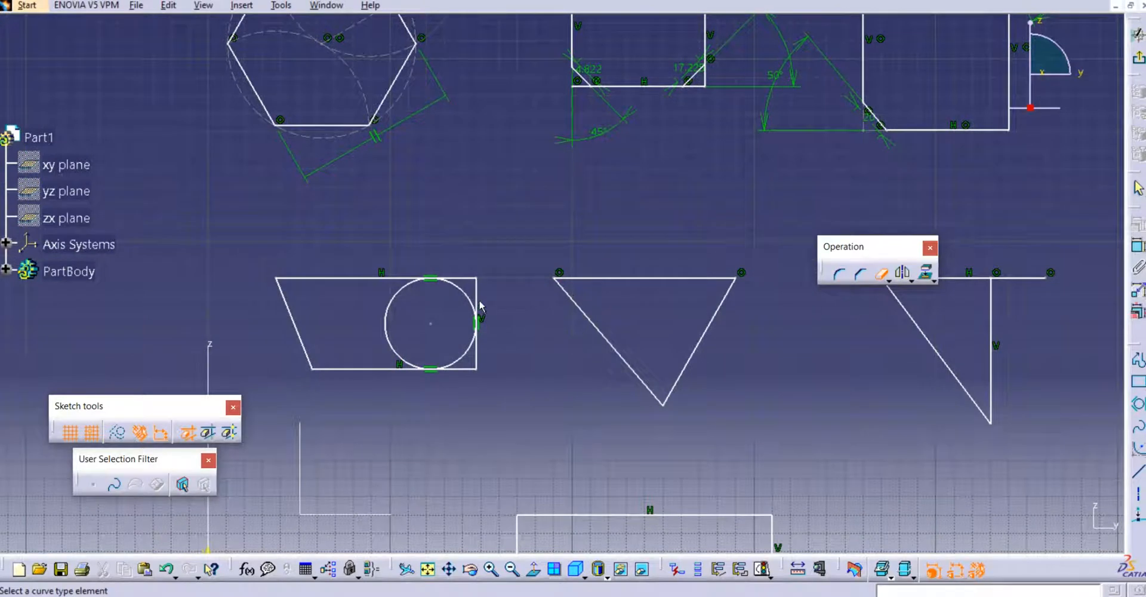
click(470, 277)
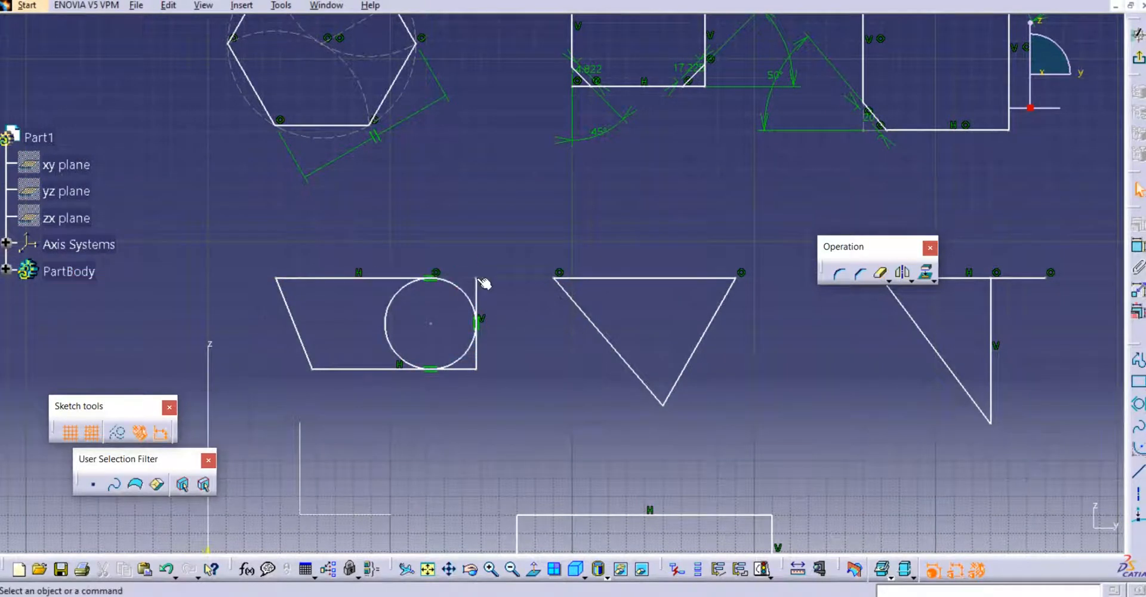
click(881, 274)
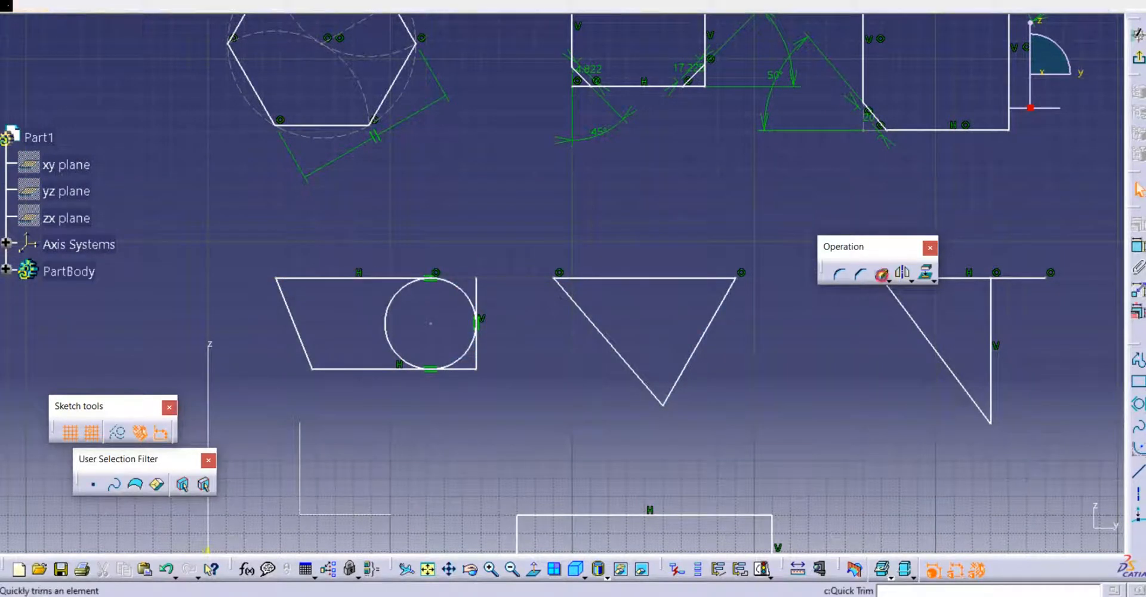
click(476, 282)
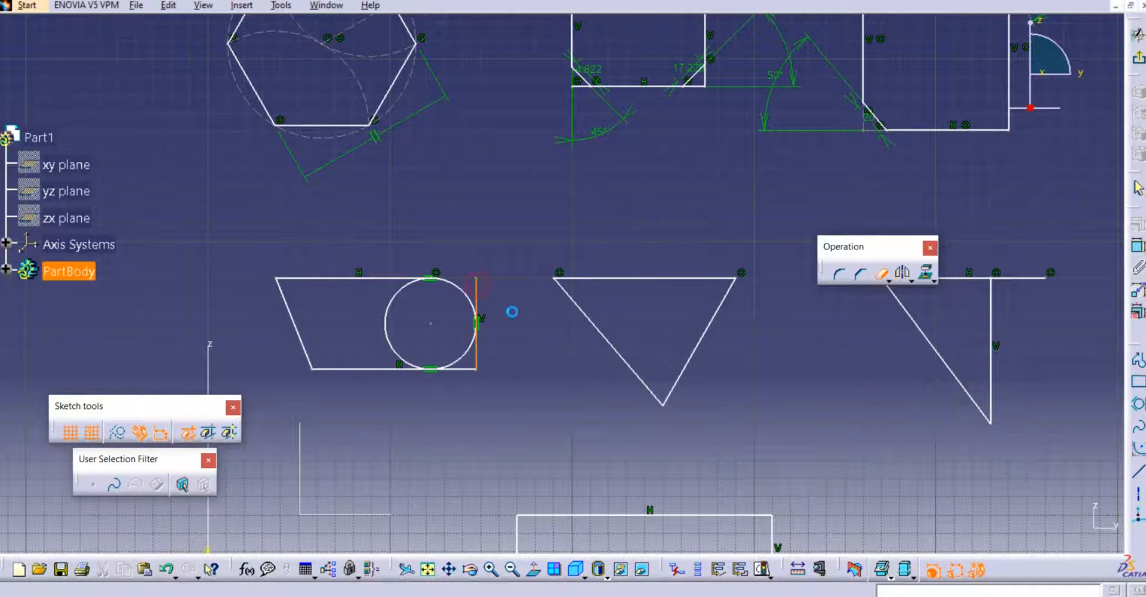
Quick Trim the circle's inner half and lower-right arc, keeping only the rounded upper-right corner of the trapezoid.
click(881, 274)
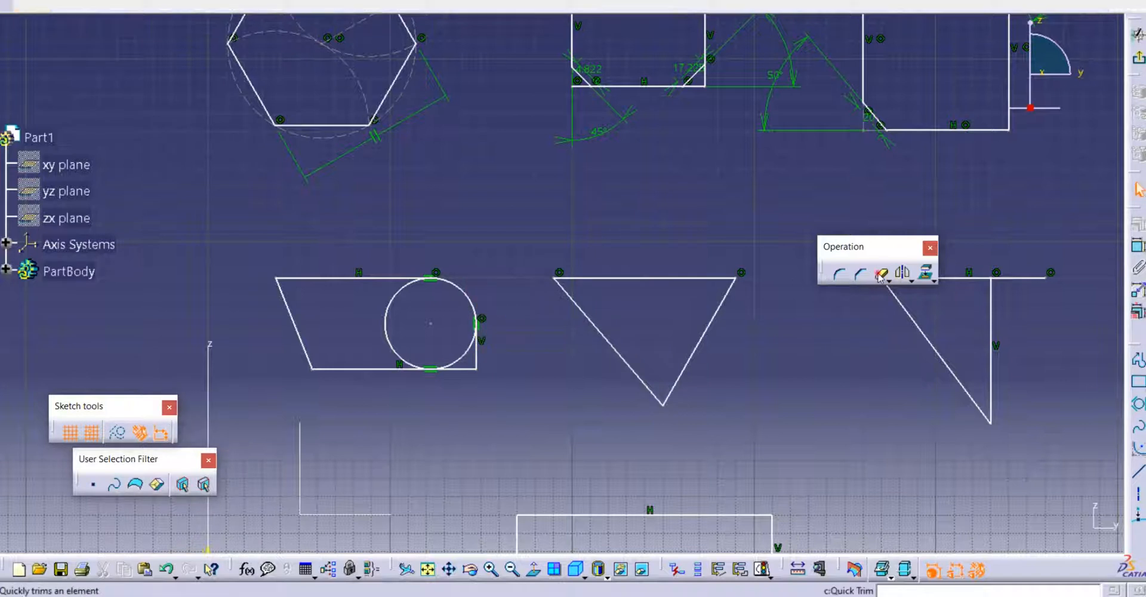
click(388, 308)
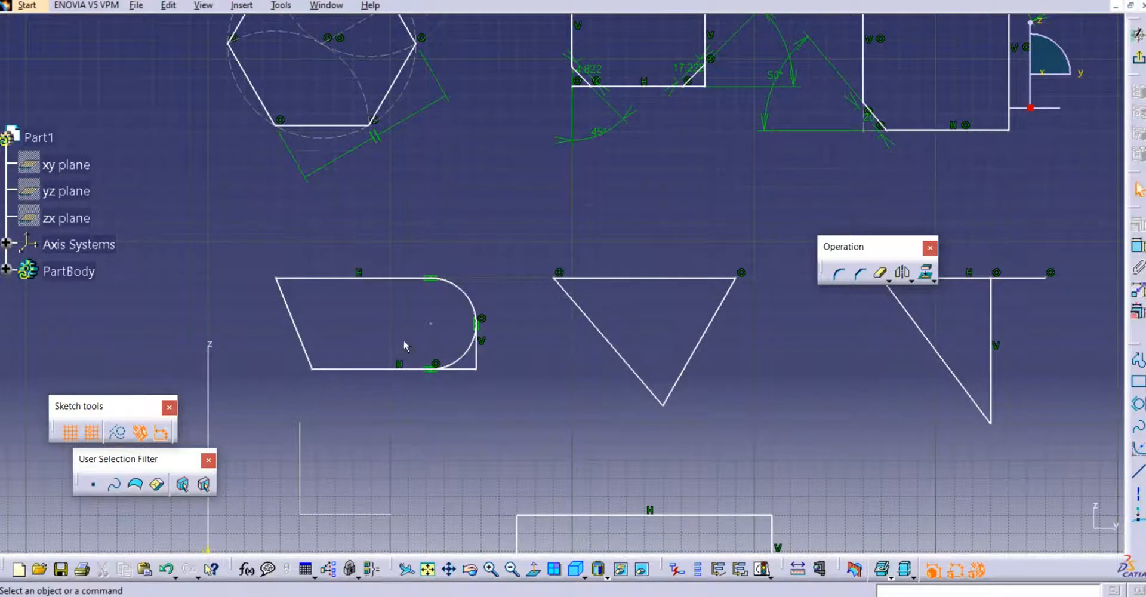
click(882, 273)
click(471, 357)
Close the lower rectangle's lower-right corner arc into a full circle.
ctrl+middle_drag(424, 282, 429, 338)
middle_drag(582, 337, 385, 330)
mouse_move(478, 355)
ctrl+middle_down()
mouse_move(489, 324)
mouse_move(543, 312)
ctrl+middle_up()
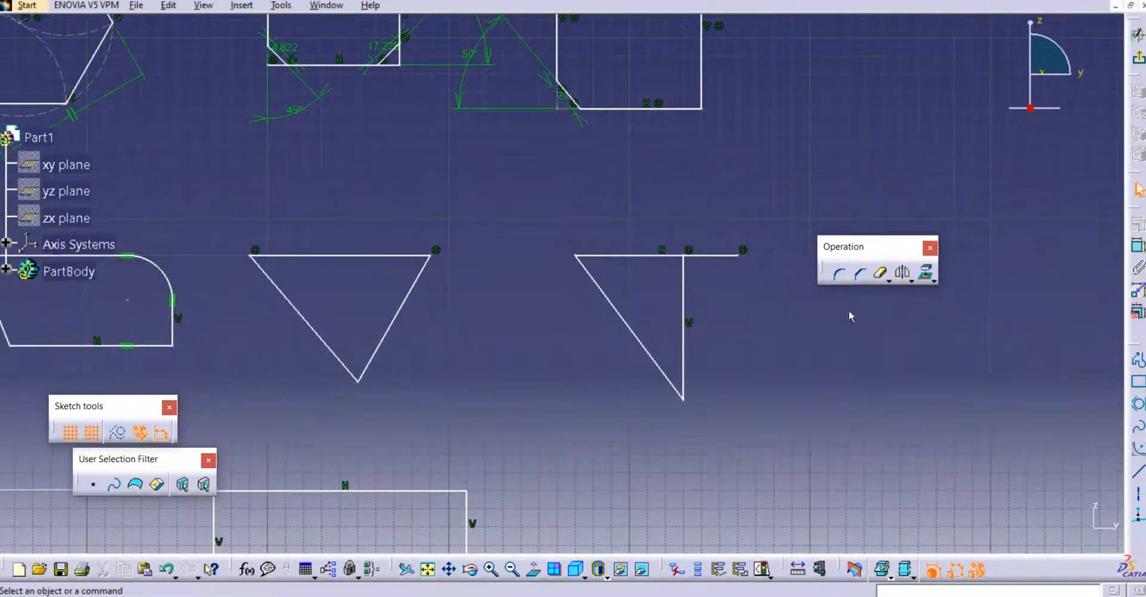
click(888, 280)
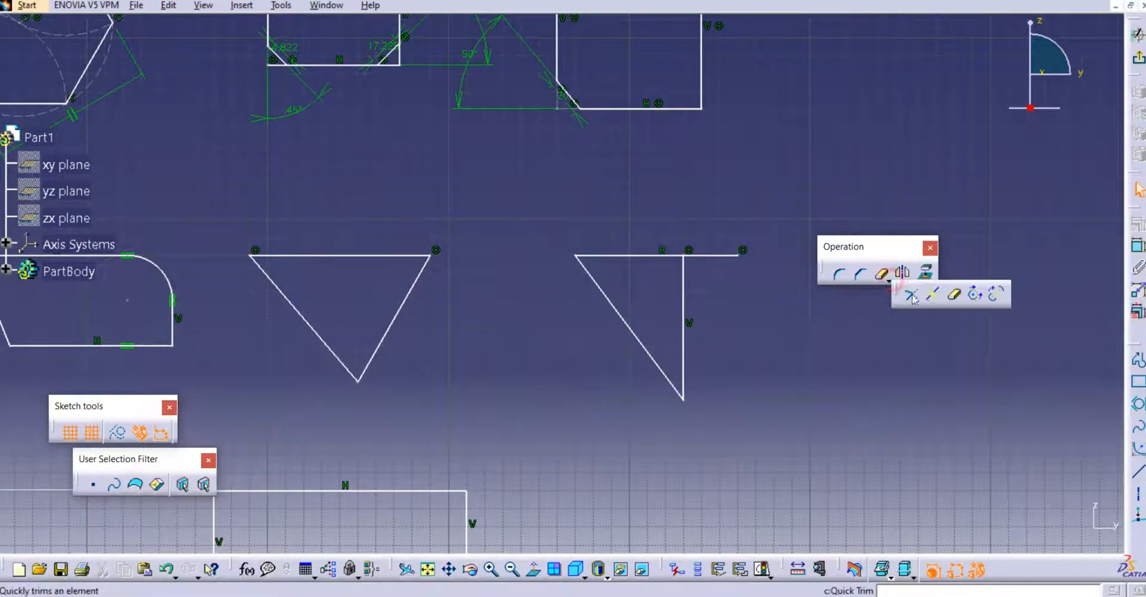
click(978, 295)
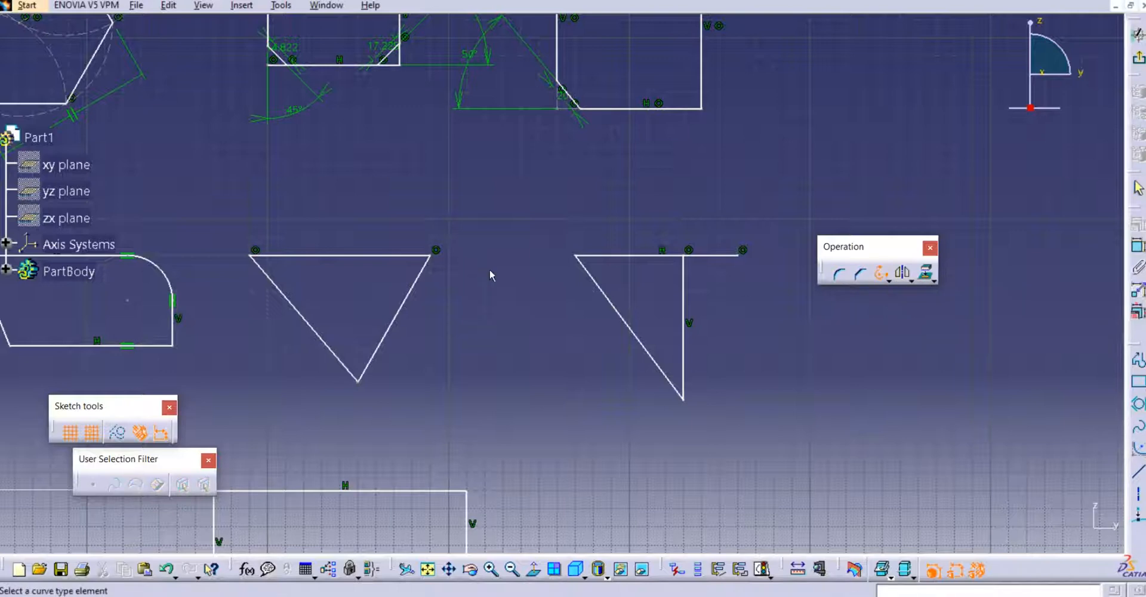
mouse_move(471, 249)
middle_down()
mouse_move(497, 311)
mouse_move(599, 282)
middle_up()
scroll(523, 315, up, 1)
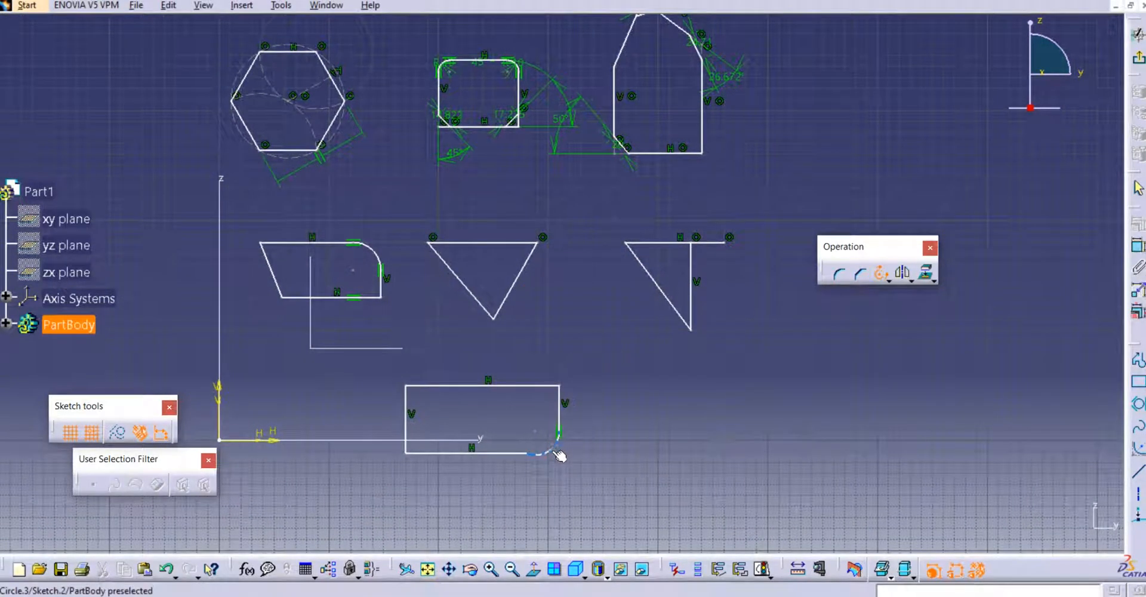
click(555, 455)
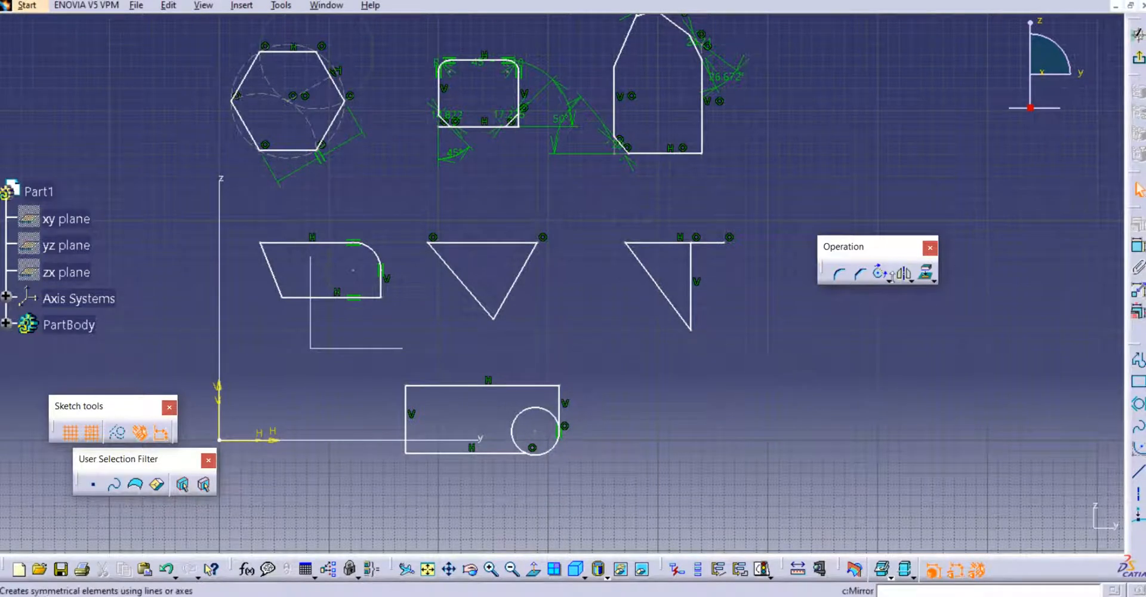
Close the trapezoid's corner arc and the small rounded rectangle's upper-right corner arc into full circles.
click(880, 273)
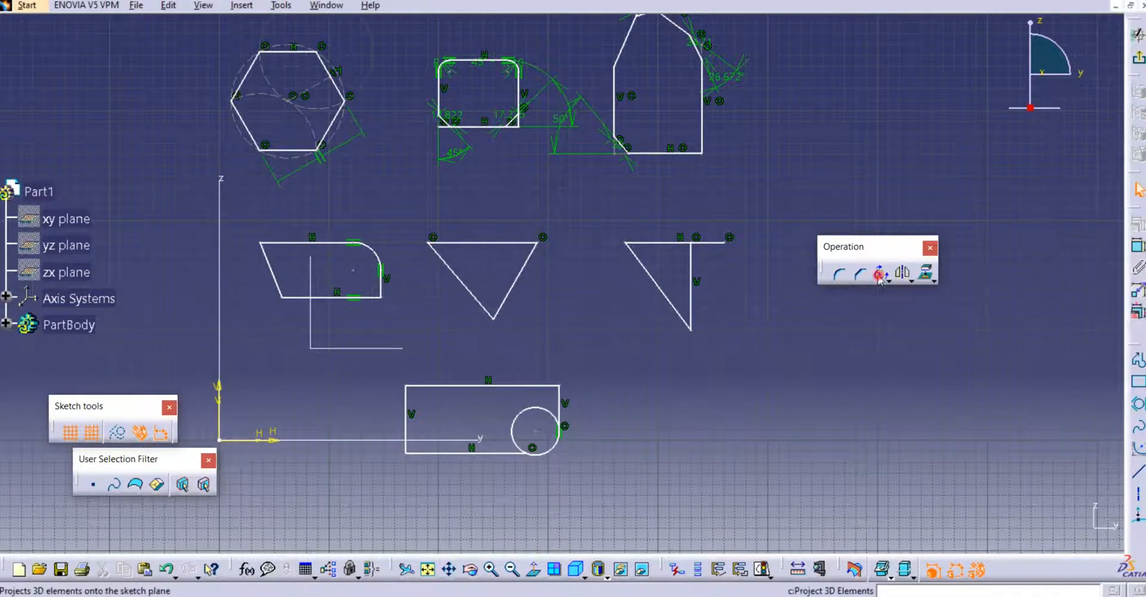
click(377, 253)
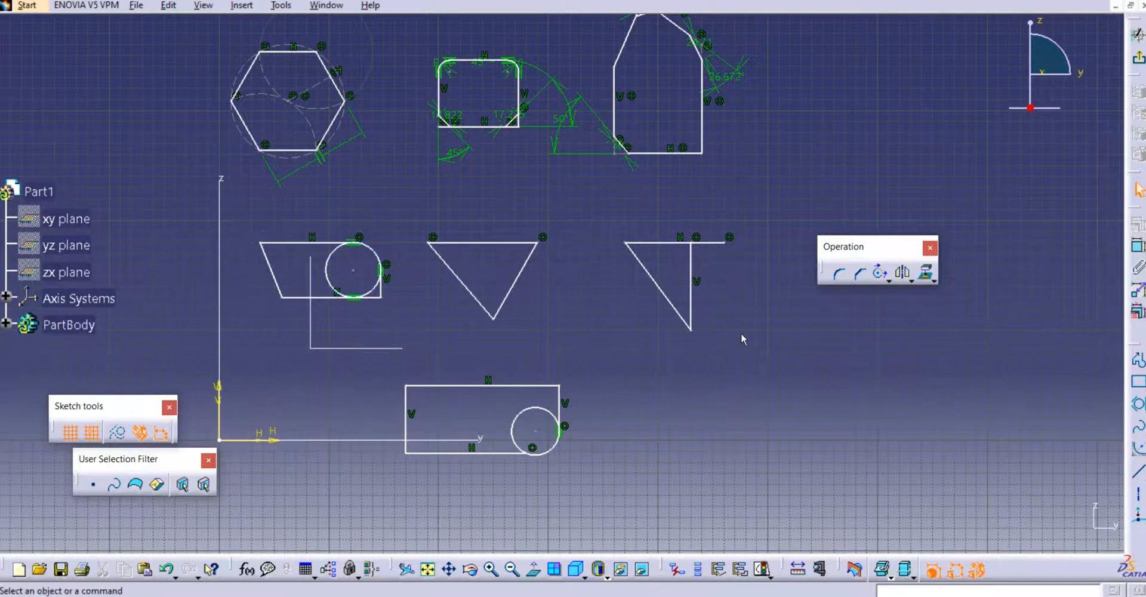
middle_drag(588, 339, 577, 365)
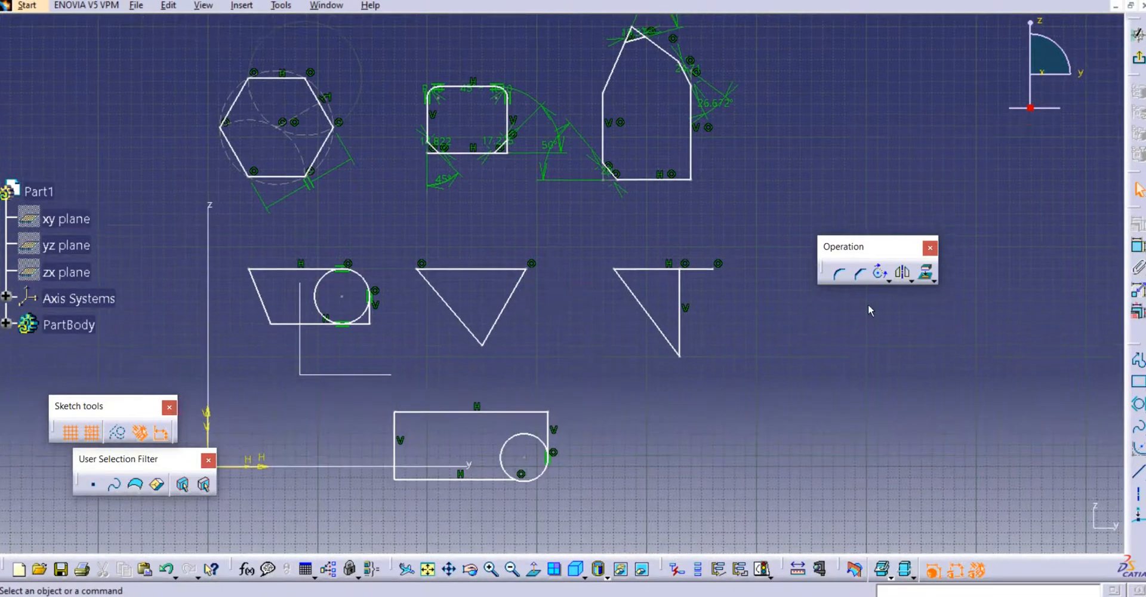
click(879, 274)
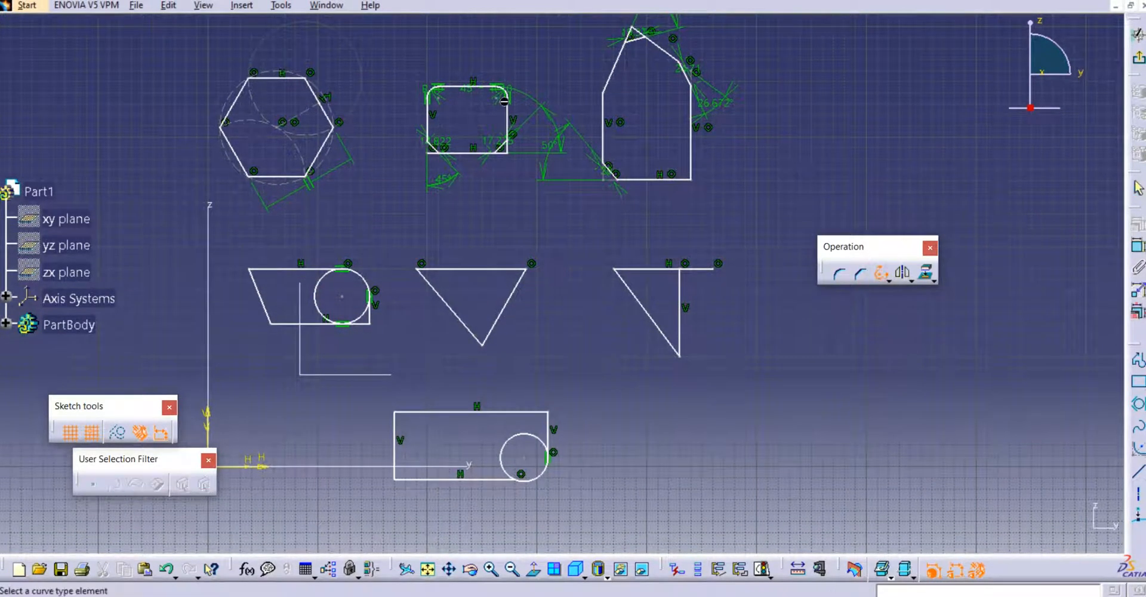
click(506, 95)
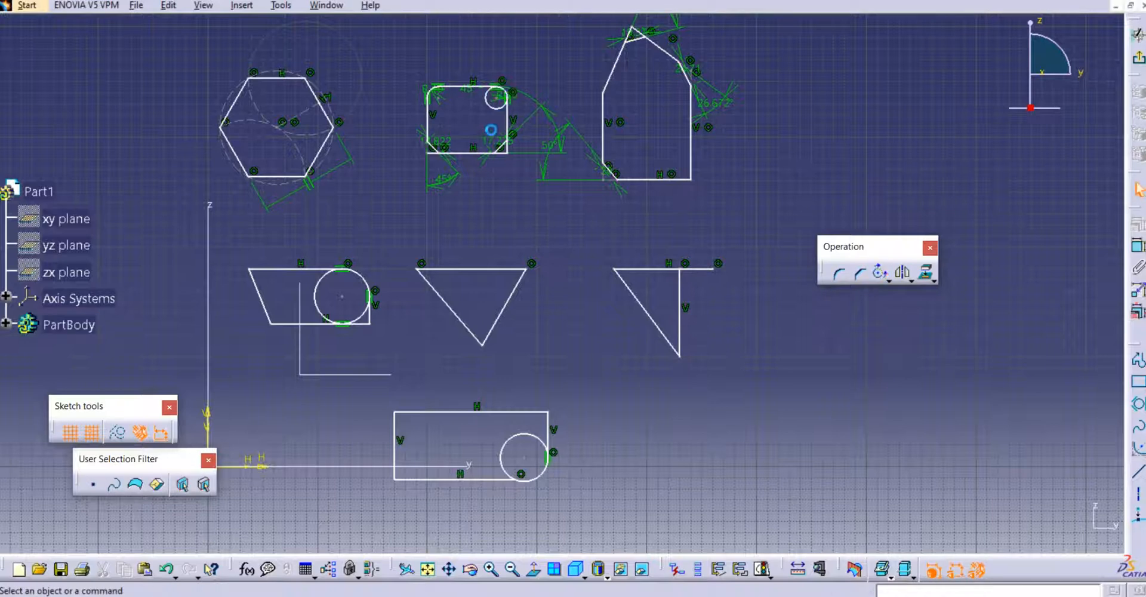
click(890, 281)
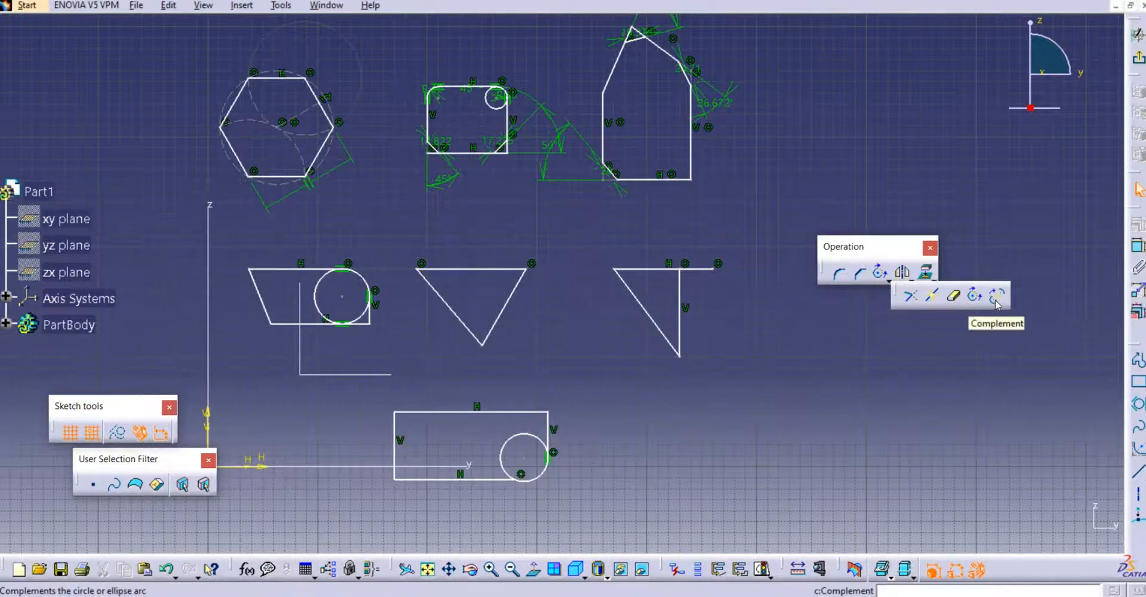
click(996, 297)
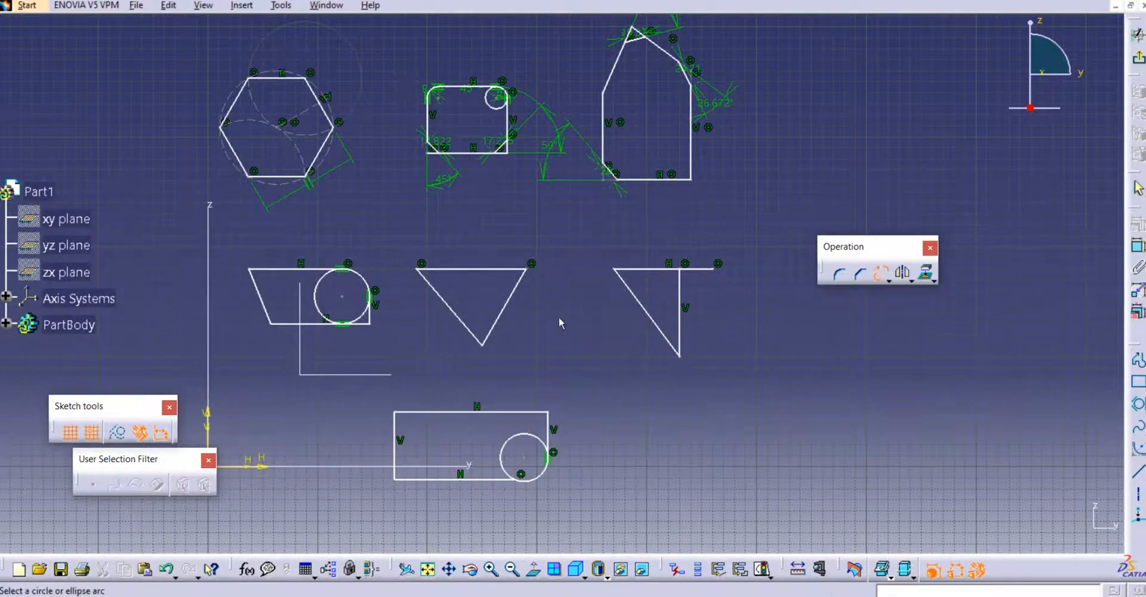
mouse_move(563, 289)
middle_down()
mouse_move(546, 323)
mouse_move(560, 336)
middle_up()
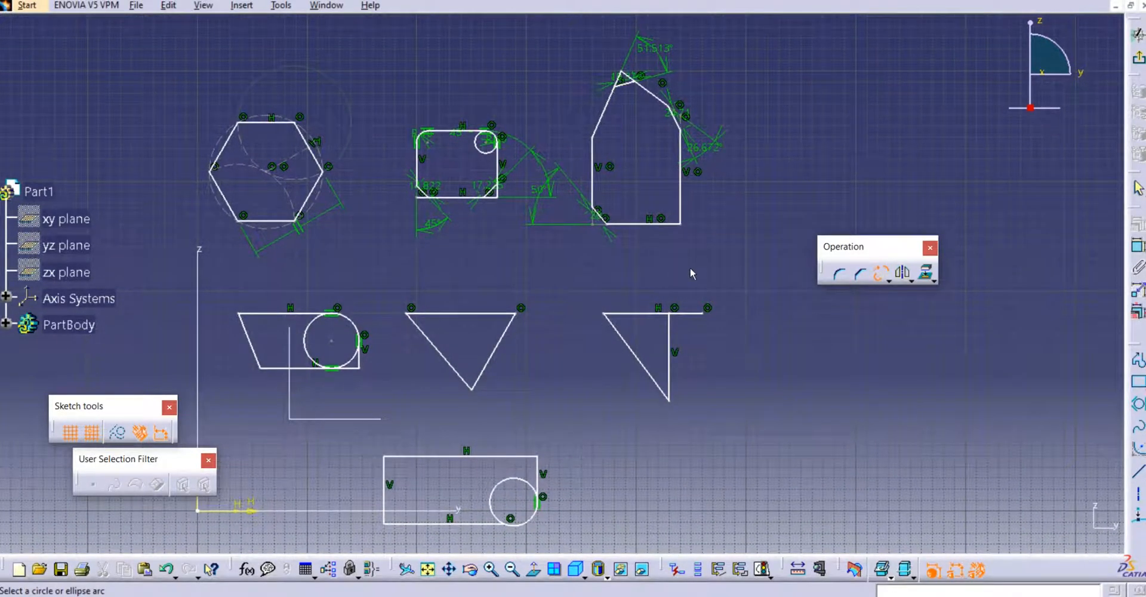
click(859, 273)
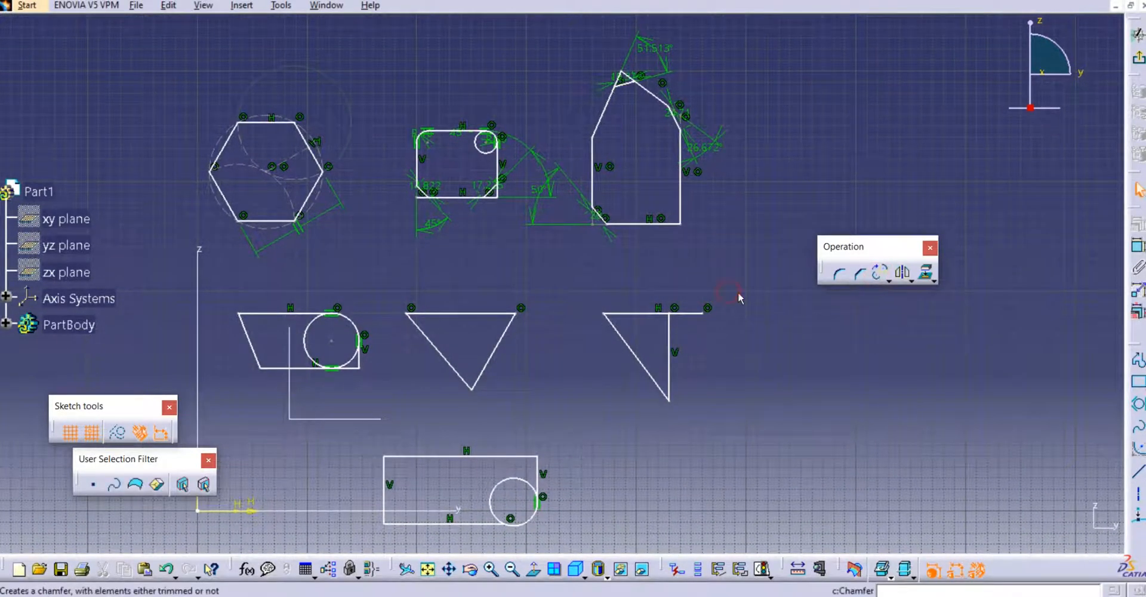
middle_drag(741, 297, 766, 323)
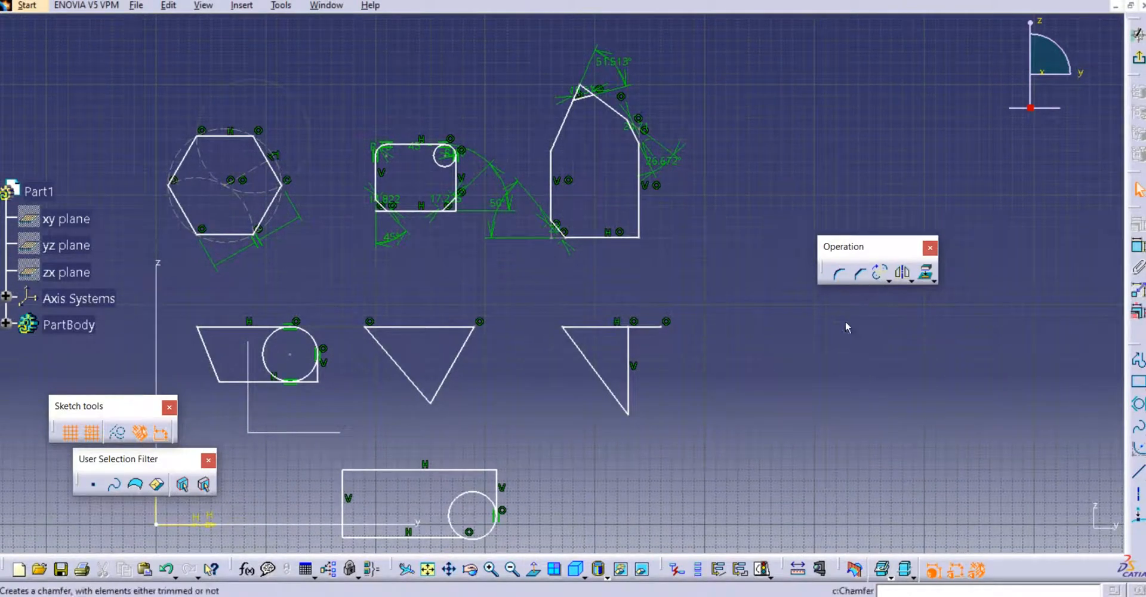
Sketch a downward-bulging three-point arc with a radius of about 82 mm in the empty area beside the chamfered pentagon.
click(1142, 411)
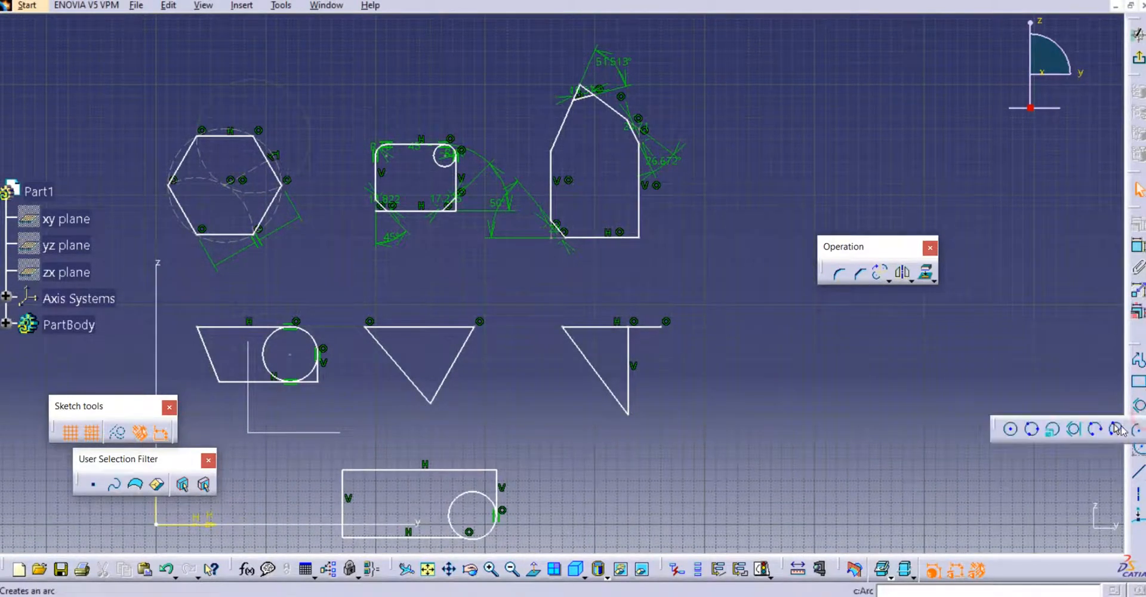
click(1096, 430)
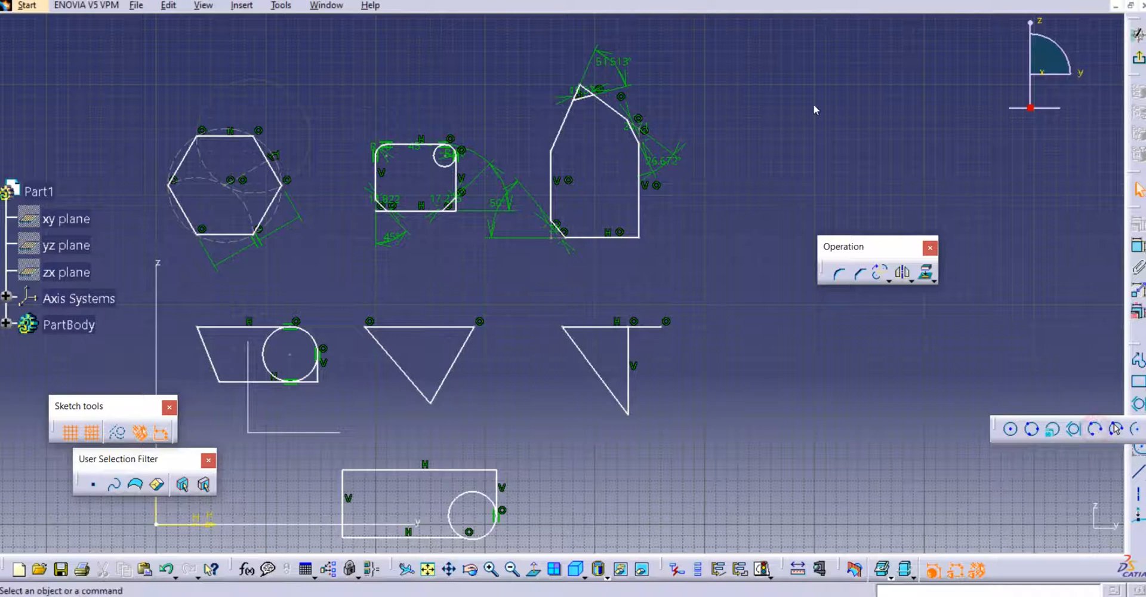
click(759, 136)
click(876, 146)
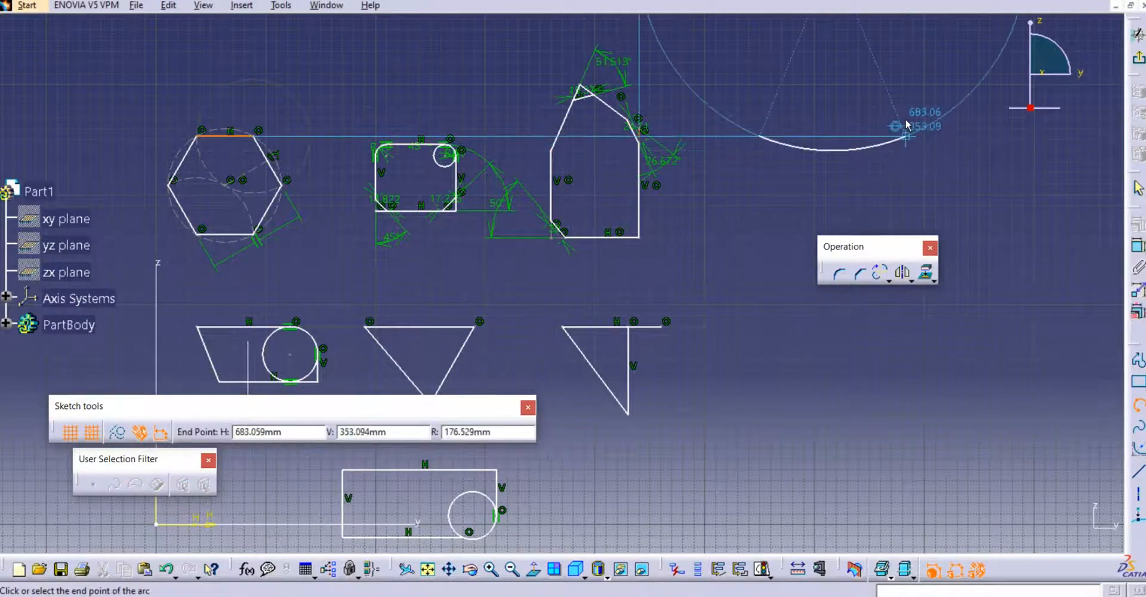
click(903, 119)
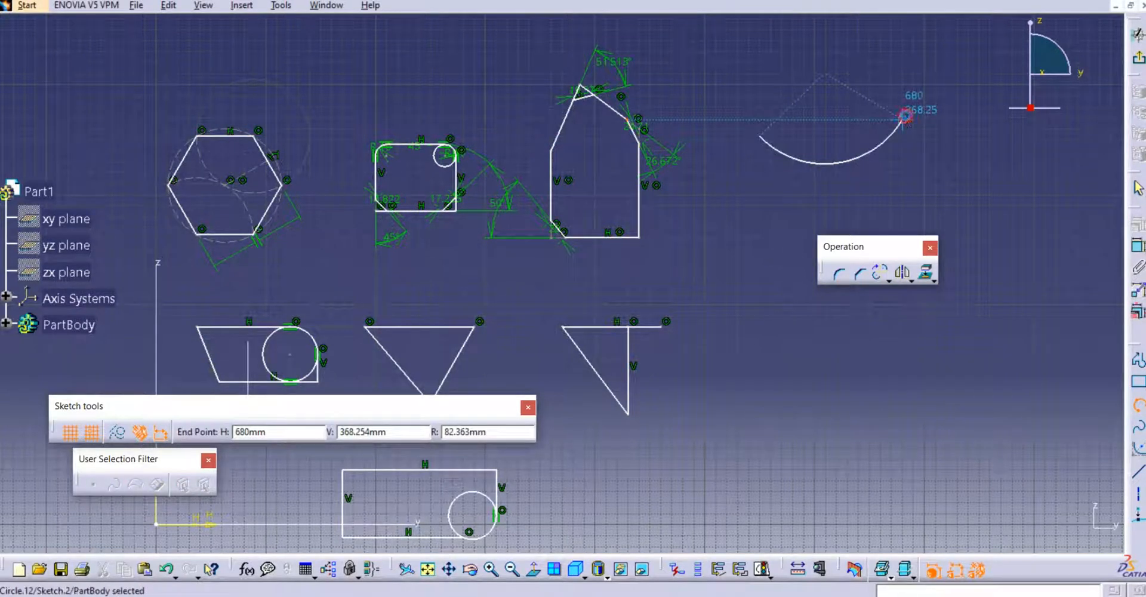
Sketch a second three-point arc, bulging upward, below the first one and beside the right-angled triangle.
click(1138, 404)
click(772, 358)
click(890, 347)
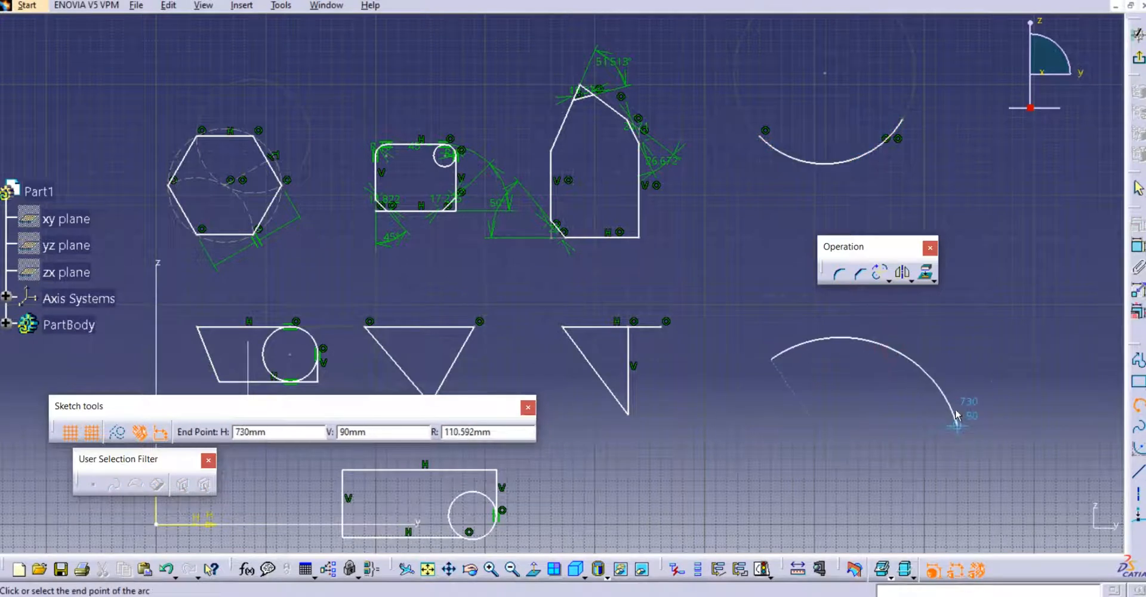
click(958, 404)
click(896, 378)
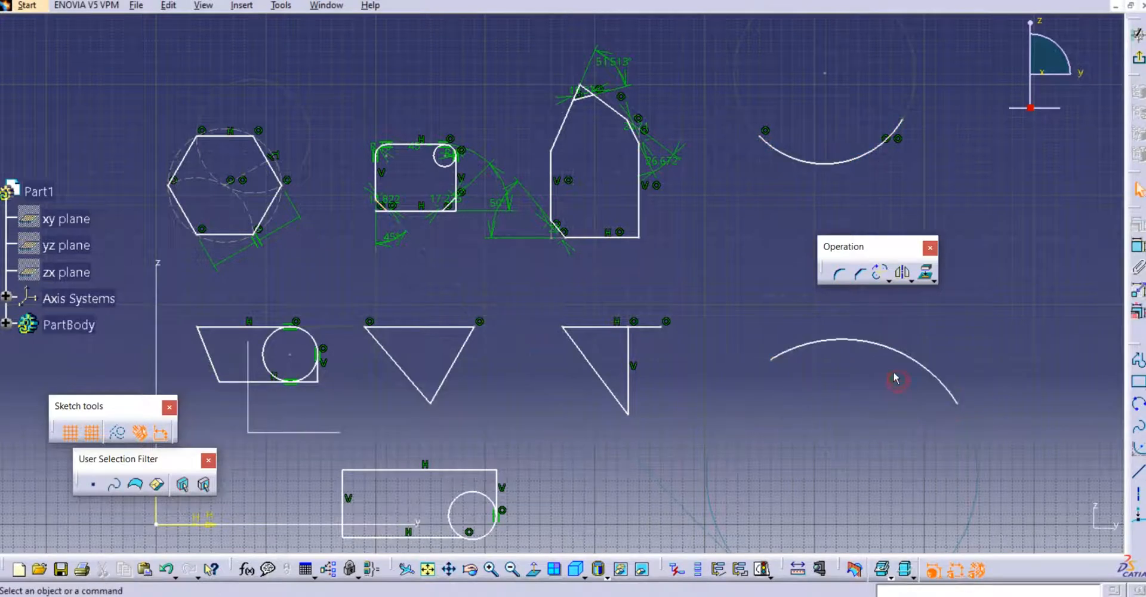
Replace the lower, upward-bulging arc with its Complement.
click(889, 279)
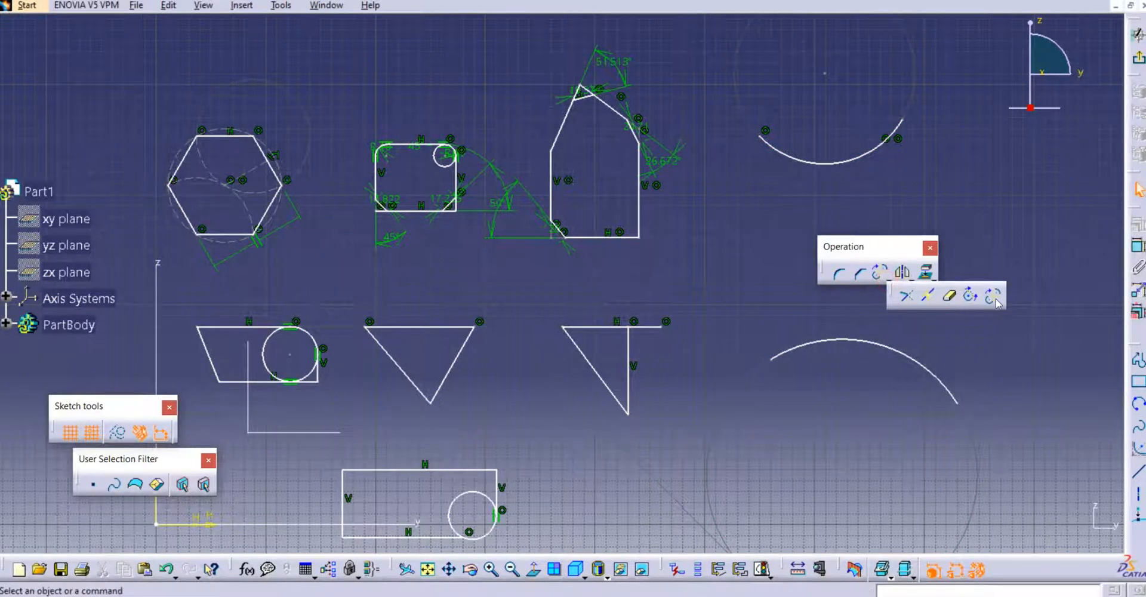
click(994, 296)
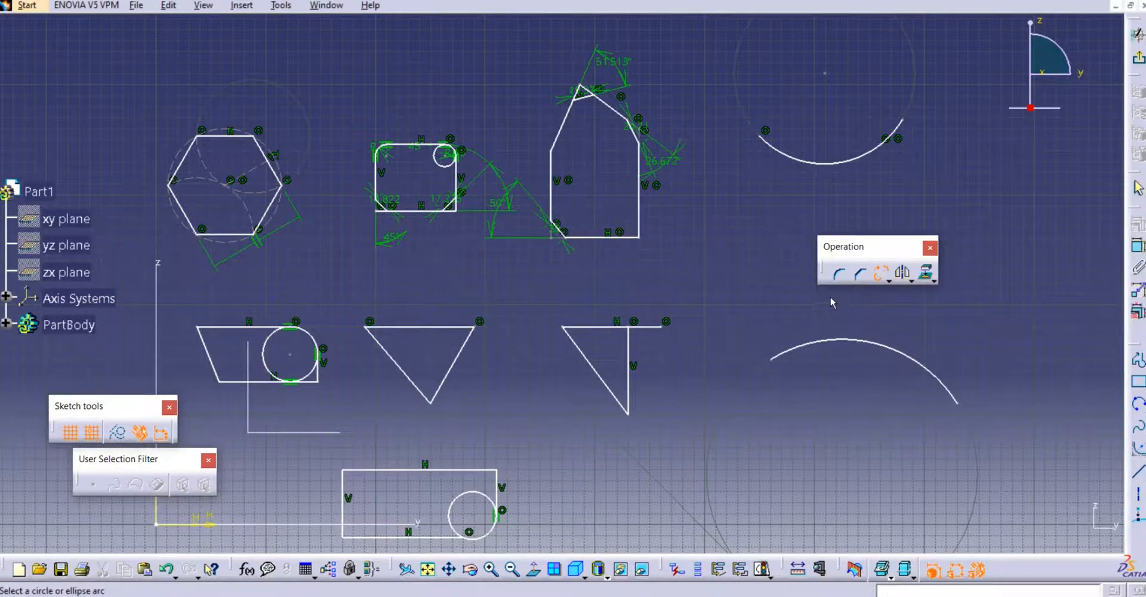
middle_drag(886, 348, 829, 310)
click(844, 317)
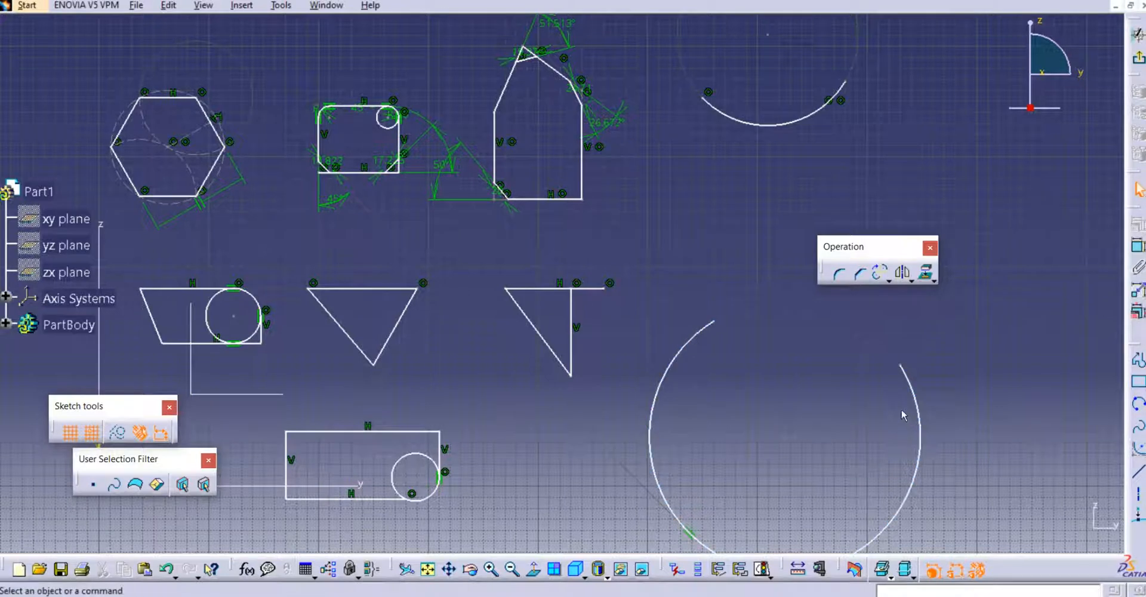
Apply Complement to the large lower arc to bring back the short upward-bulging arc.
mouse_move(724, 292)
middle_down()
mouse_move(692, 270)
mouse_move(731, 353)
middle_up()
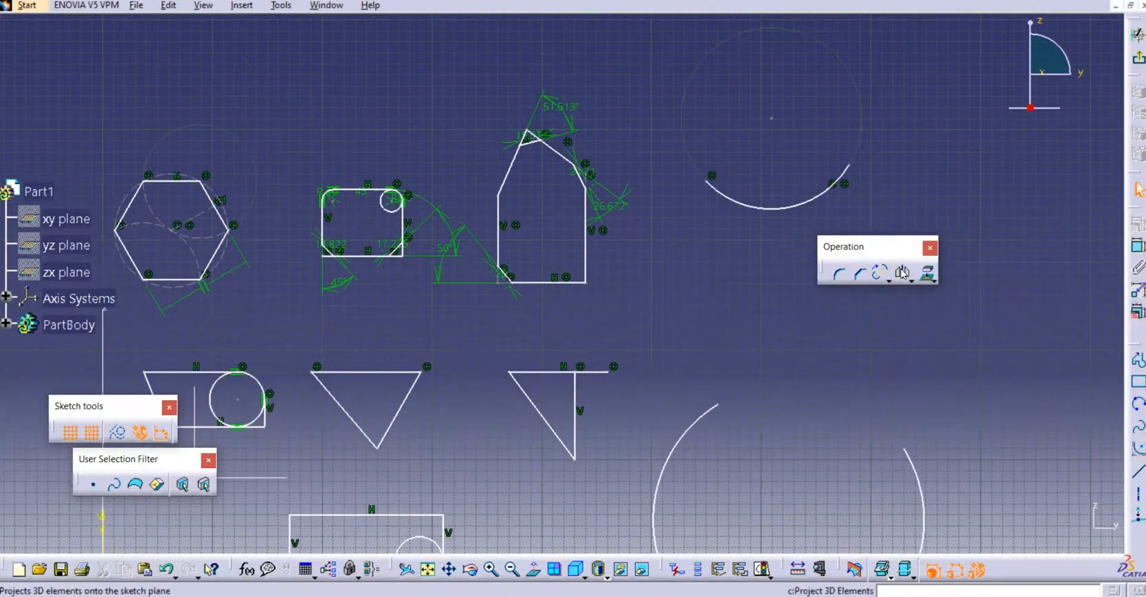
click(875, 274)
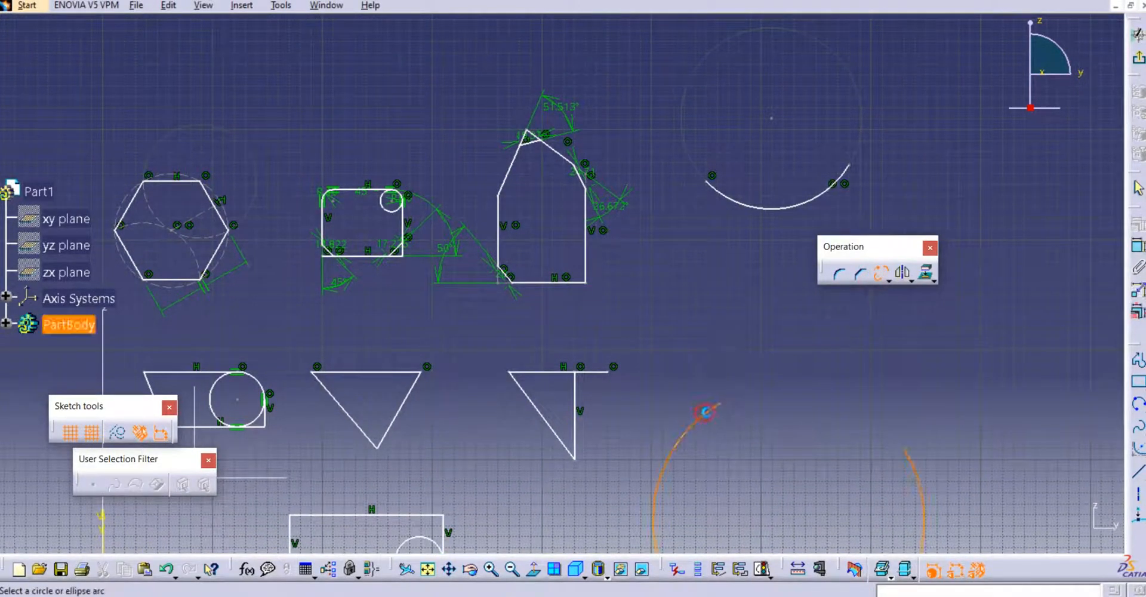
click(714, 420)
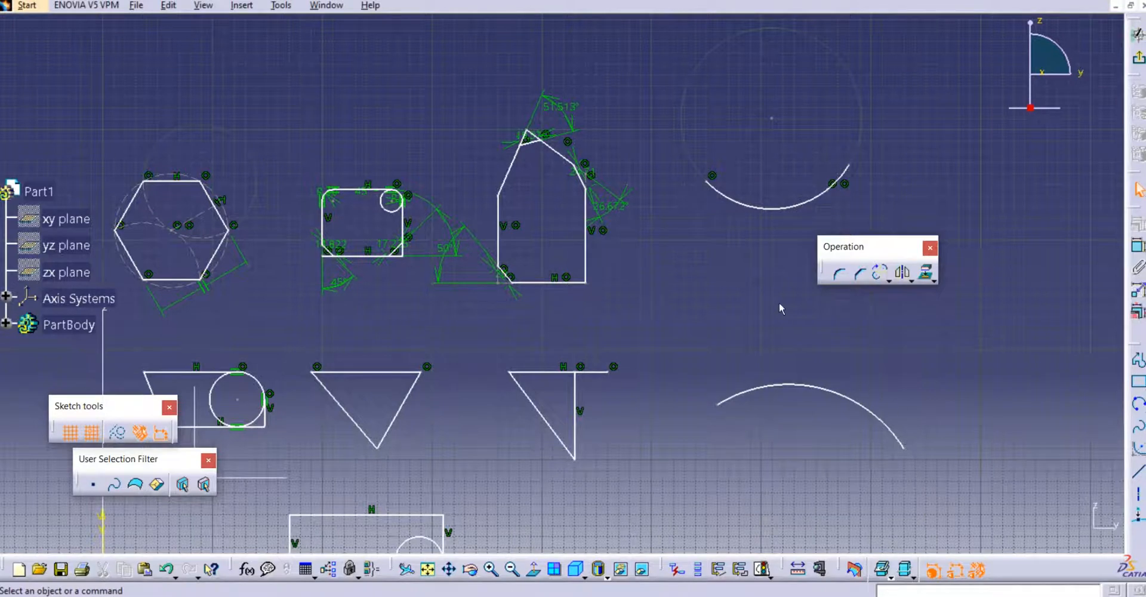
Close the upper, downward-bulging arc into a full circle with Close Arc.
mouse_move(780, 308)
middle_down()
mouse_move(769, 339)
mouse_move(736, 314)
middle_up()
click(889, 281)
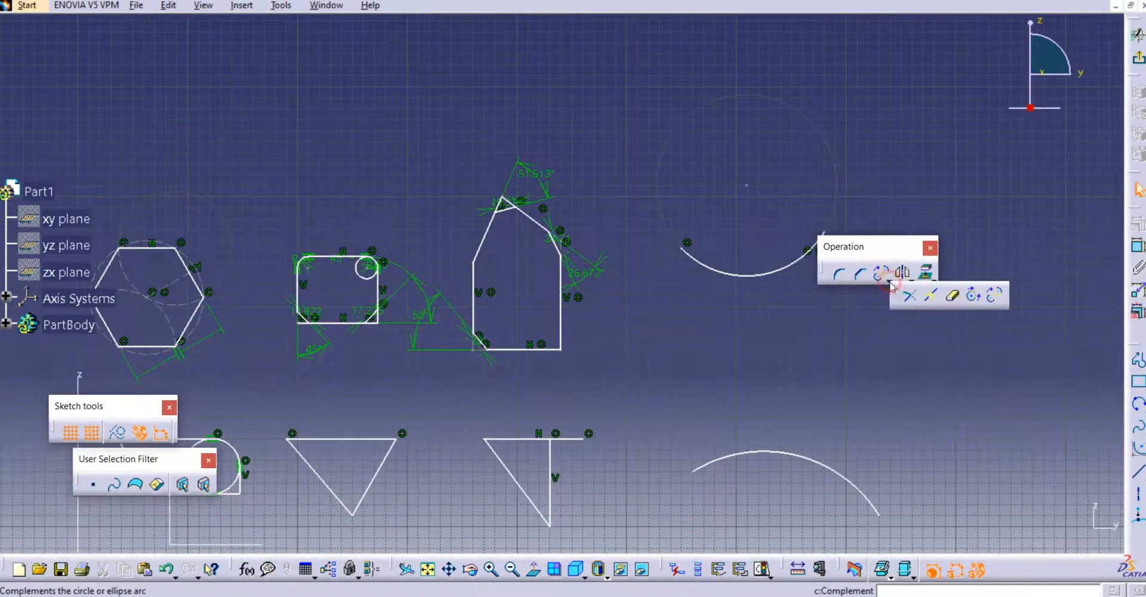
click(972, 298)
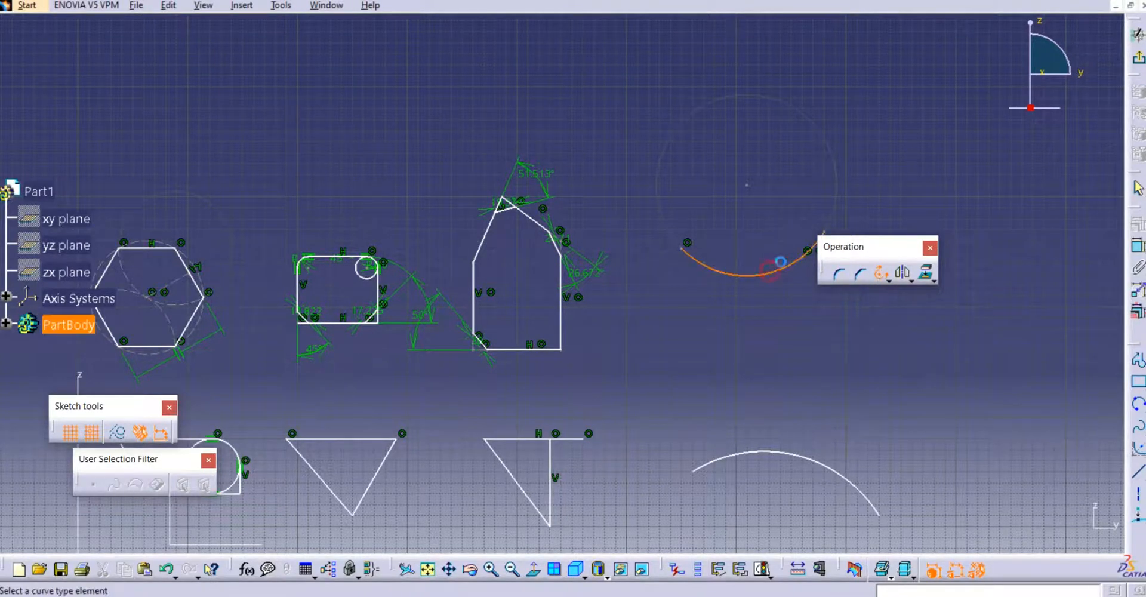
click(776, 270)
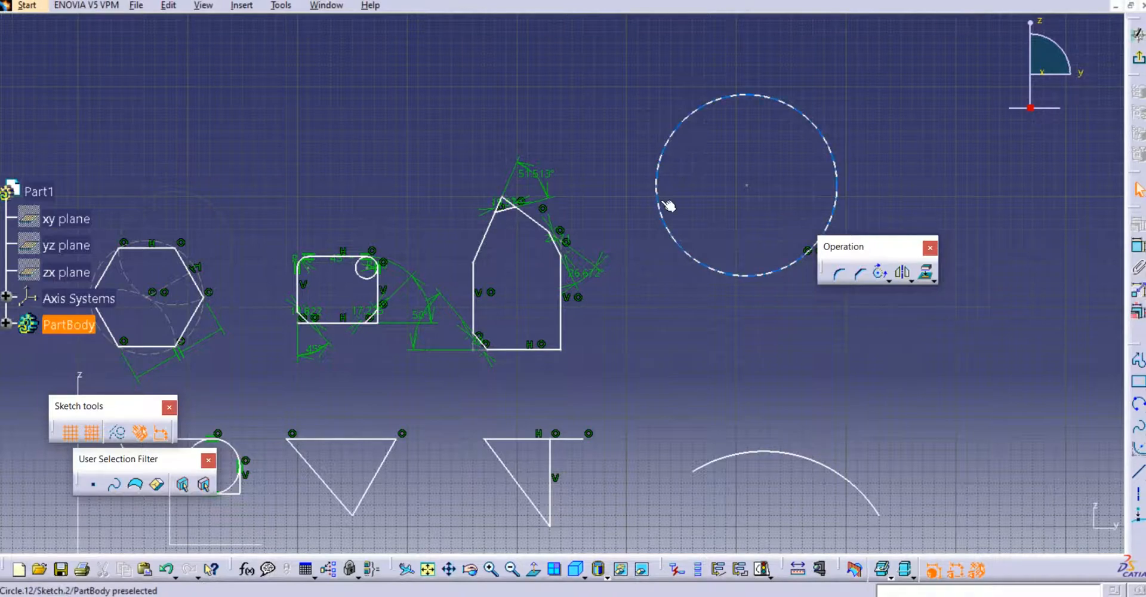
middle_drag(584, 128, 591, 161)
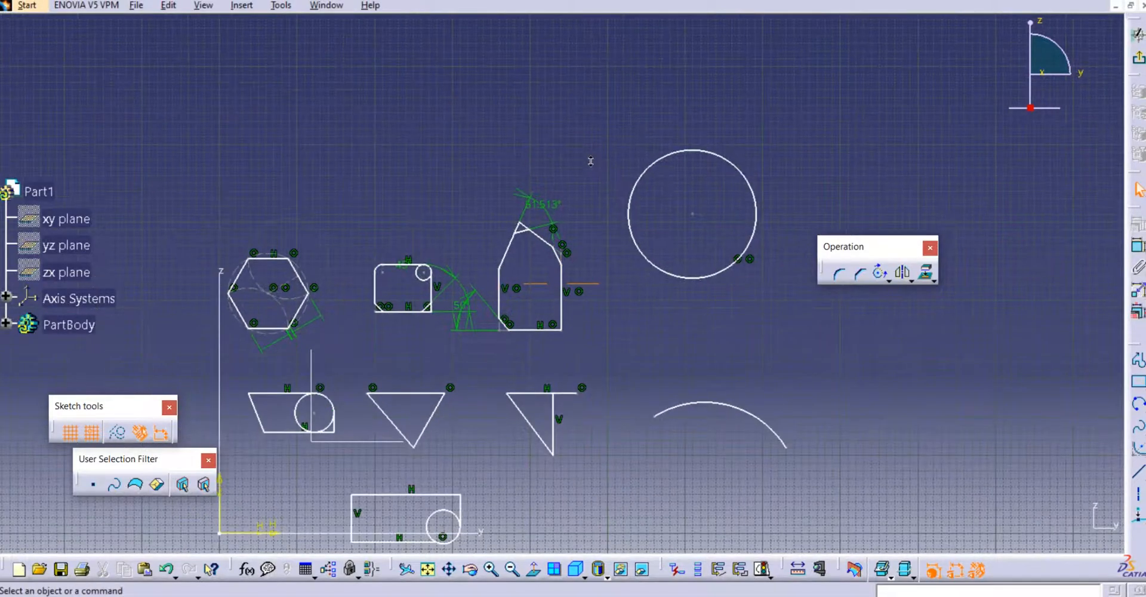
mouse_move(575, 400)
middle_down()
mouse_move(628, 280)
mouse_move(701, 234)
mouse_move(695, 275)
middle_up()
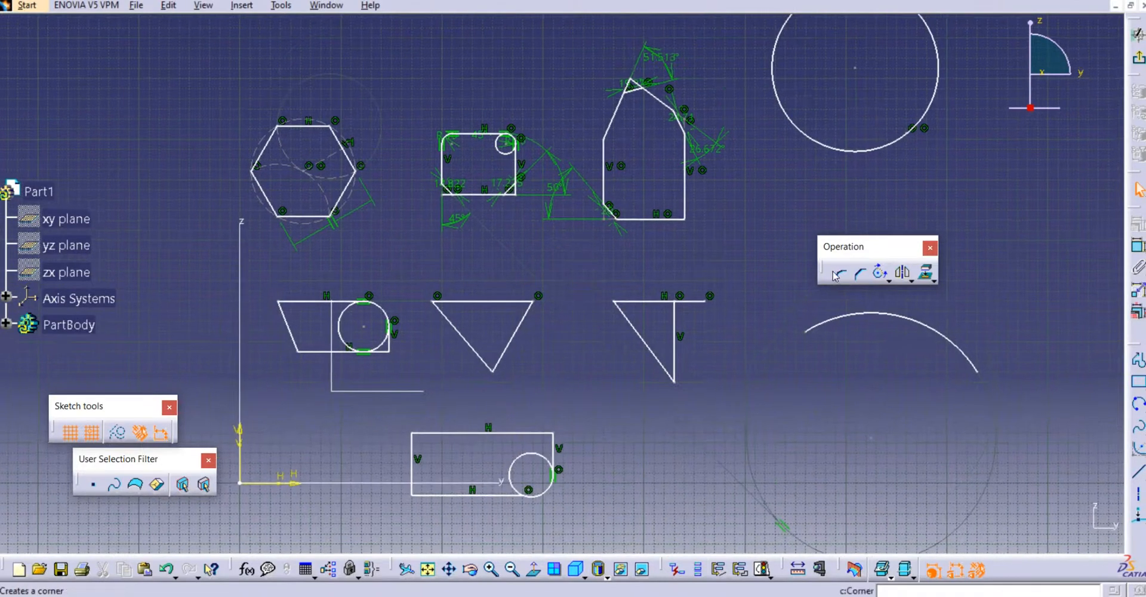
click(889, 279)
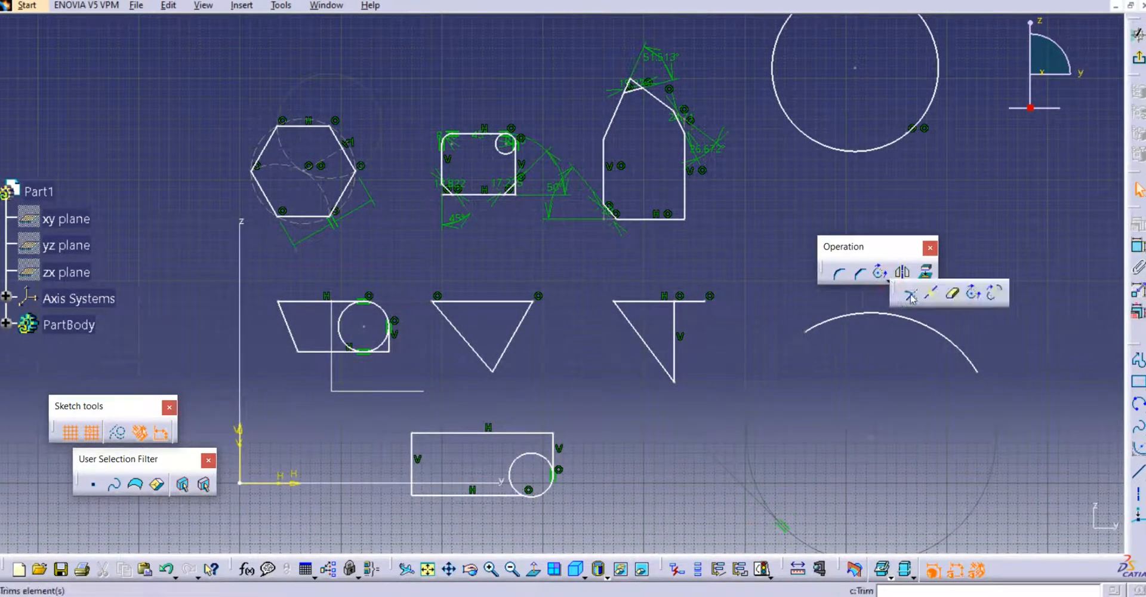
click(850, 305)
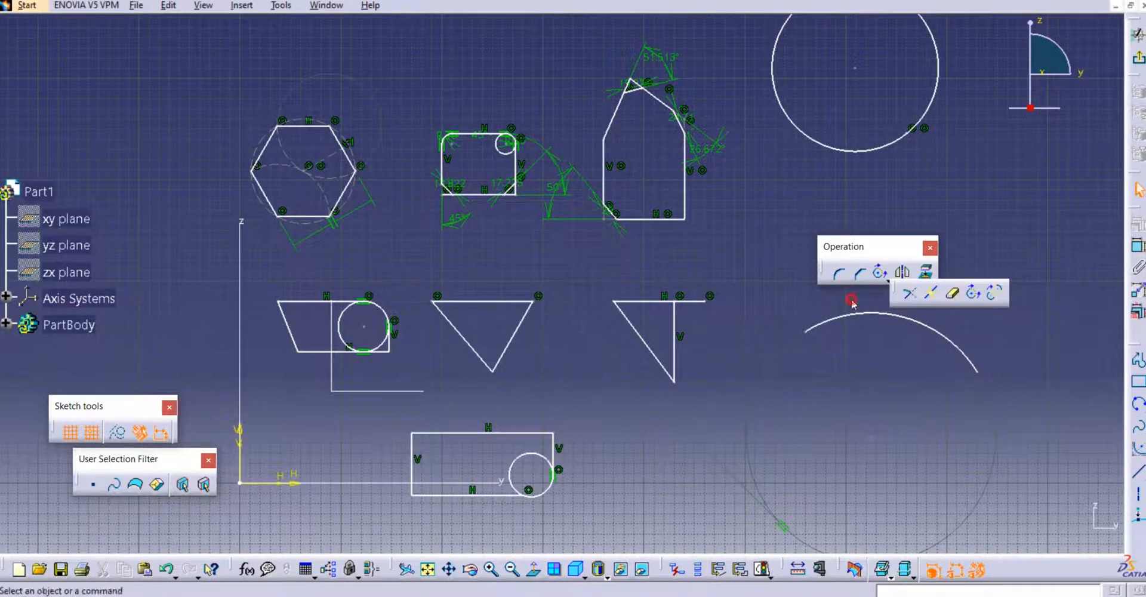
click(888, 281)
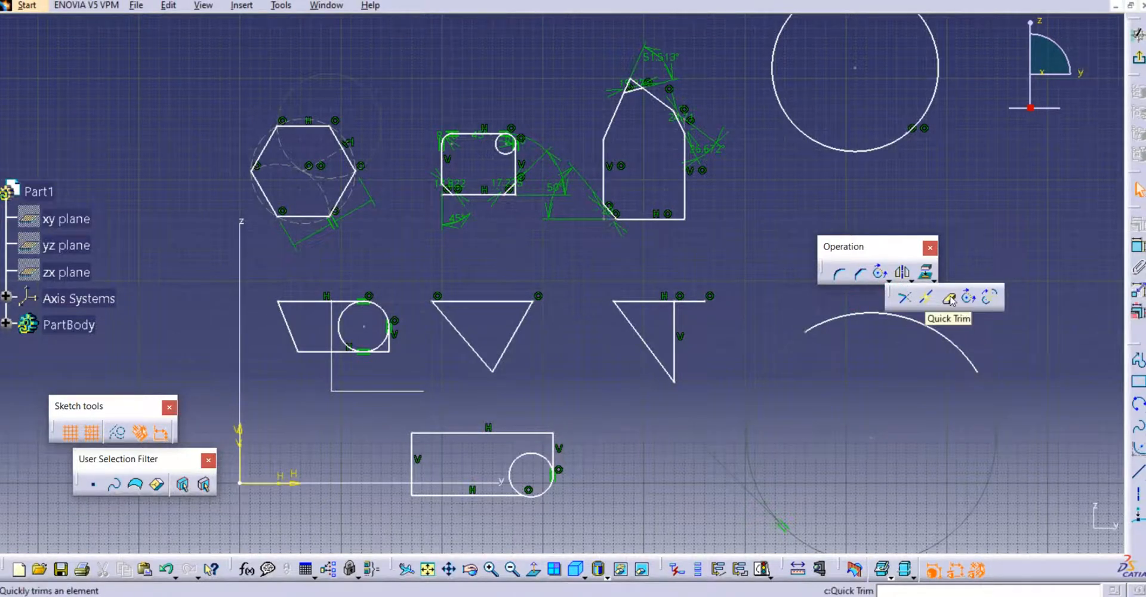
Round the upper-left corner of the lower rectangle containing the circle, using Corner with the Trim All Elements option.
click(841, 275)
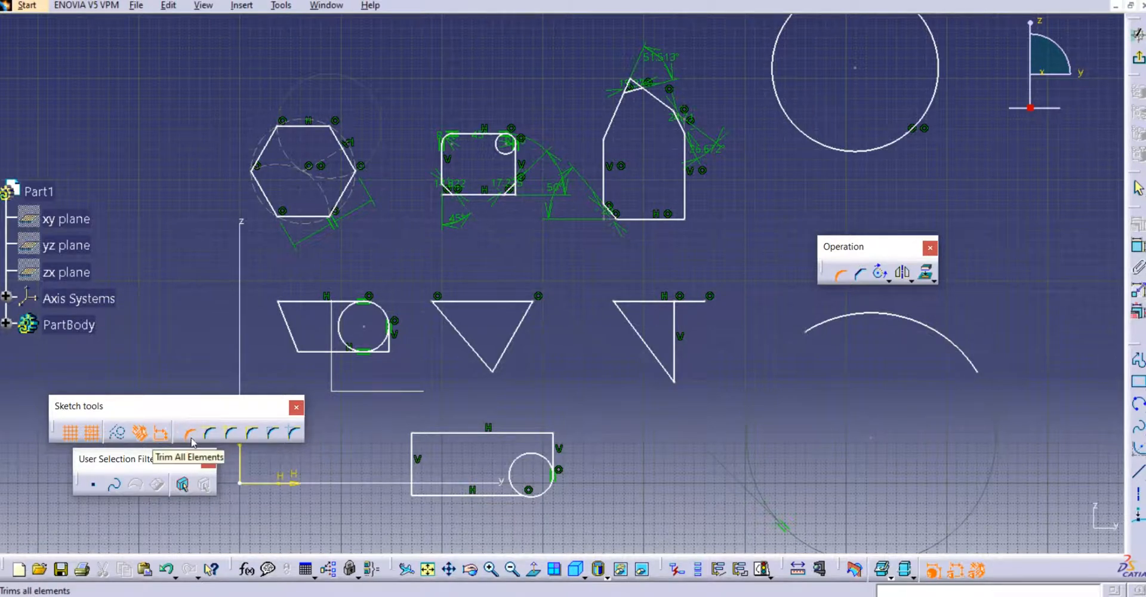
click(189, 436)
click(413, 443)
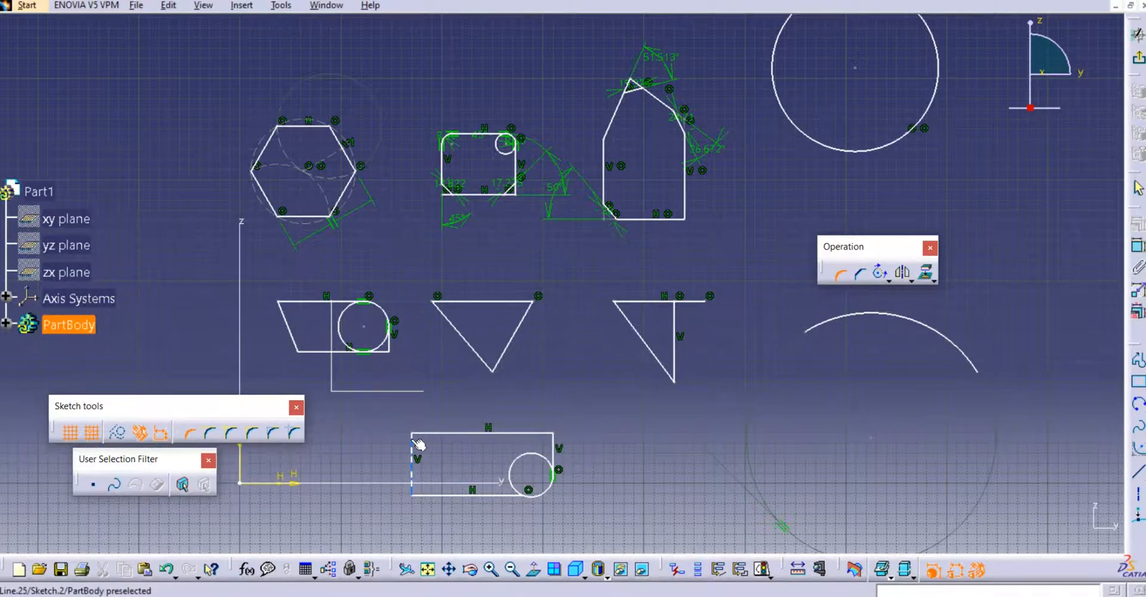
click(421, 434)
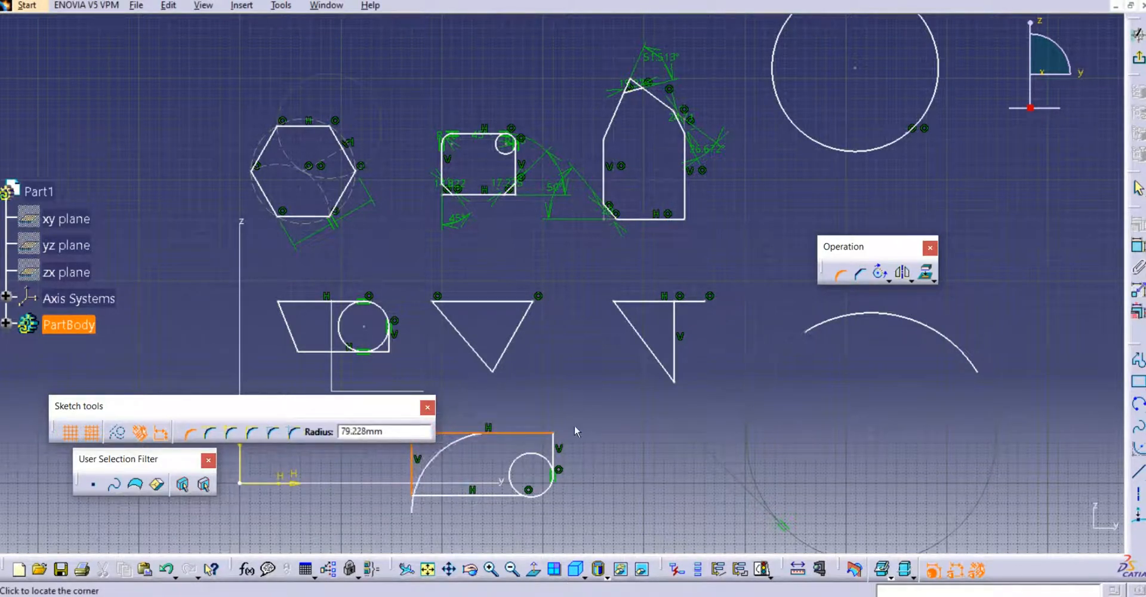
click(424, 455)
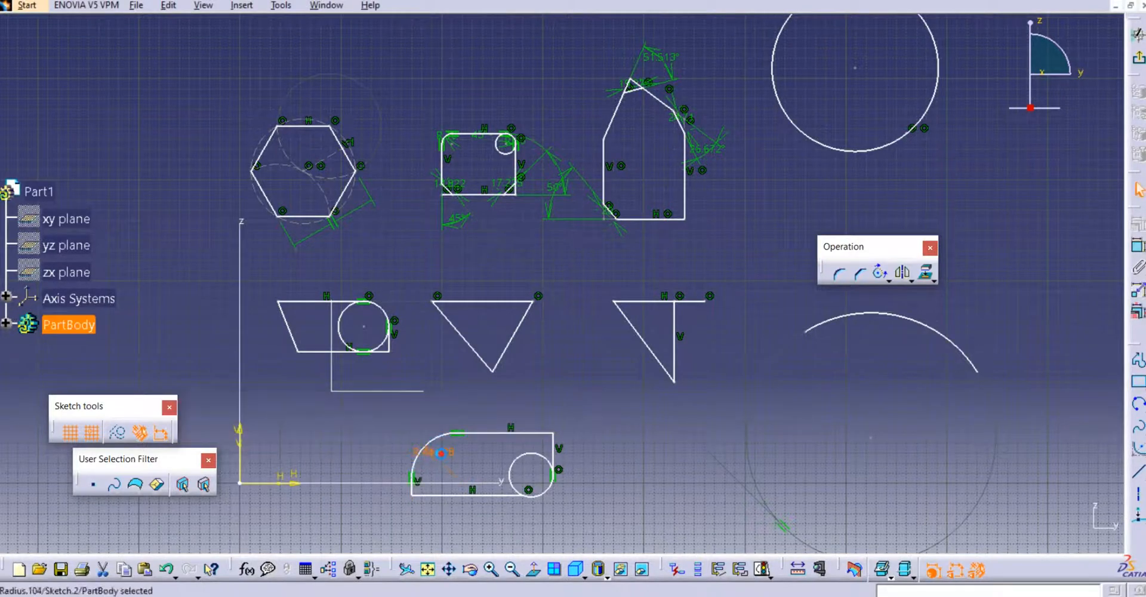
Set the radius of the lower rectangle's upper-left corner to 45 mm.
double_click(443, 459)
text(4)
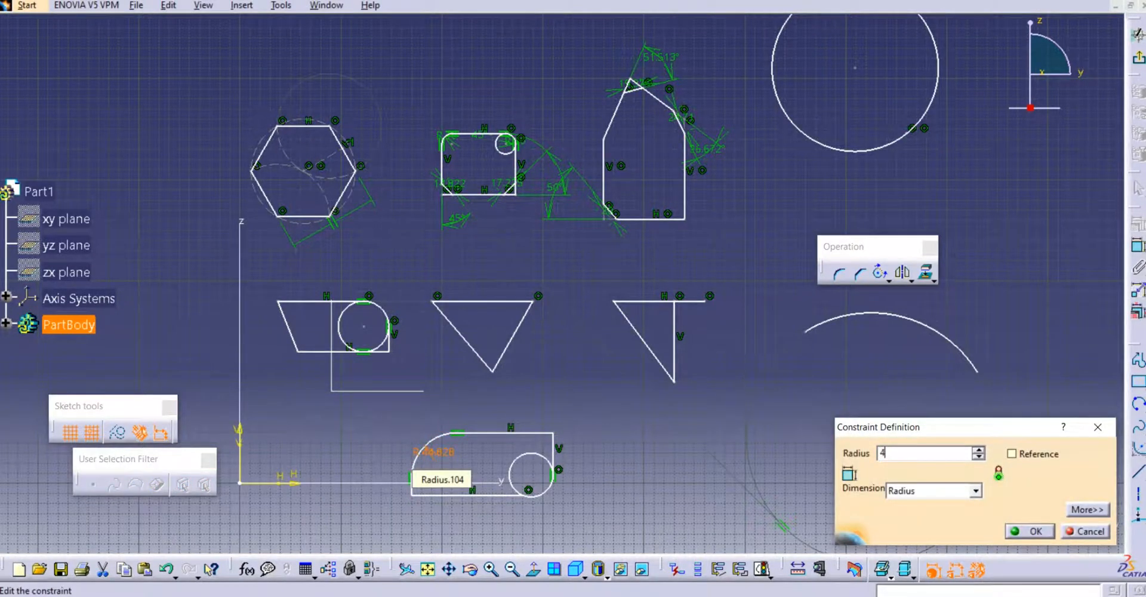
text(5)
key(Return)
click(700, 432)
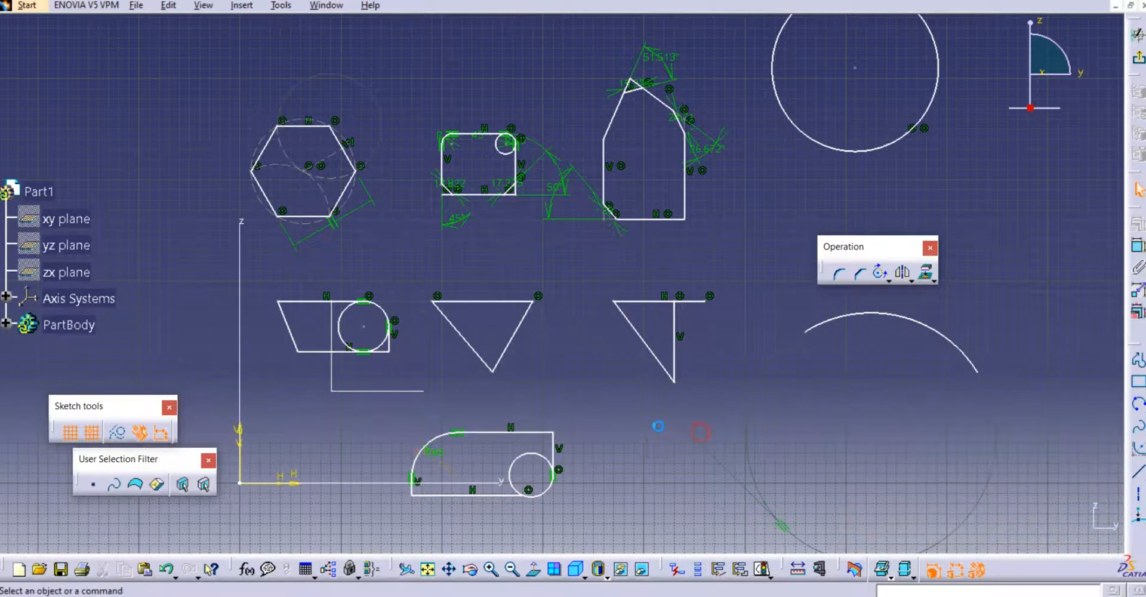
Sketch a rectangle about 76 mm high in the gap between the large circle and the upward-bulging arc.
mouse_move(679, 383)
middle_down()
mouse_move(630, 392)
mouse_move(604, 445)
mouse_move(495, 493)
middle_up()
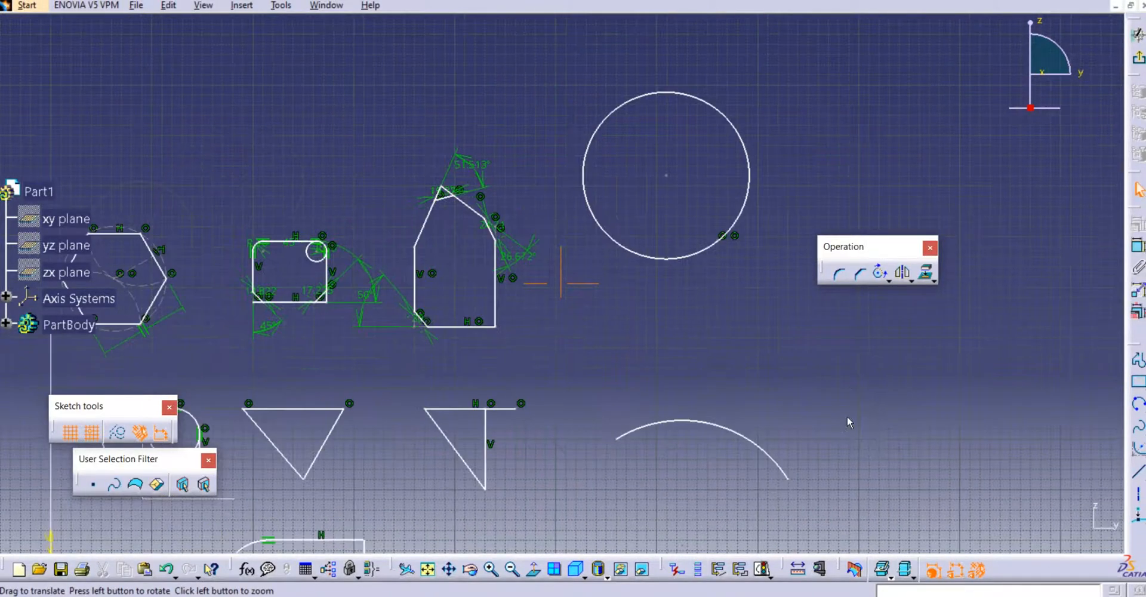
click(1142, 383)
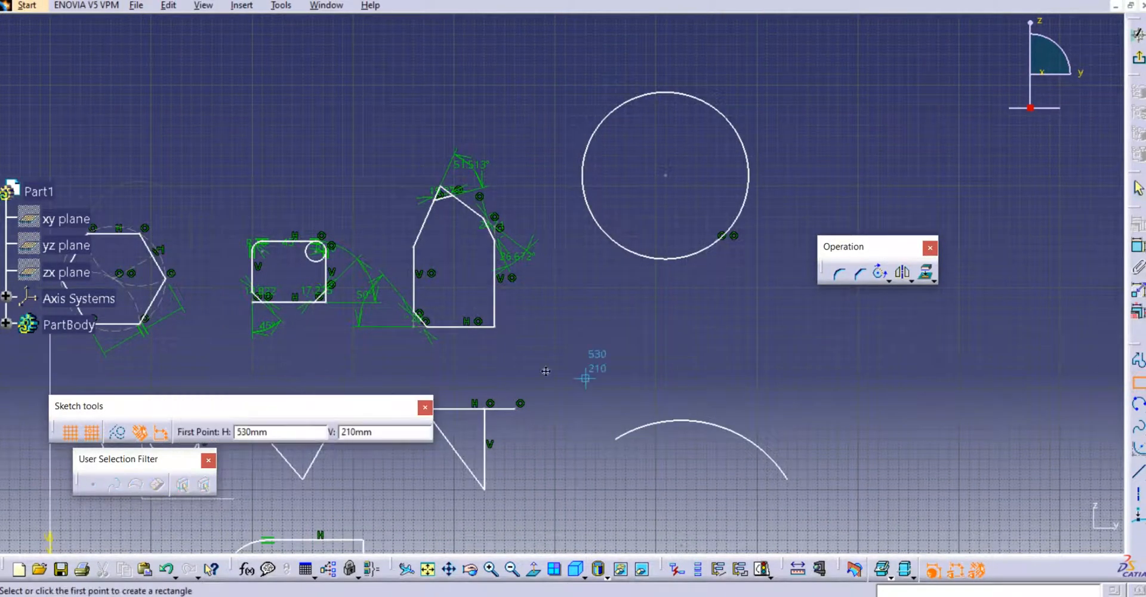
middle_drag(582, 375, 472, 350)
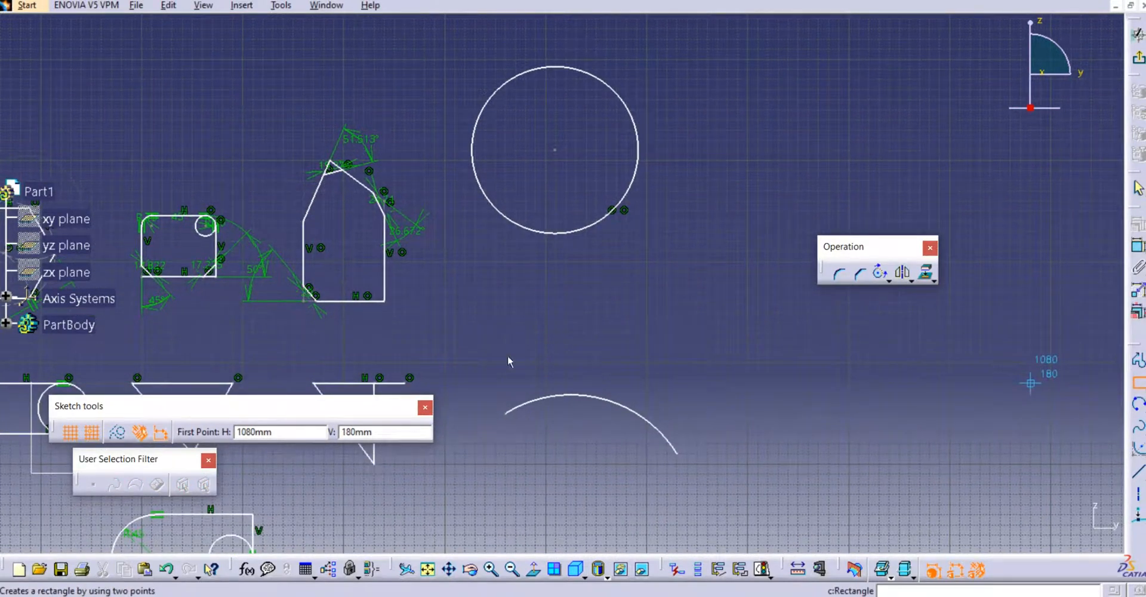
click(525, 285)
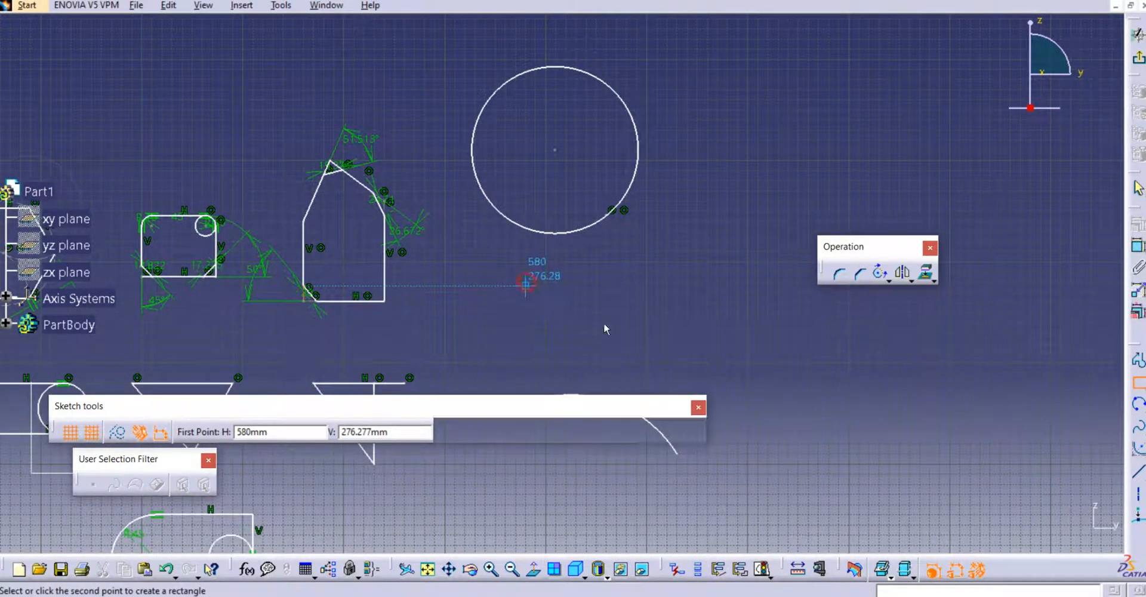
click(648, 360)
Dimension the new rectangle's right side and set its height to 70 mm.
click(729, 333)
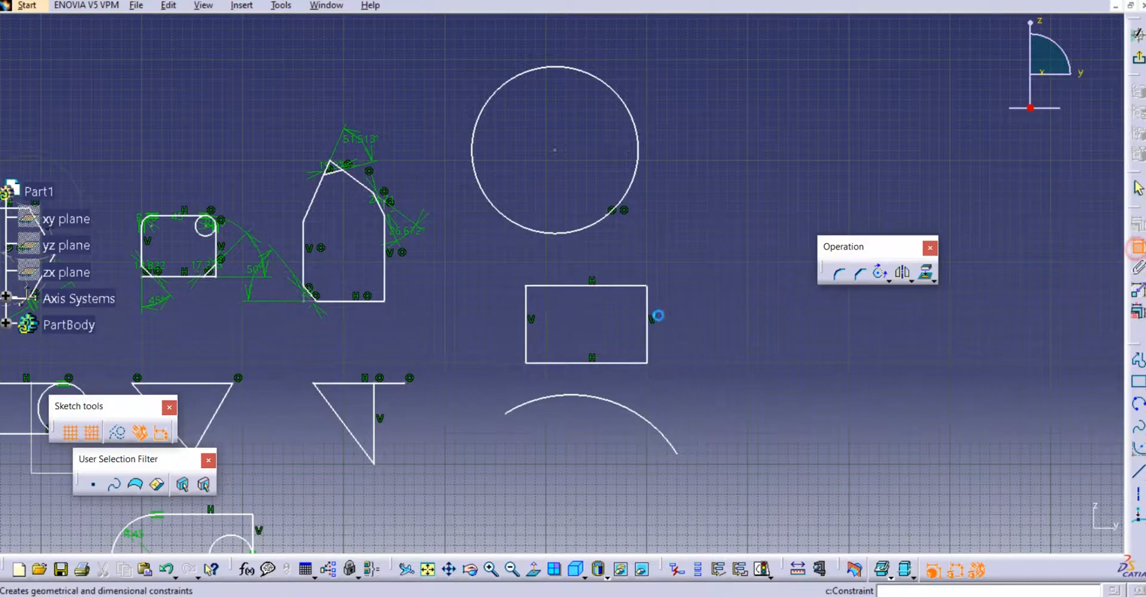
click(650, 322)
click(711, 320)
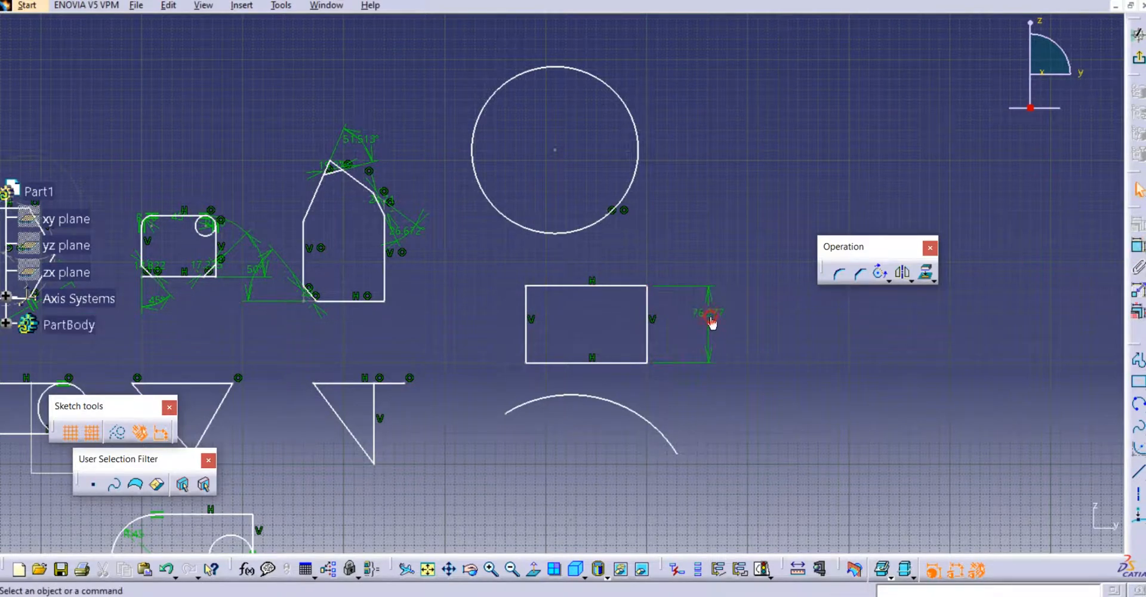
double_click(710, 314)
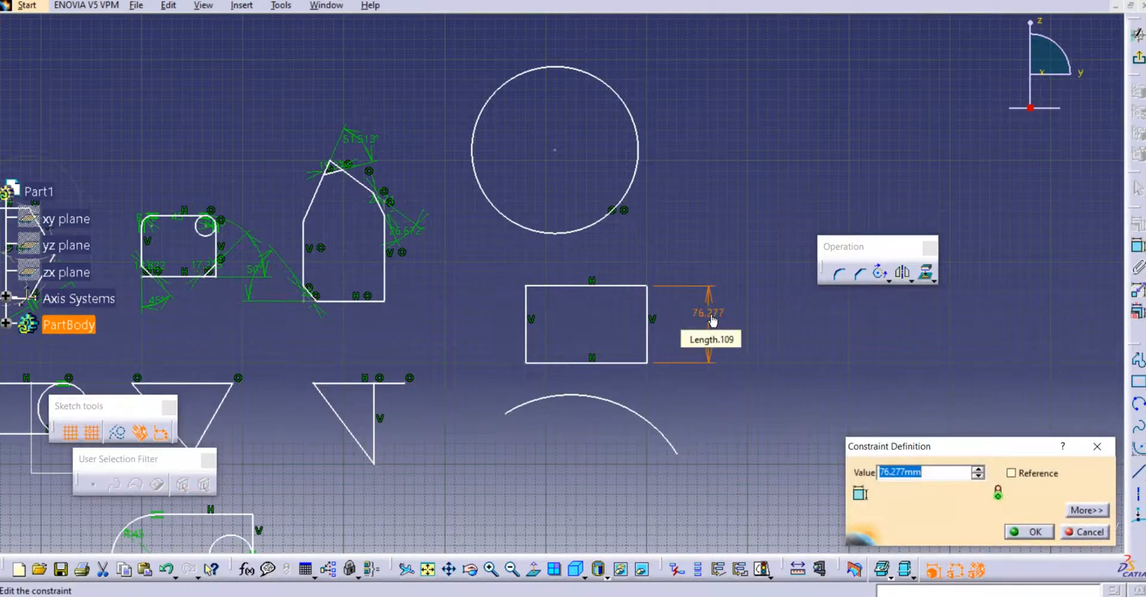
text(7)
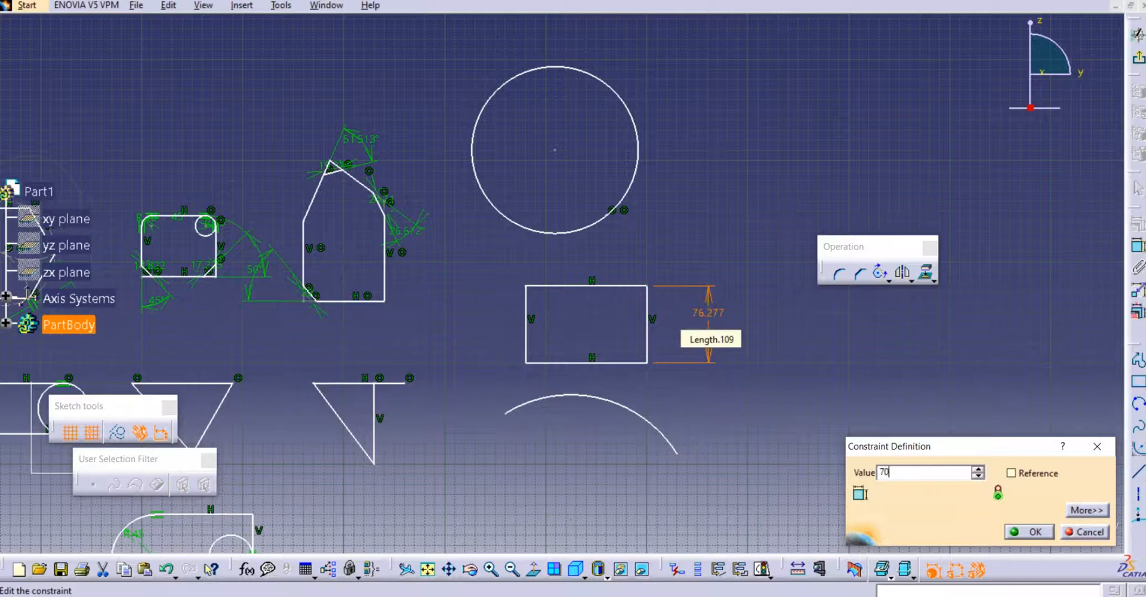
text(0)
key(Return)
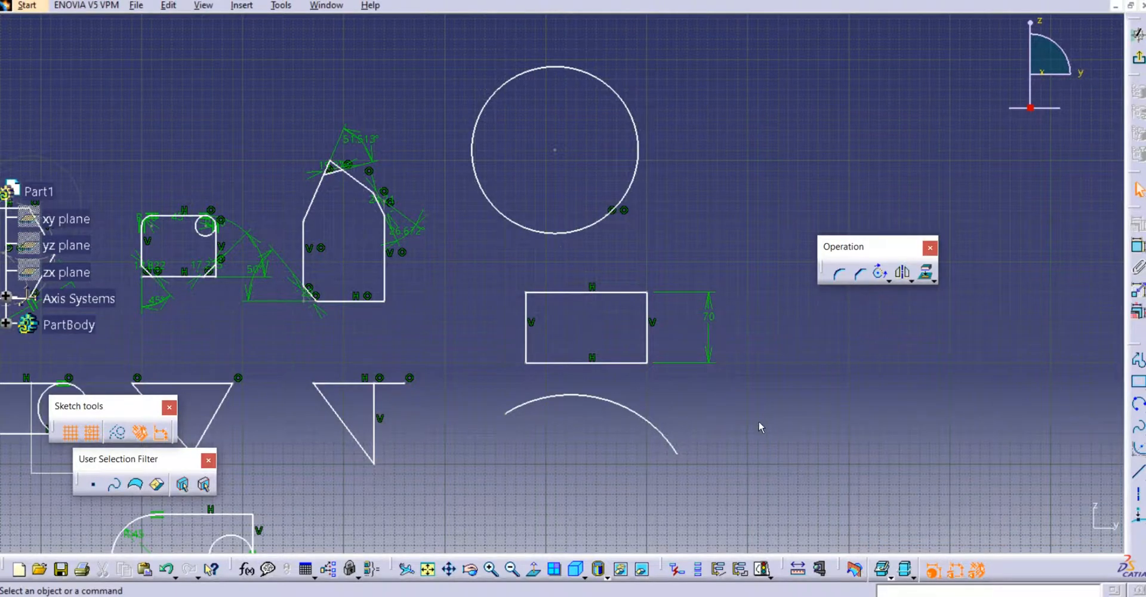
Round the 70 mm rectangle's upper-right corner to a radius of about 40 mm, converting the side's length into a distance.
middle_drag(760, 424, 766, 356)
middle_drag(685, 328, 603, 303)
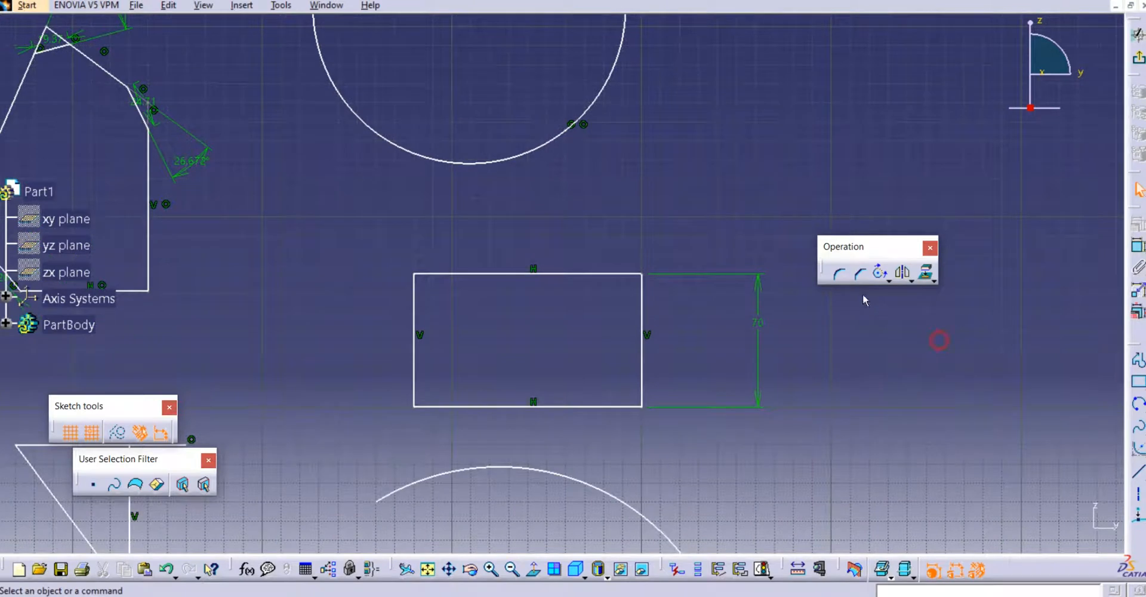
click(841, 273)
click(609, 274)
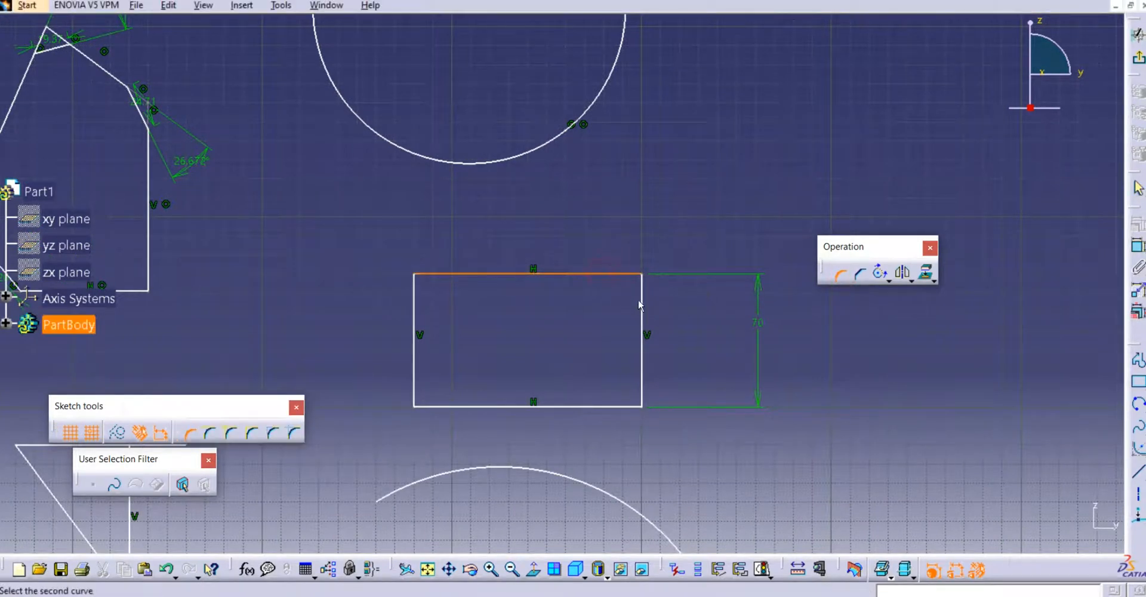
click(642, 304)
click(619, 302)
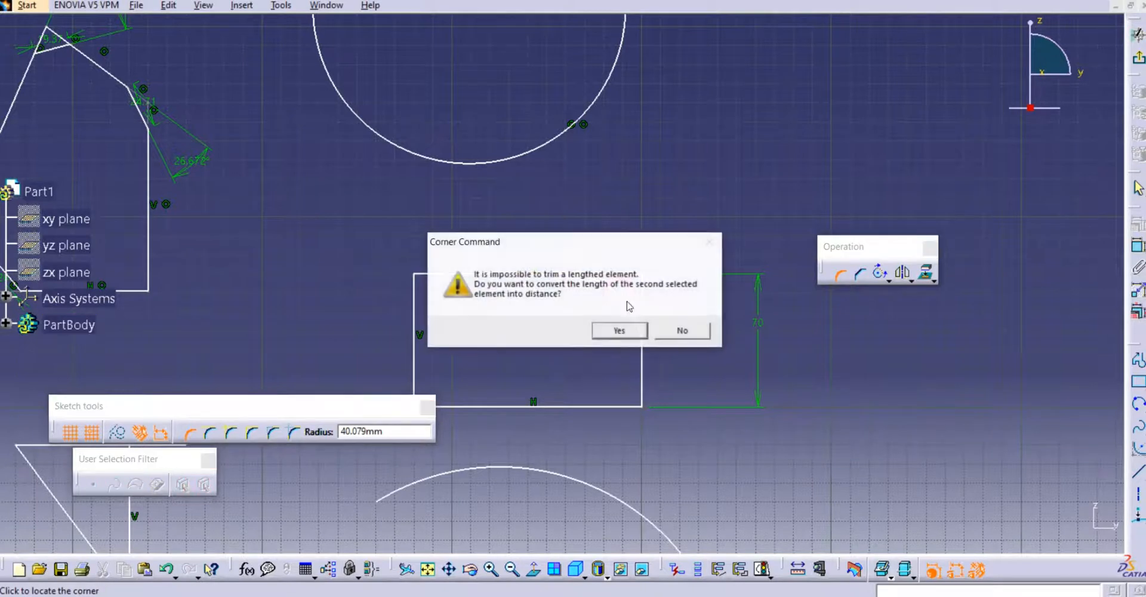
click(629, 332)
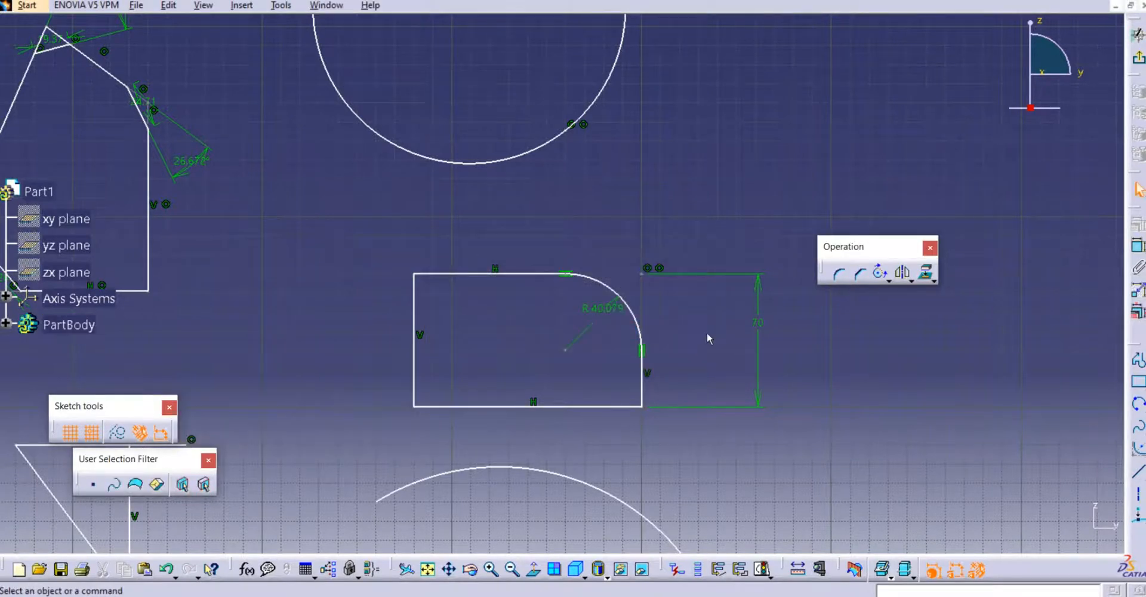
Round the same rectangle's lower-right corner to a radius of about 30 mm.
click(839, 274)
click(616, 407)
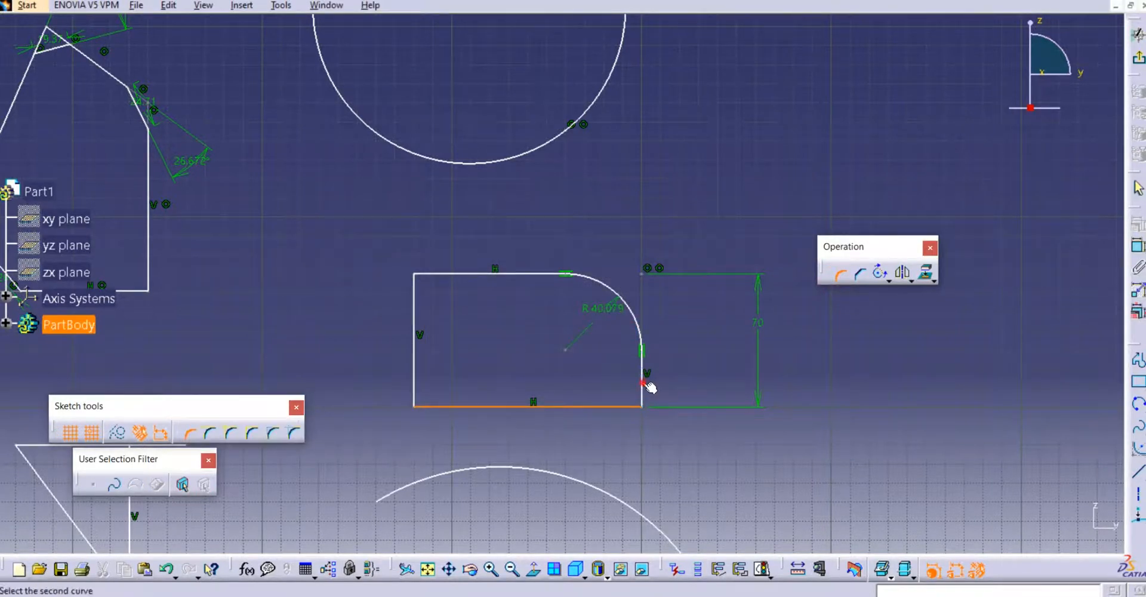
click(646, 385)
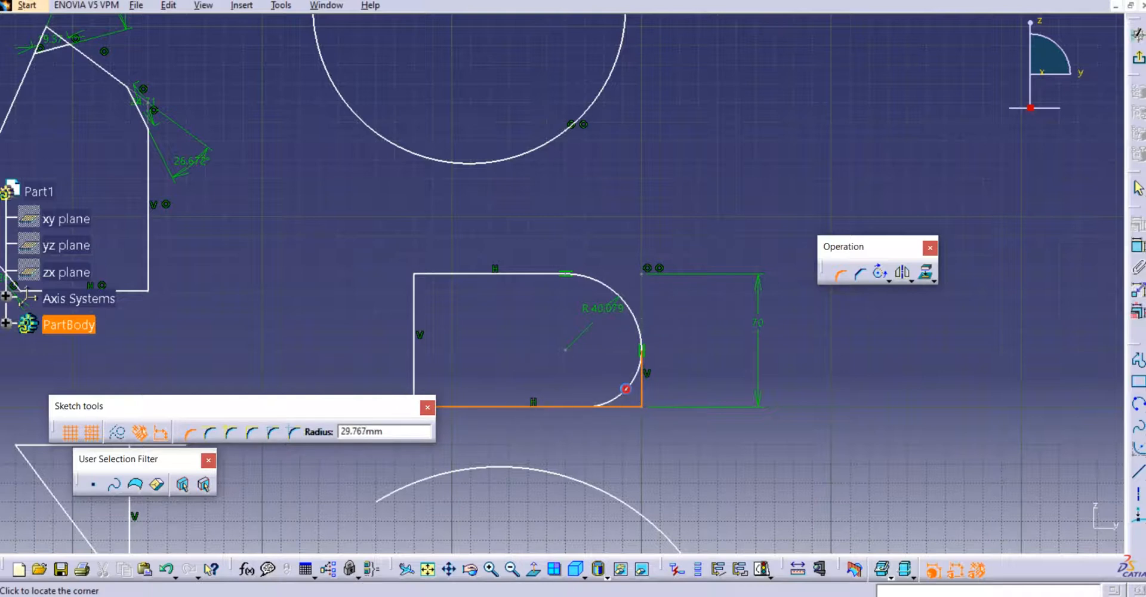
click(634, 389)
Set the rectangle's upper-right corner radius to 35 mm.
double_click(608, 317)
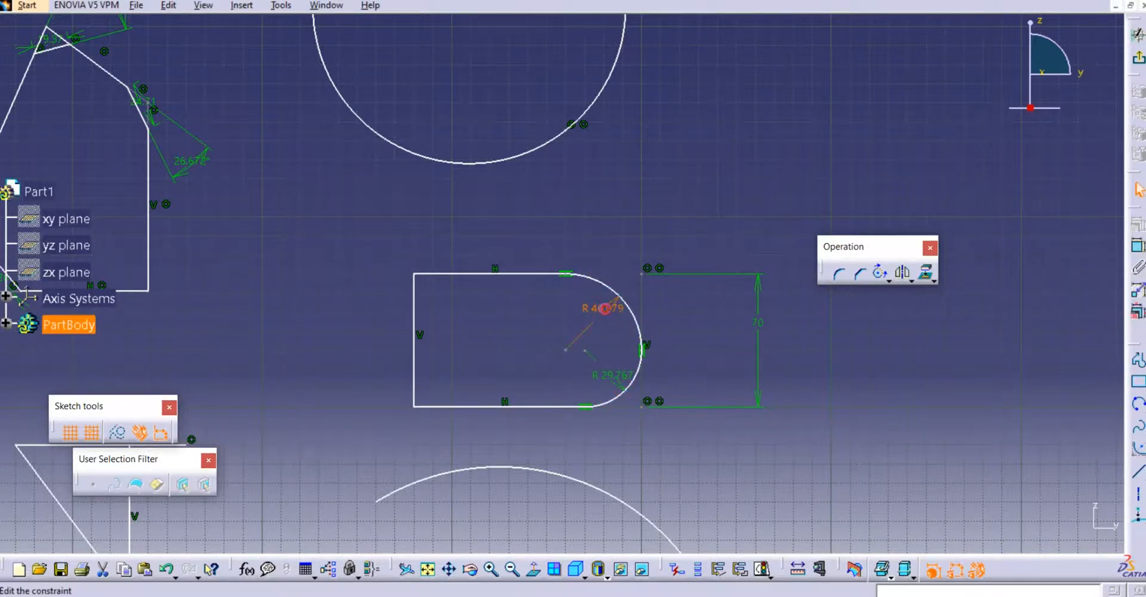
text(35)
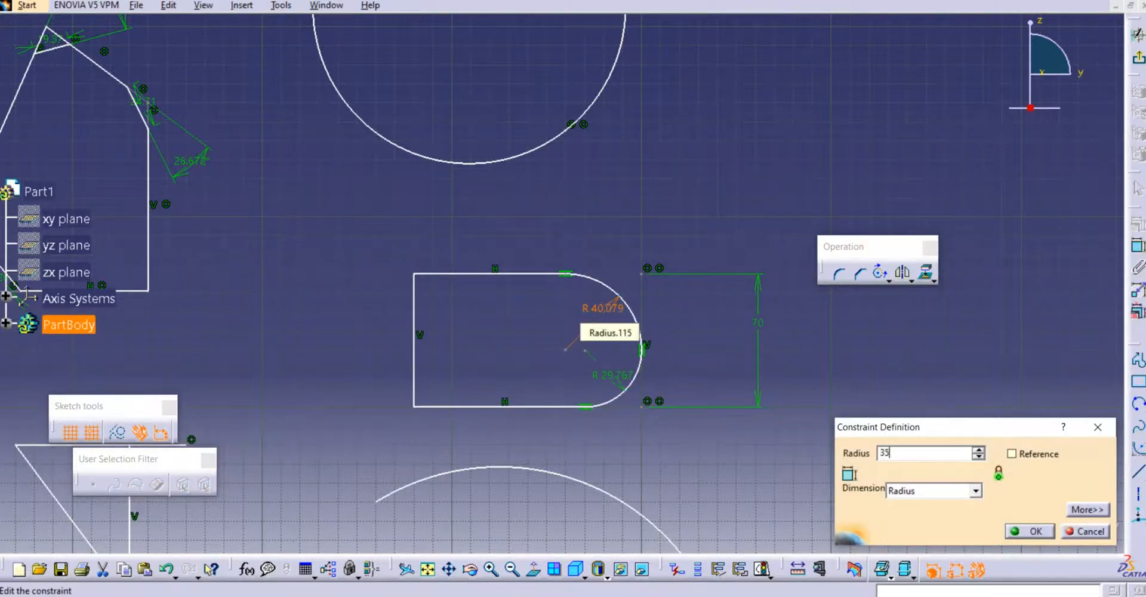
key(Return)
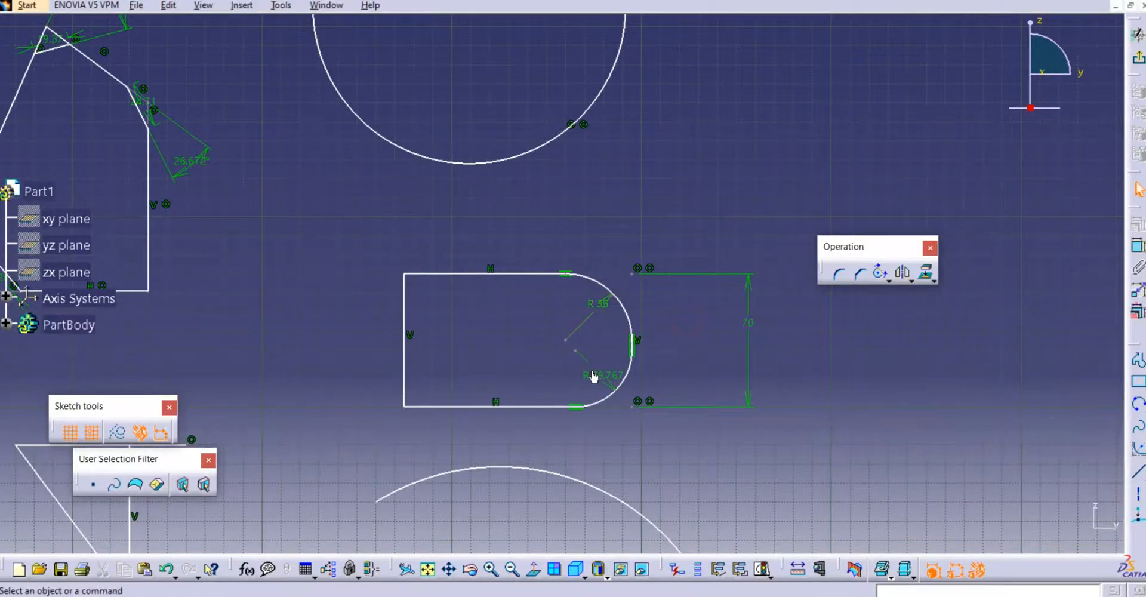
Set the 70 mm high rectangle's lower-right corner radius to 35 mm.
double_click(591, 369)
text(35)
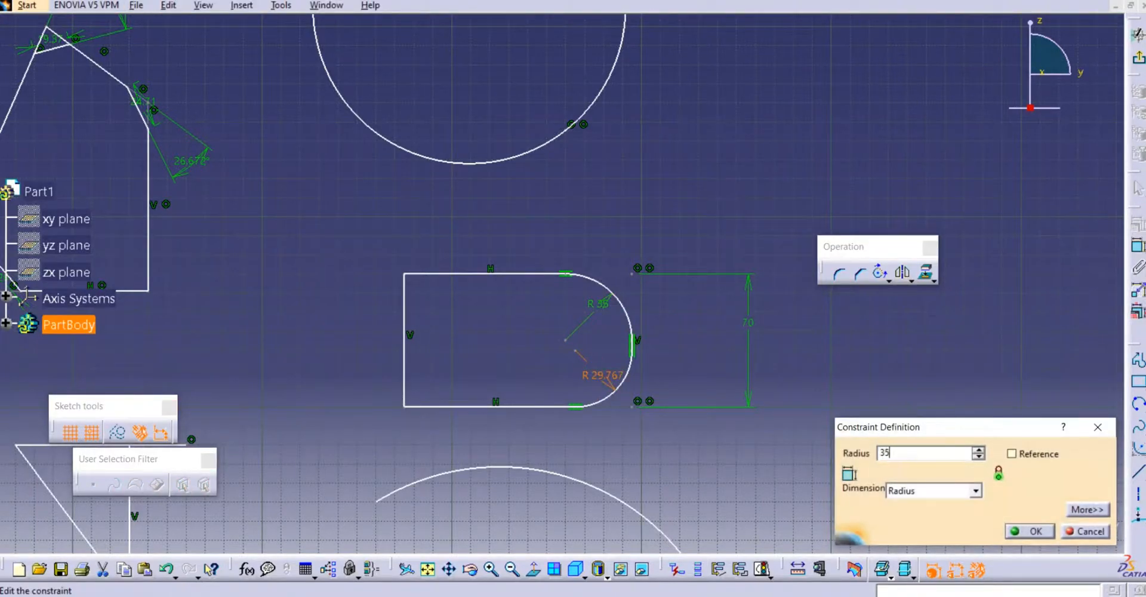
key(Return)
click(507, 342)
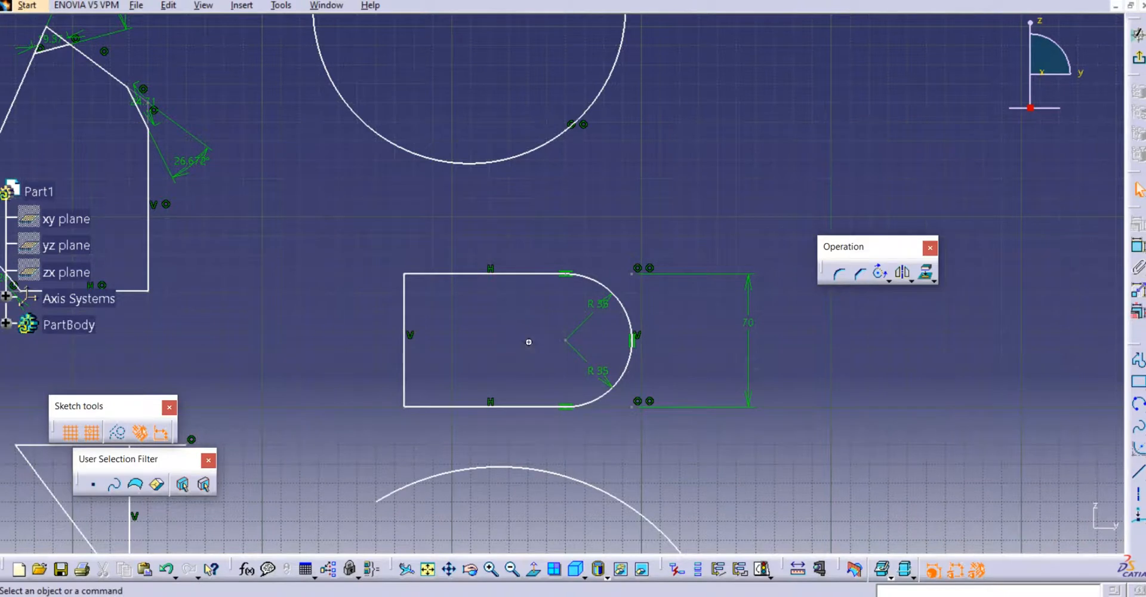
mouse_move(524, 337)
middle_down()
mouse_move(602, 320)
mouse_move(601, 357)
middle_up()
middle_drag(555, 324, 645, 325)
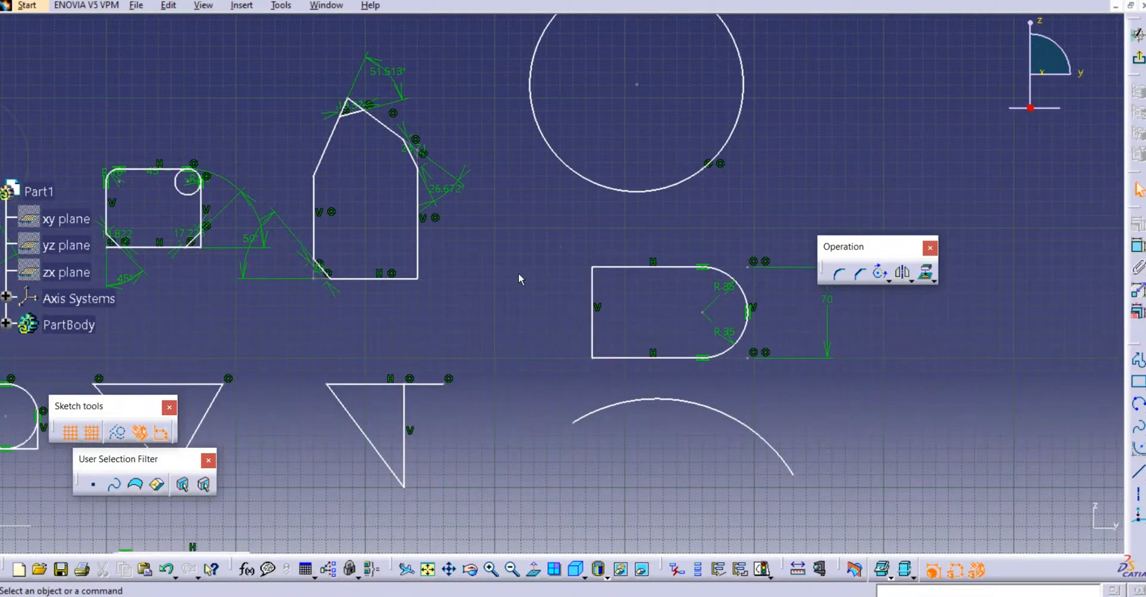
mouse_move(521, 274)
middle_down()
mouse_move(537, 274)
mouse_move(543, 321)
mouse_move(569, 301)
middle_up()
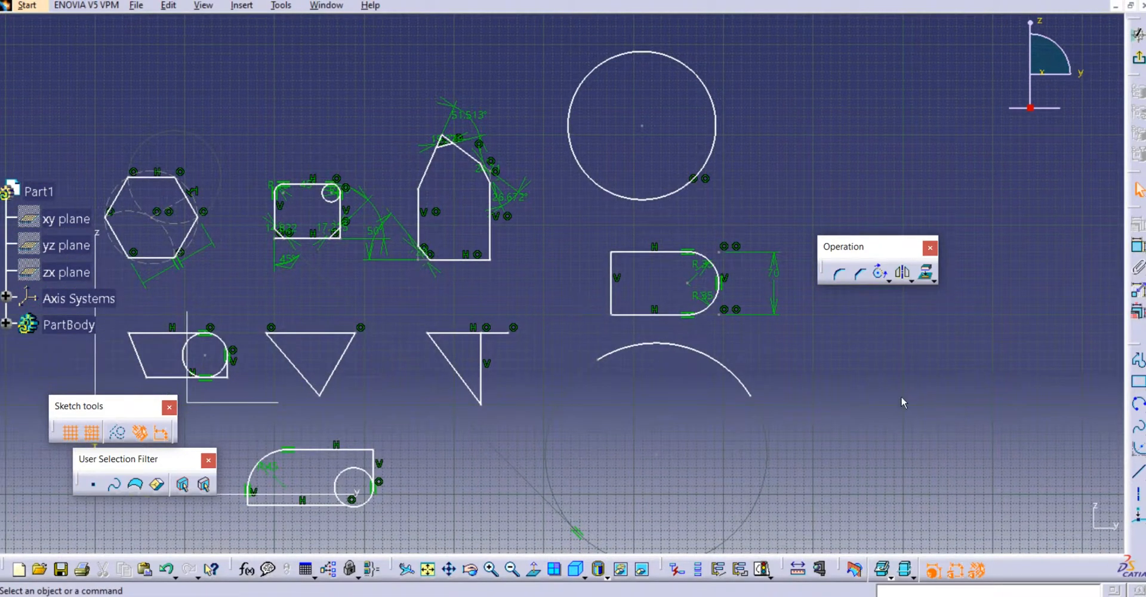
click(886, 279)
click(860, 334)
click(904, 275)
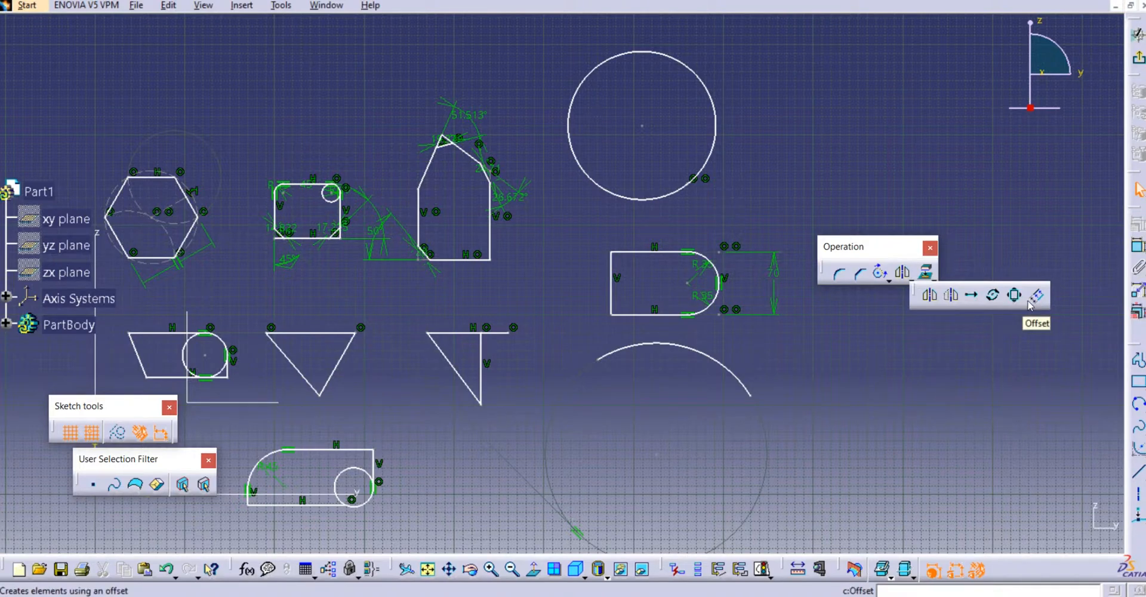
click(977, 355)
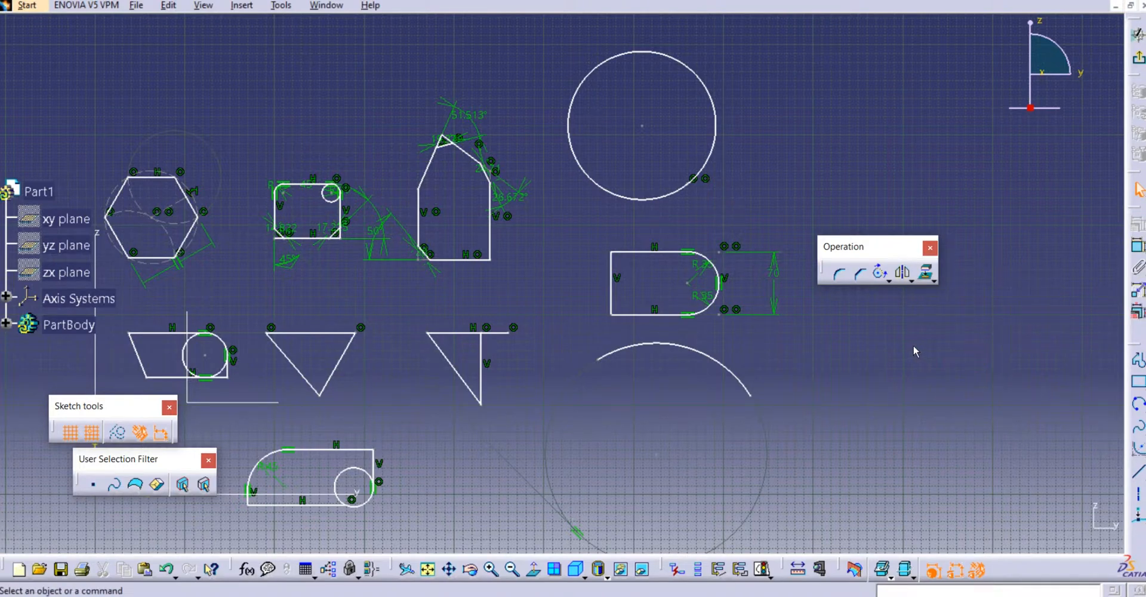
click(933, 280)
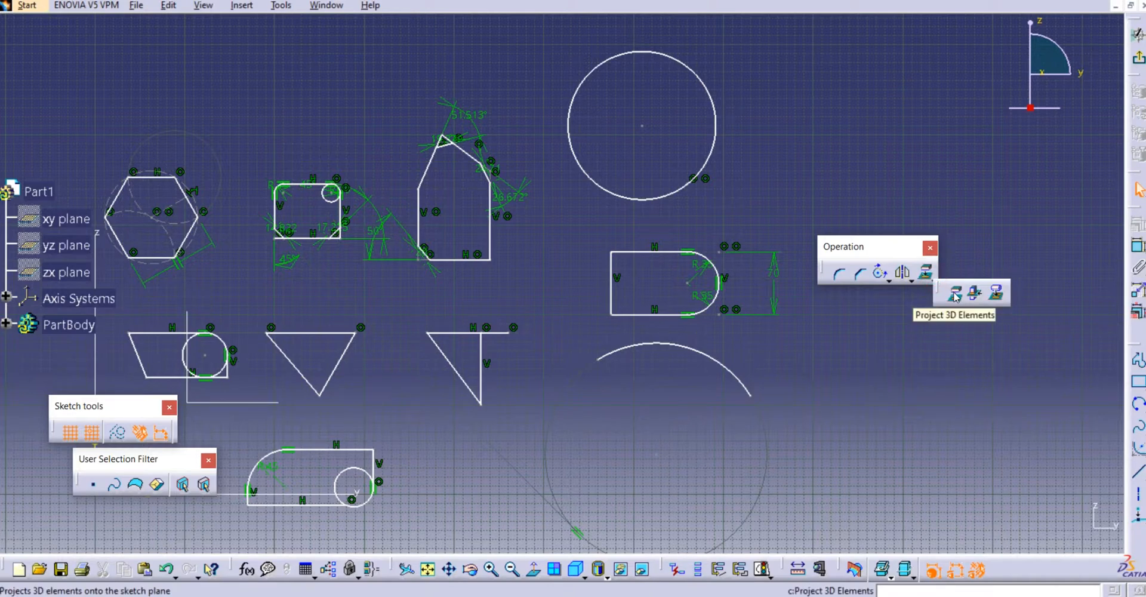